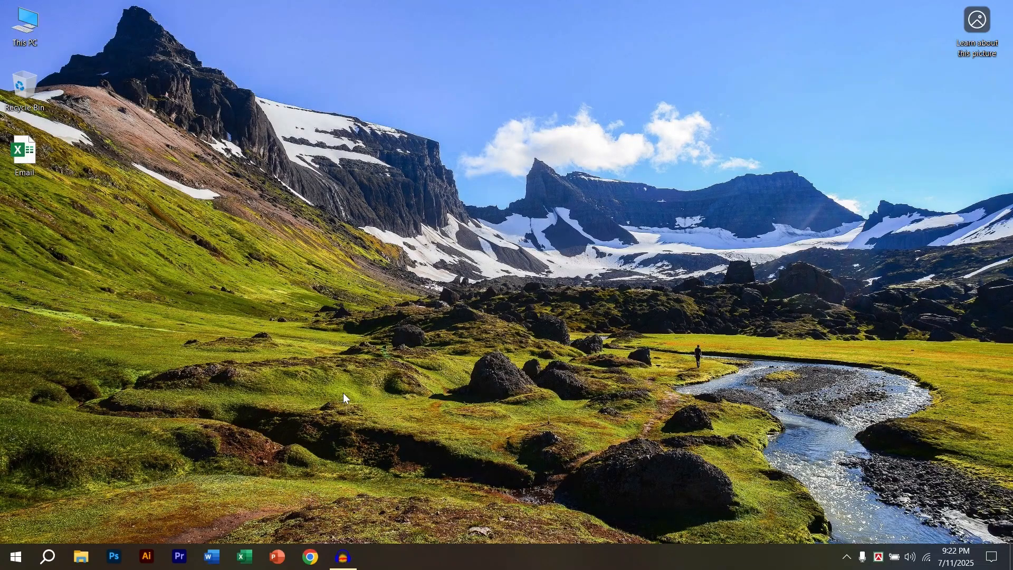
- Open the recent workbook "Simple corporate purple standard invoice" in Excel and look over its Invoice sheet
{"action": "left_click", "coordinate": [244, 556]}
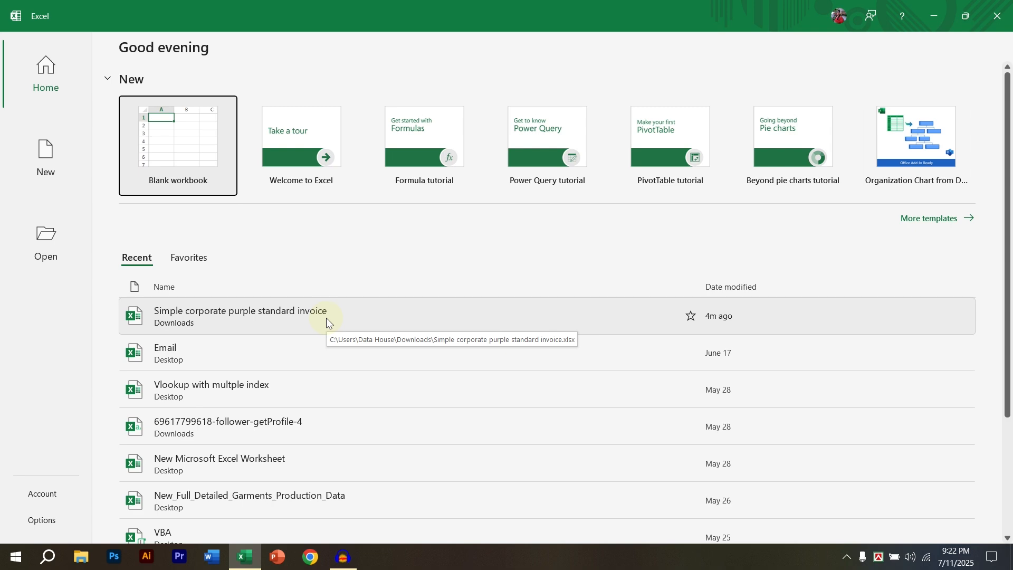
{"action": "left_click", "coordinate": [301, 315]}
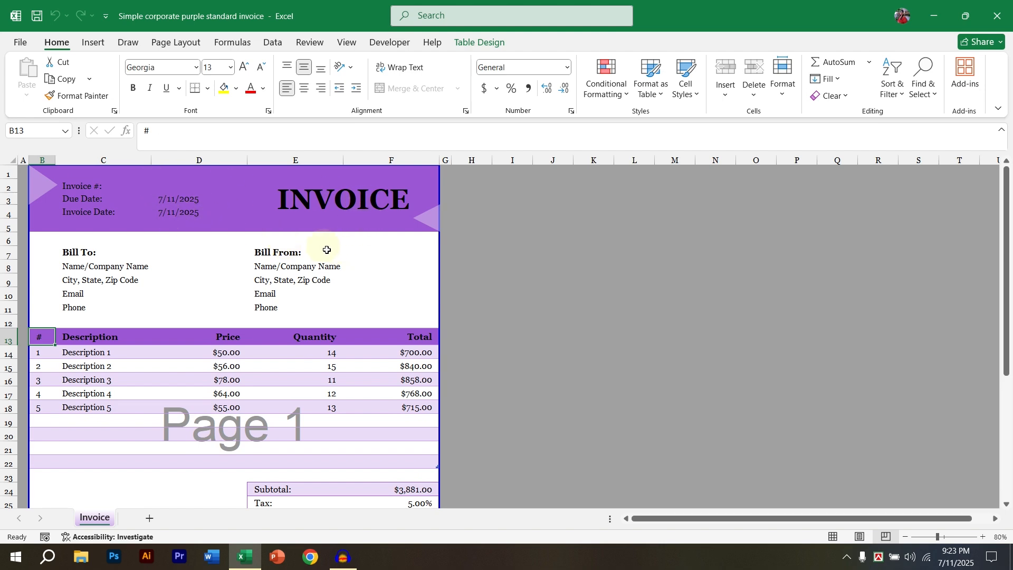
{"action": "scroll", "coordinate": [316, 296], "scroll_direction": "down", "scroll_amount": 6}
{"action": "scroll", "coordinate": [301, 295], "scroll_direction": "up", "scroll_amount": 6}
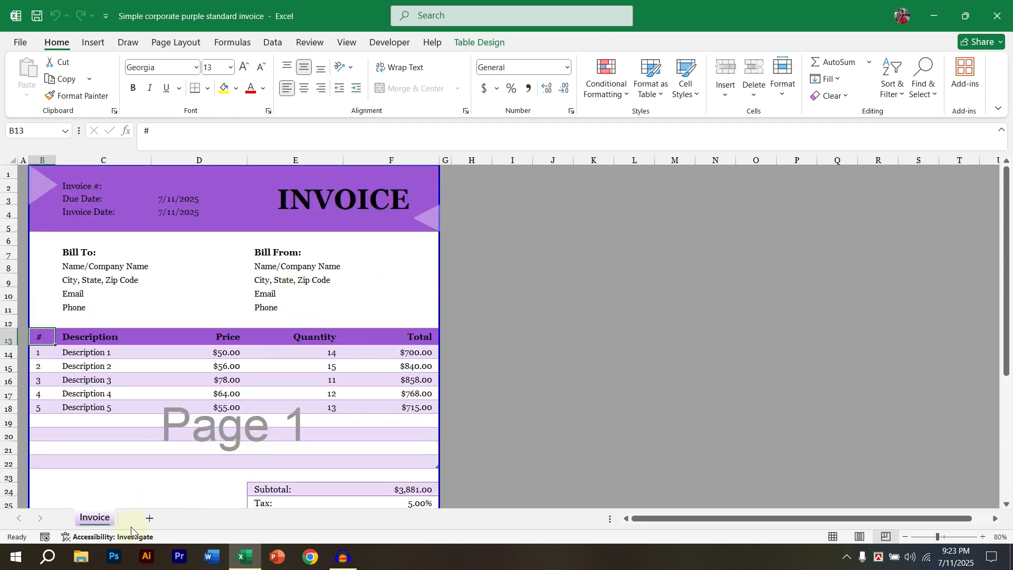
- Add a new worksheet and enter the company title "Ofice Mentor" in cell A1
{"action": "left_click", "coordinate": [152, 517]}
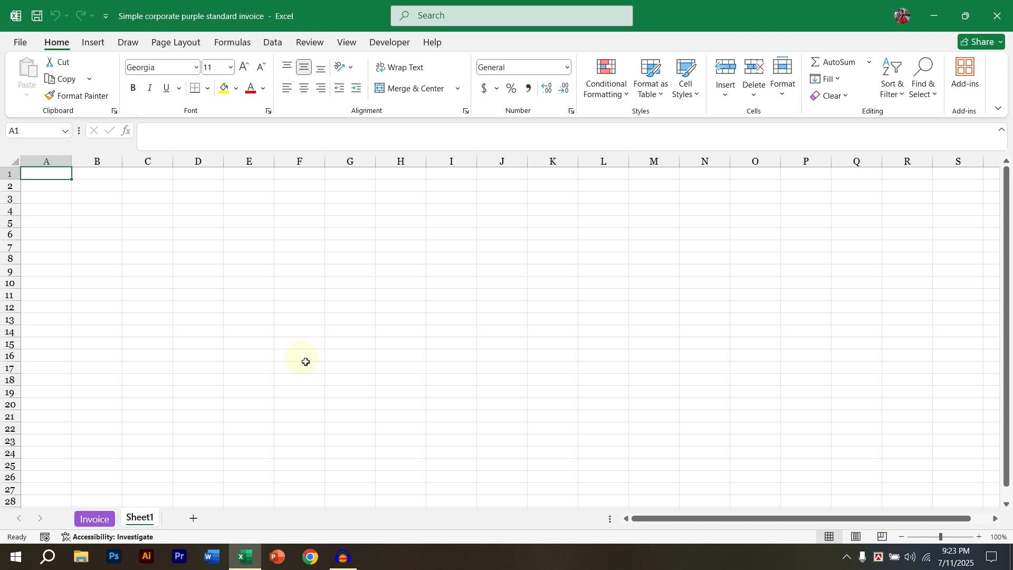
{"action": "type", "text": "O"}
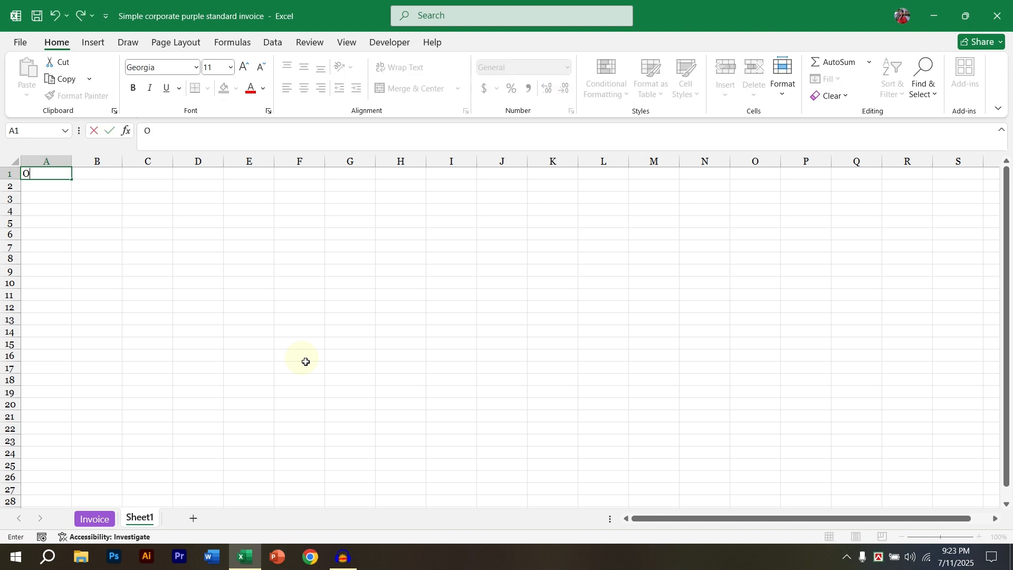
{"action": "type", "text": "ffice Mentor"}
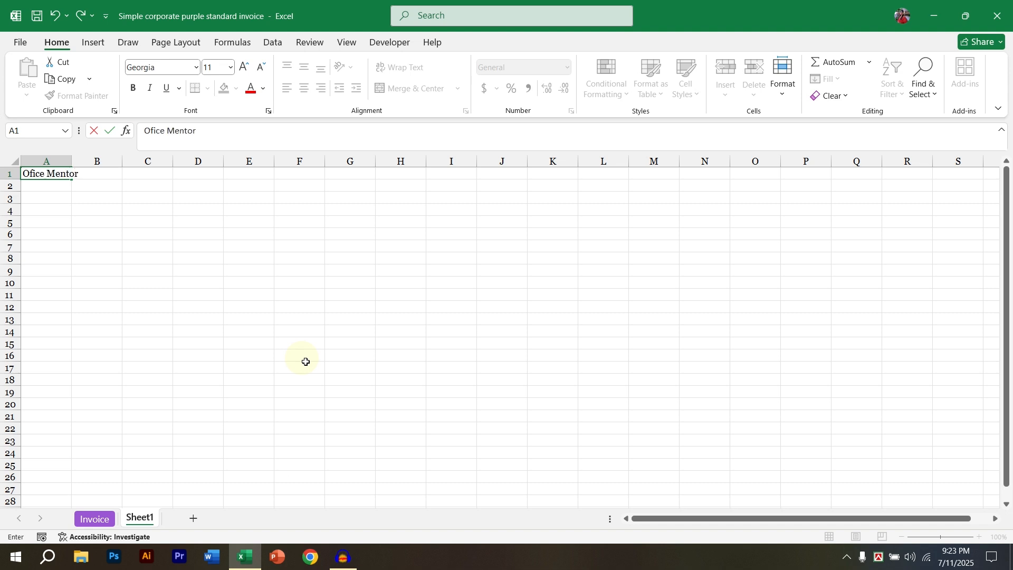
{"action": "key", "text": "Return"}
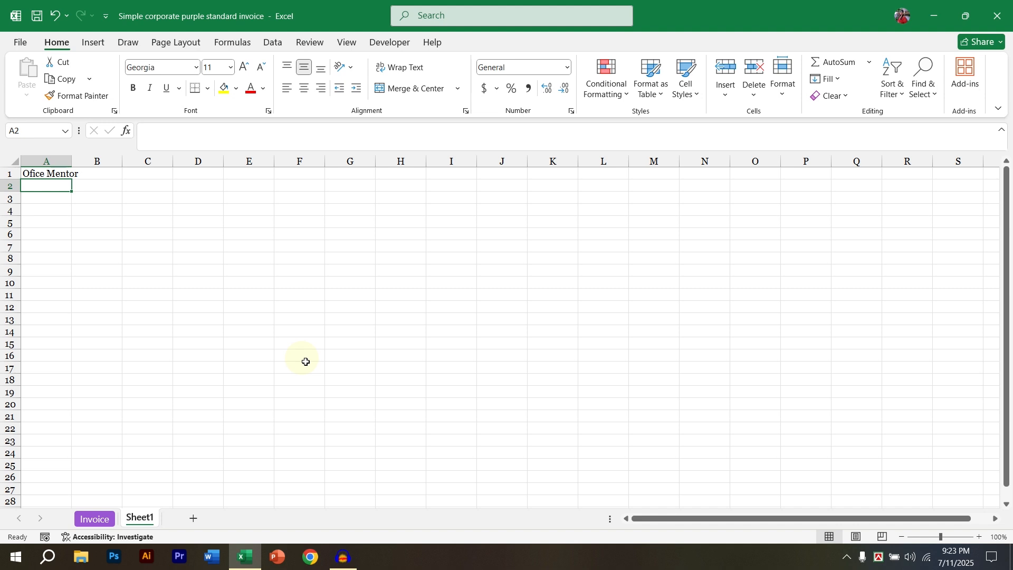
- Enter the labels "Invoice No.:" in cell A2 and "Invoice Date:" in cell A3
{"action": "type", "text": "Invoic"}
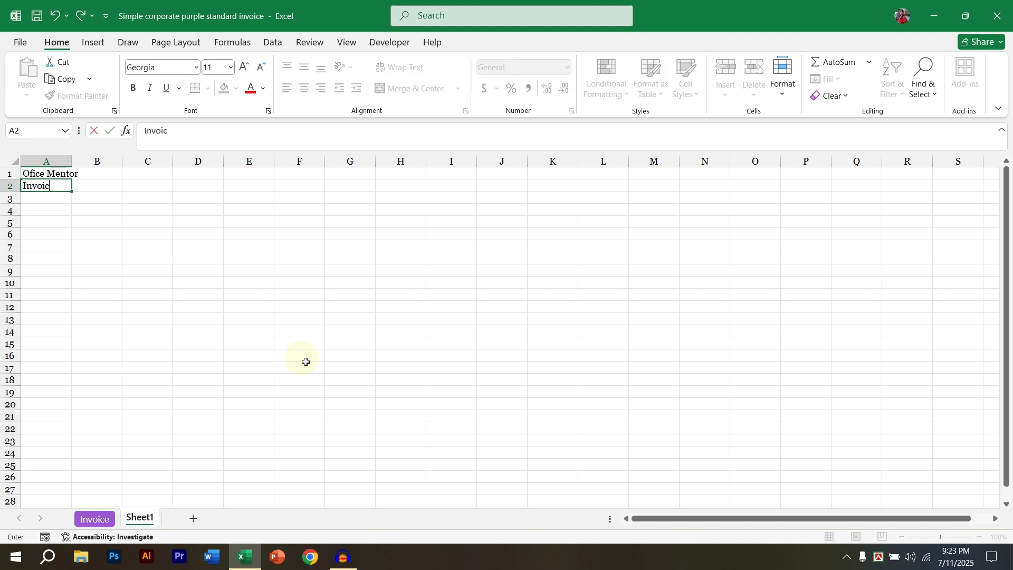
{"action": "type", "text": "e No.:"}
{"action": "key", "text": "Return"}
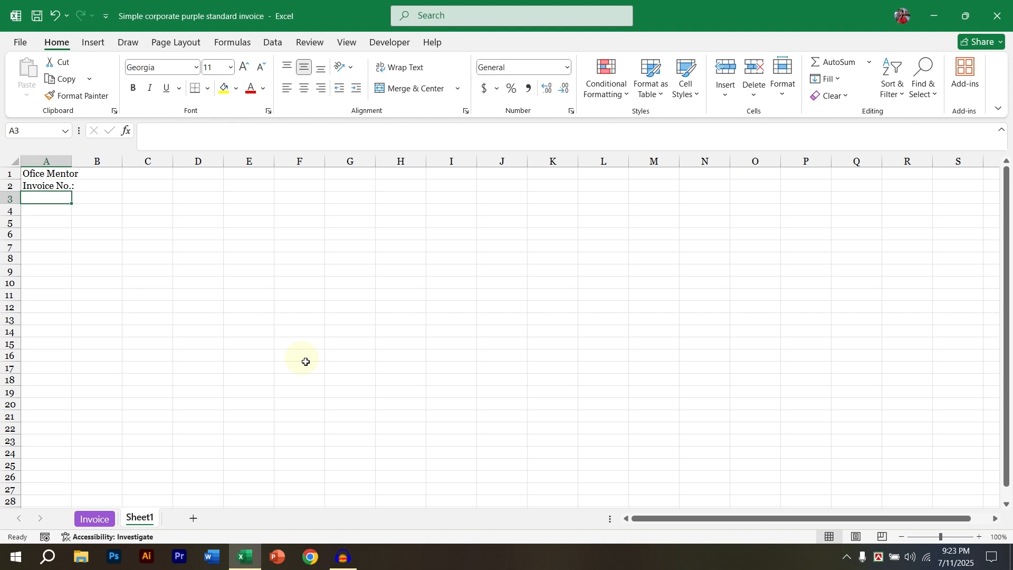
{"action": "type", "text": "Invoice D"}
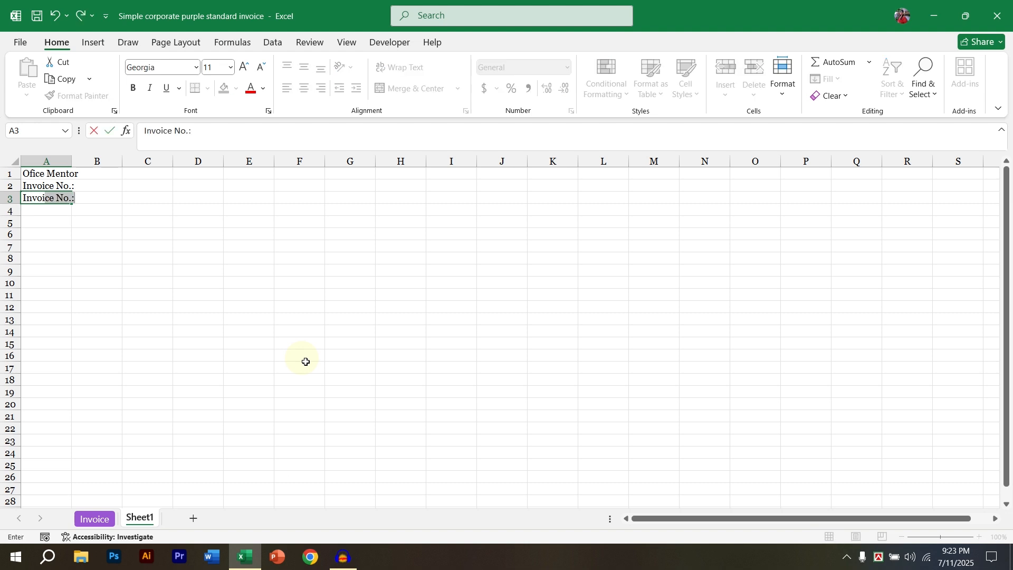
{"action": "type", "text": "ate:"}
{"action": "key", "text": "Return"}
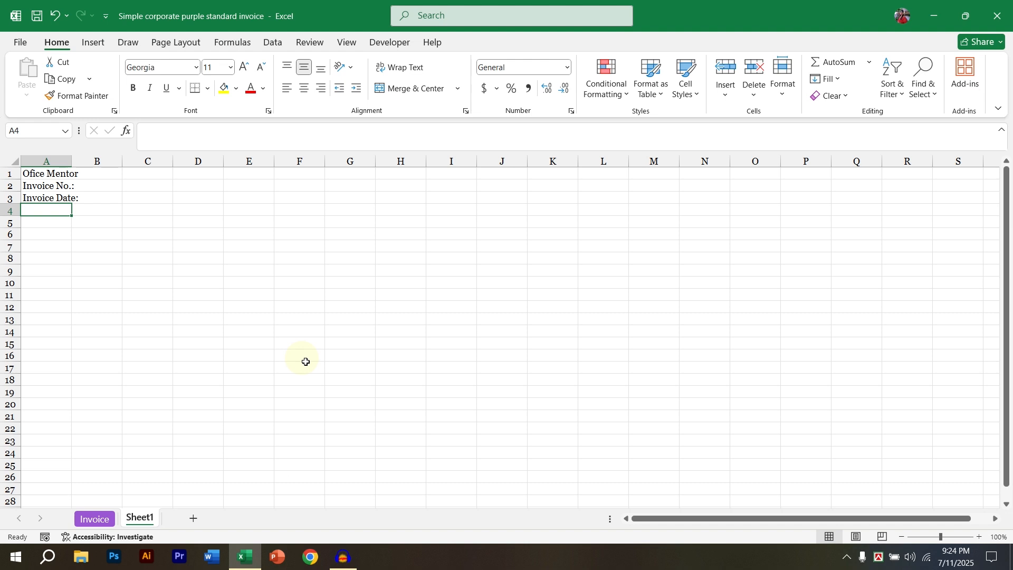
- Enter the heading "INVOICE" in capital letters in cell A4
{"action": "type", "text": "Invoic"}
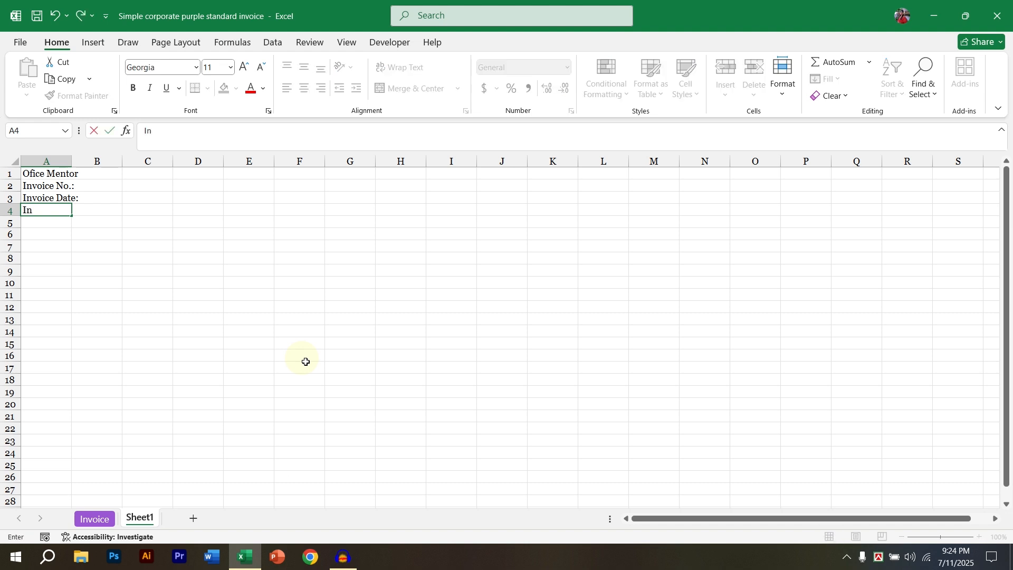
{"action": "key", "text": "BackSpace"}
{"action": "key", "text": "BackSpace"}
{"action": "key", "text": "BackSpace"}
{"action": "key", "text": "BackSpace"}
{"action": "key", "text": "BackSpace"}
{"action": "key", "text": "BackSpace"}
{"action": "key", "text": "BackSpace"}
{"action": "type", "text": "INVOICE"}
{"action": "key", "text": "Return"}
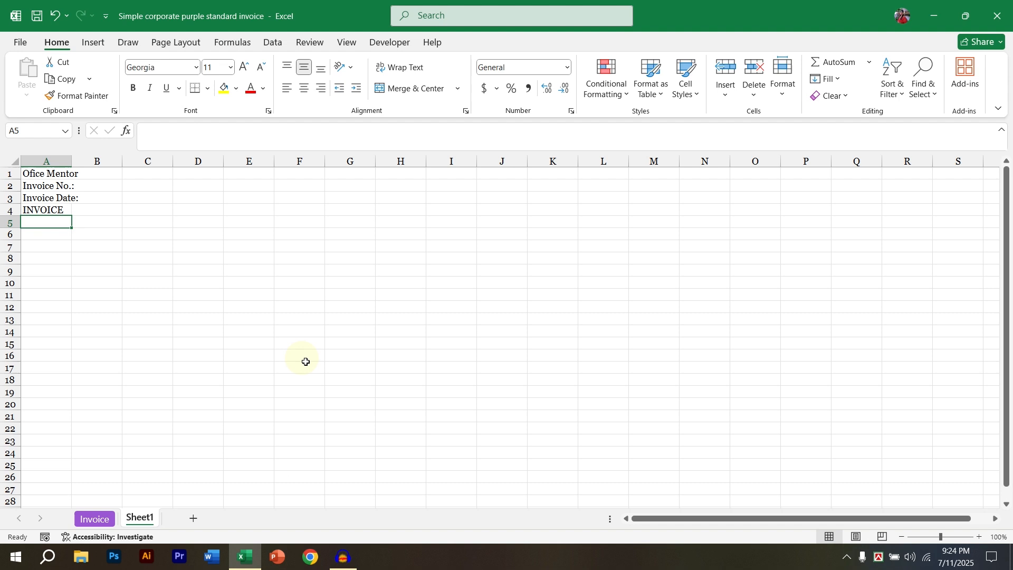
- Leave row 5 blank and enter the labels "Bill To:" in cell A6 and "Address:" in cell A7
{"action": "key", "text": "Return"}
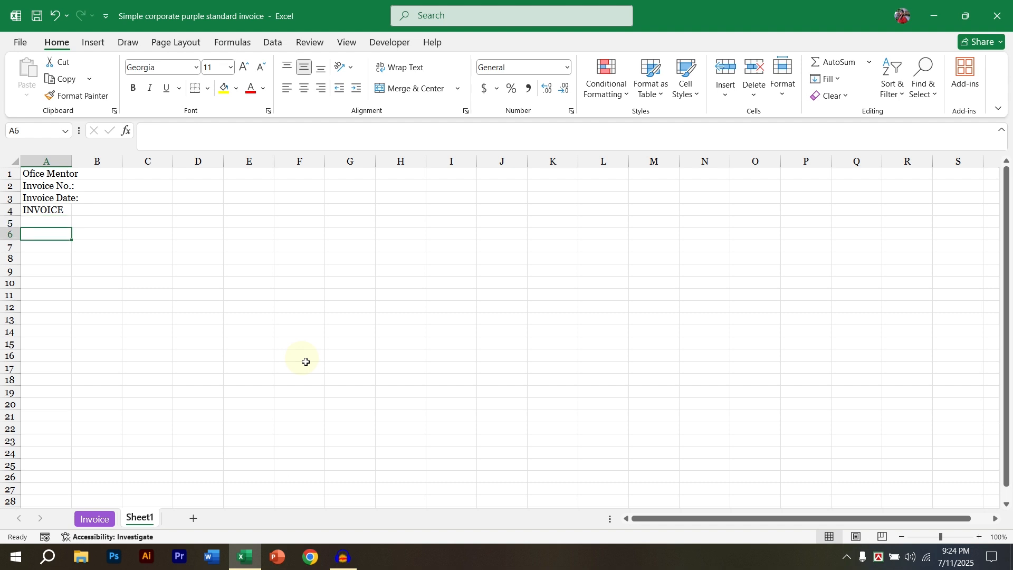
{"action": "type", "text": "Bill To:"}
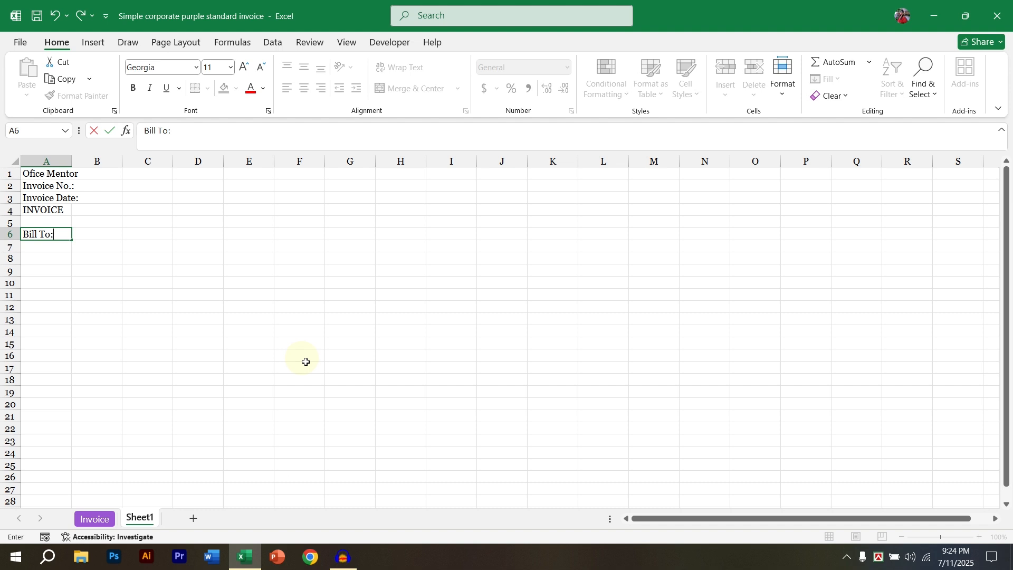
{"action": "key", "text": "Return"}
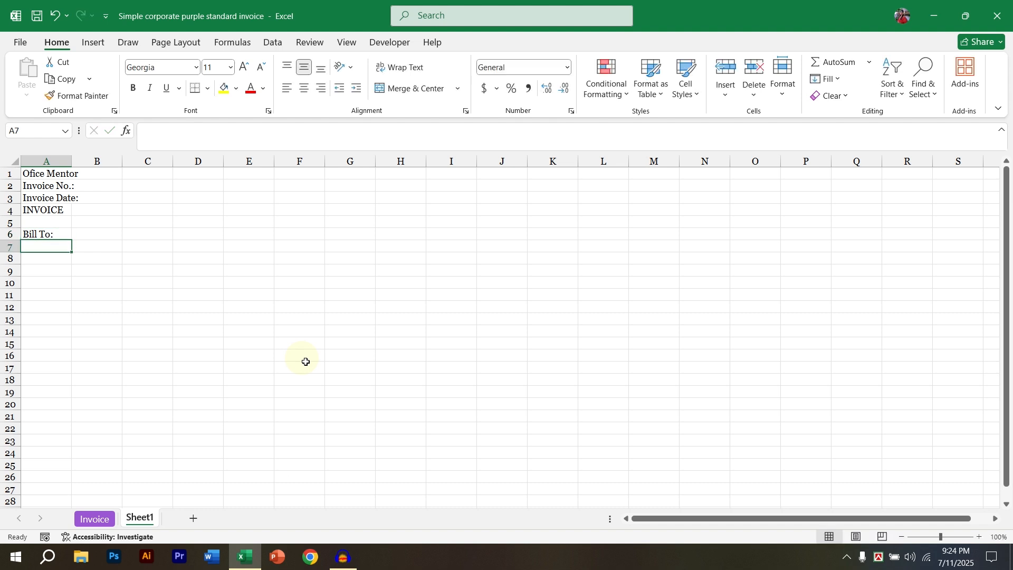
{"action": "type", "text": "Address:"}
{"action": "key", "text": "Return"}
{"action": "key", "text": "Return"}
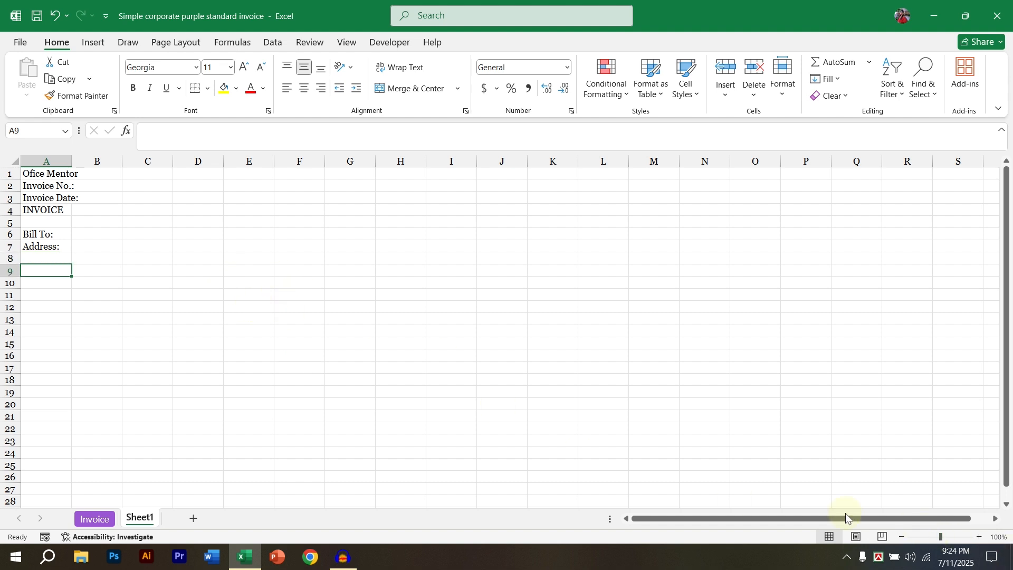
- Show Sheet1 in Page Break Preview and widen the print area to column H
{"action": "left_click", "coordinate": [882, 536]}
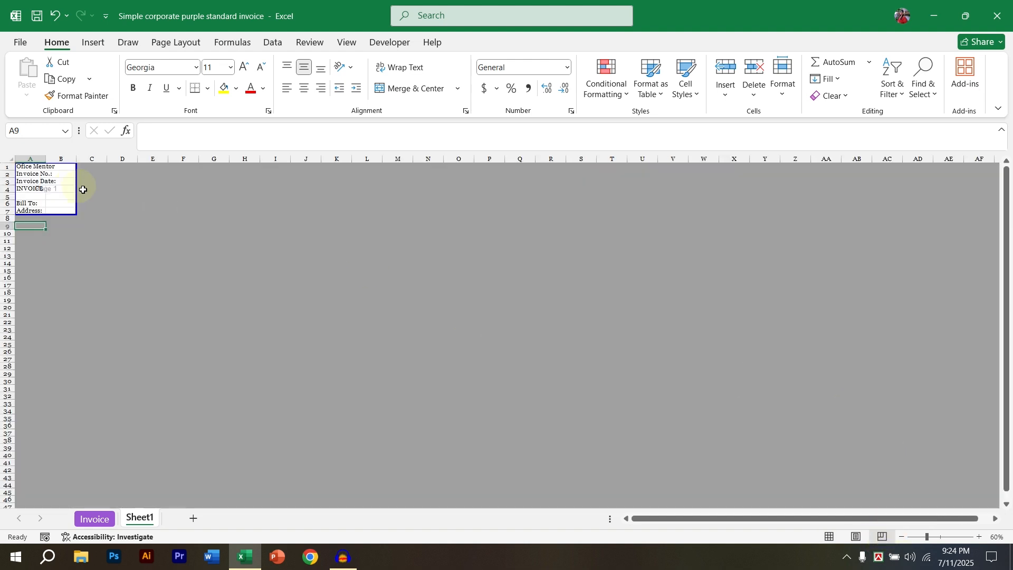
{"action": "left_click_drag", "start_coordinate": [76, 190], "coordinate": [626, 240]}
{"action": "left_click_drag", "start_coordinate": [627, 191], "coordinate": [247, 179]}
{"action": "left_click", "coordinate": [162, 217]}
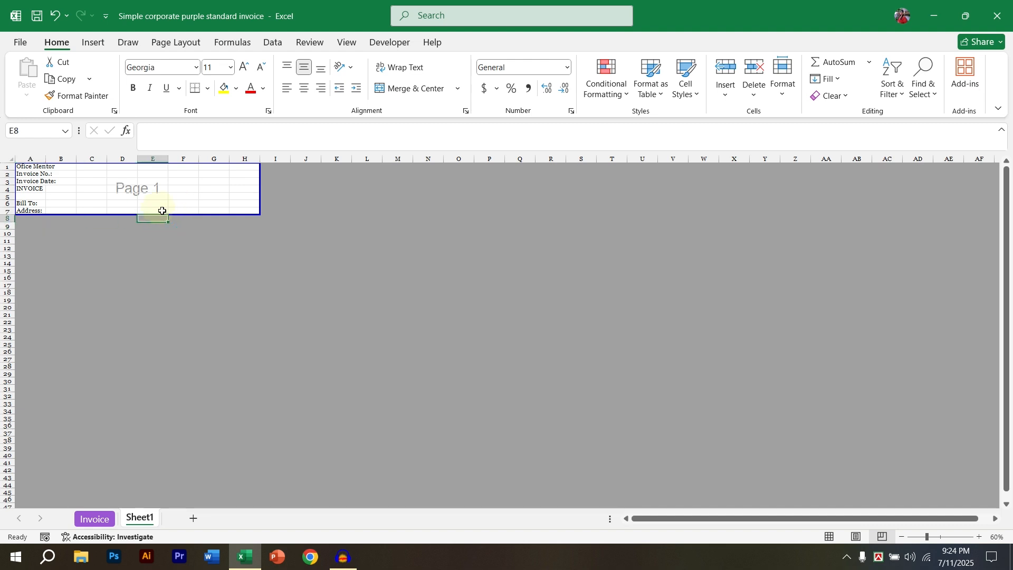
- Extend the lower boundary of the print area down past row 46
{"action": "left_click_drag", "start_coordinate": [150, 211], "coordinate": [149, 455]}
{"action": "scroll", "coordinate": [149, 454], "scroll_direction": "down", "scroll_amount": 3}
{"action": "left_click_drag", "start_coordinate": [147, 406], "coordinate": [140, 399]}
{"action": "scroll", "coordinate": [138, 317], "scroll_direction": "up", "scroll_amount": 6}
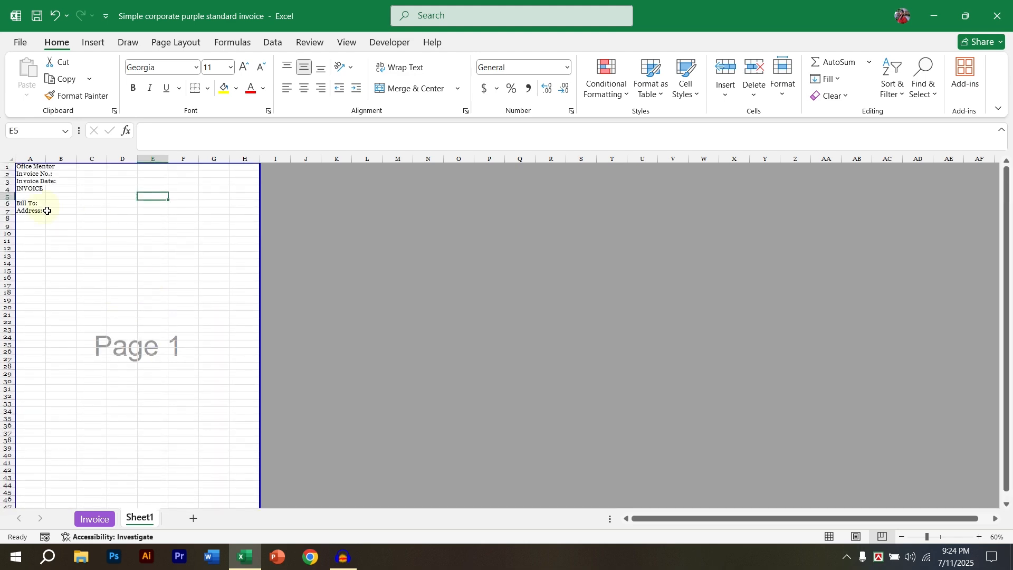
- Merge and center the "Ofice Mentor" title across cells A1:H1
{"action": "double_click", "coordinate": [979, 537]}
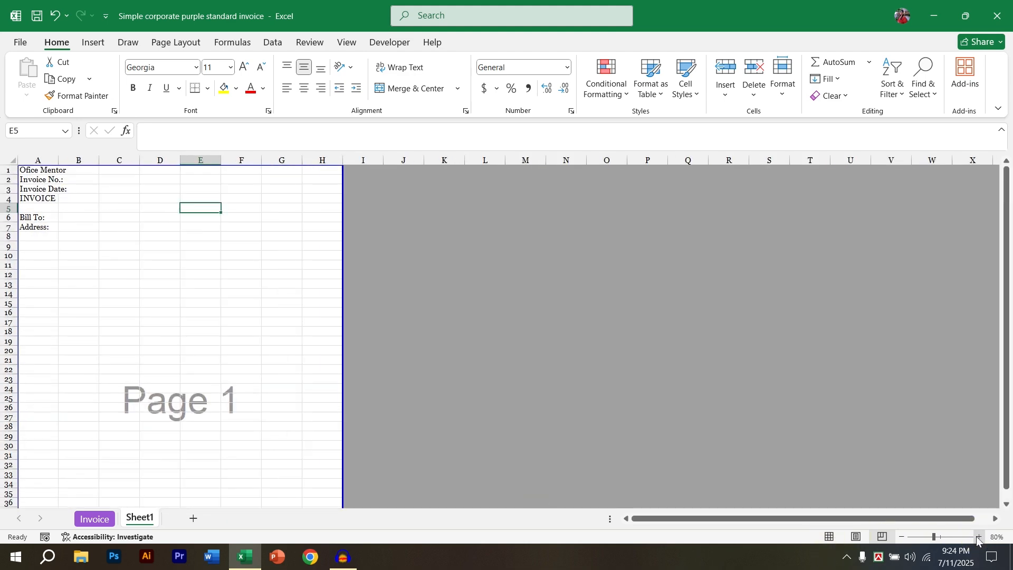
{"action": "double_click", "coordinate": [979, 537]}
{"action": "double_click", "coordinate": [978, 537]}
{"action": "left_click_drag", "start_coordinate": [51, 177], "coordinate": [457, 186]}
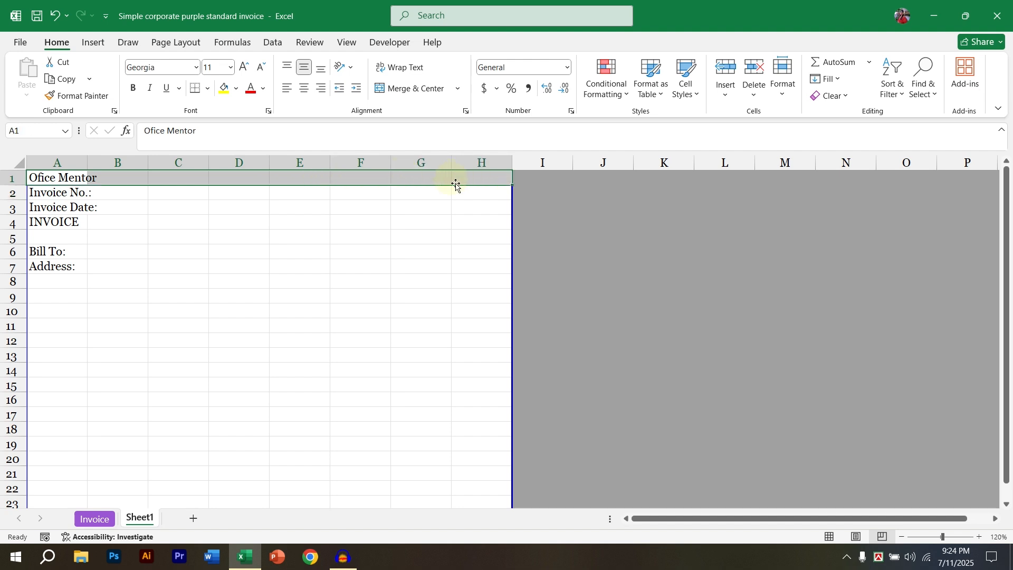
{"action": "left_click", "coordinate": [409, 88]}
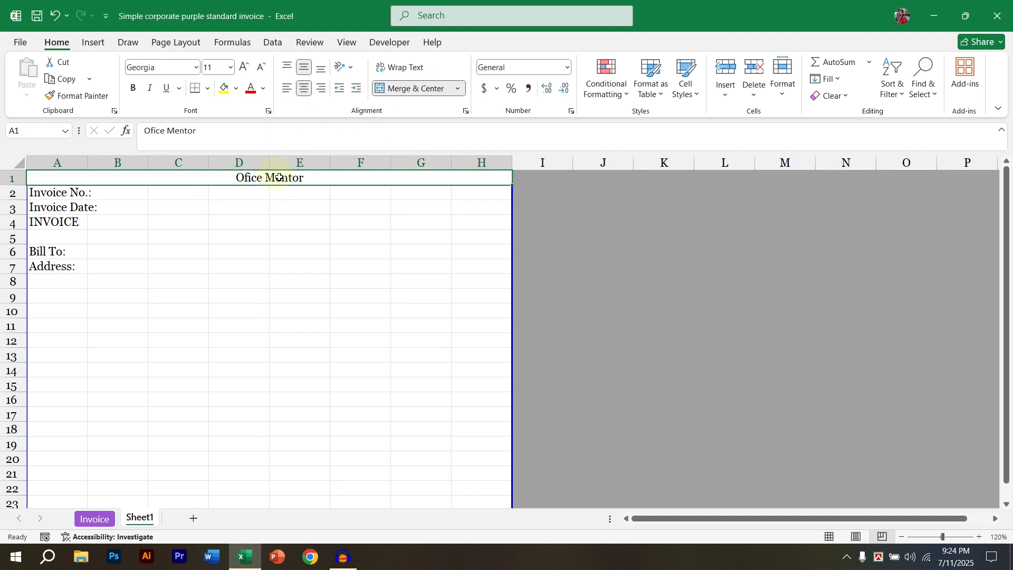
- Set the "Ofice Mentor" title to font size 22 and make it bold
{"action": "left_click", "coordinate": [213, 67]}
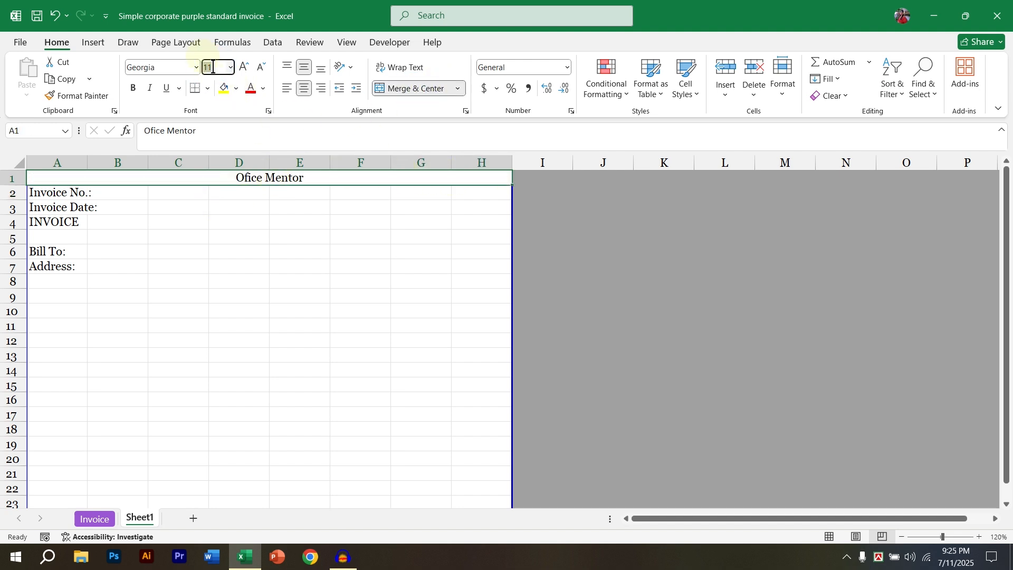
{"action": "type", "text": "22"}
{"action": "key", "text": "Return"}
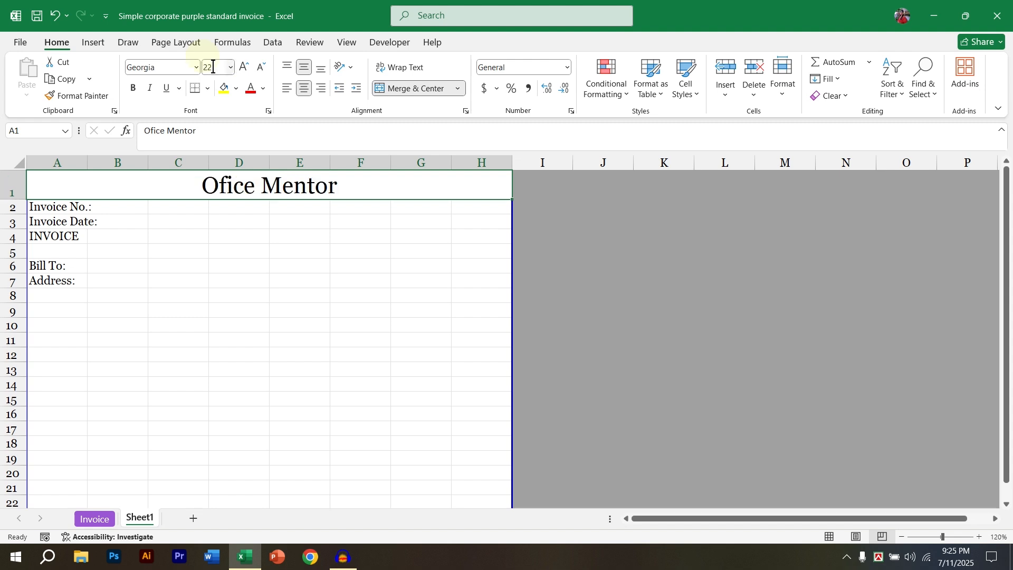
{"action": "left_click", "coordinate": [133, 88]}
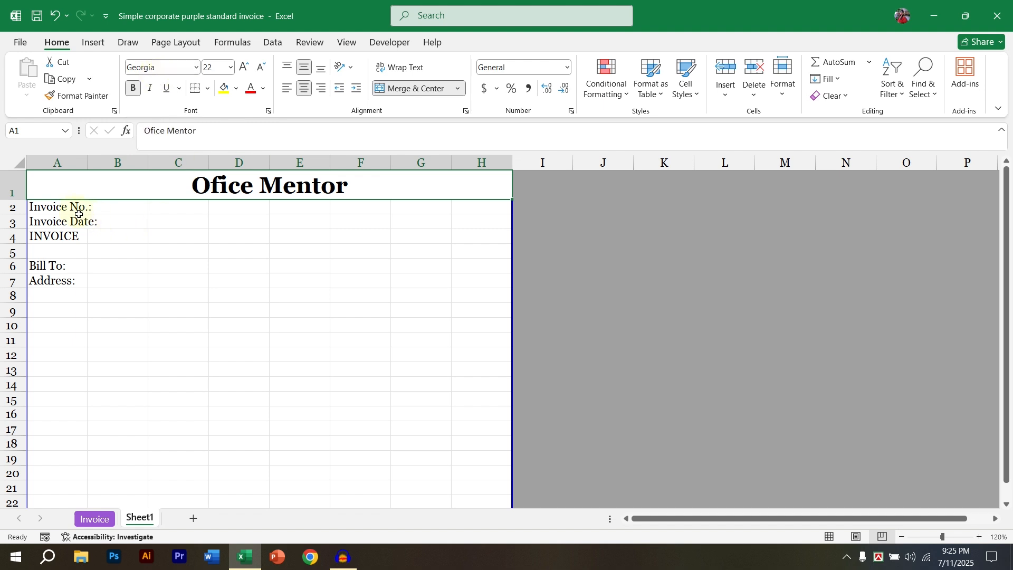
- Set the font size of the labels in cells A2:A4 to 12
{"action": "left_click", "coordinate": [63, 207]}
{"action": "left_click_drag", "start_coordinate": [63, 207], "coordinate": [62, 237]}
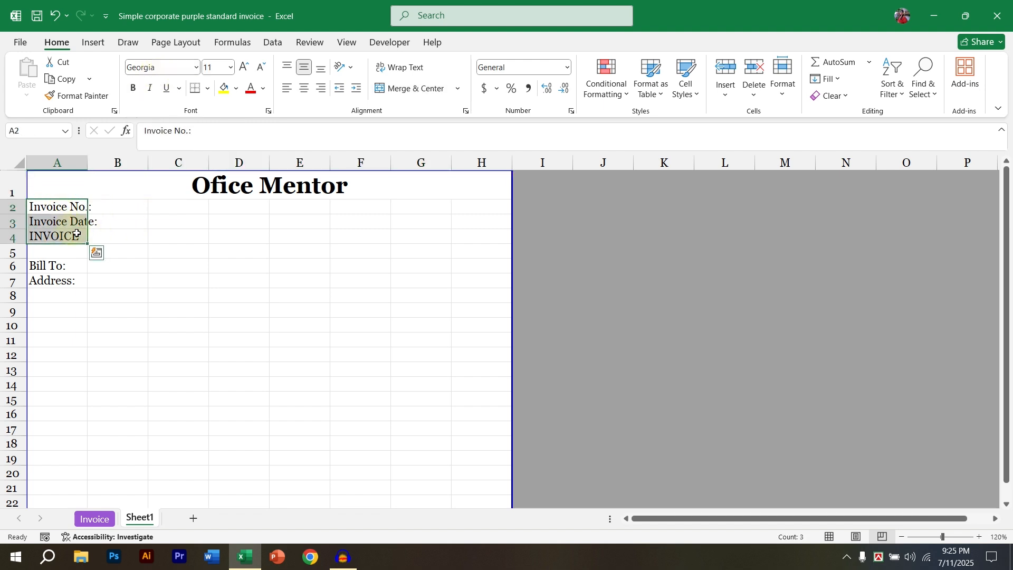
{"action": "left_click", "coordinate": [219, 67]}
{"action": "type", "text": "12"}
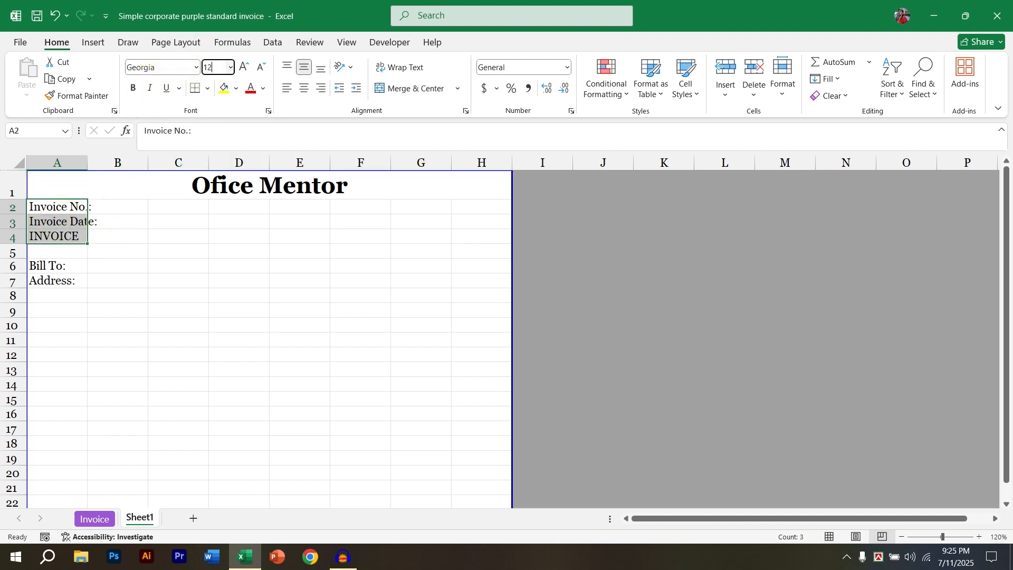
{"action": "key", "text": "Return"}
{"action": "left_click", "coordinate": [154, 250]}
- Copy the "INVOICE" heading from cell A4 to cell D3 and delete the original in A4
{"action": "mouse_move", "coordinate": [73, 240]}
{"action": "left_mouse_down"}
{"action": "mouse_move", "coordinate": [122, 239]}
{"action": "mouse_move", "coordinate": [72, 240]}
{"action": "left_mouse_up"}
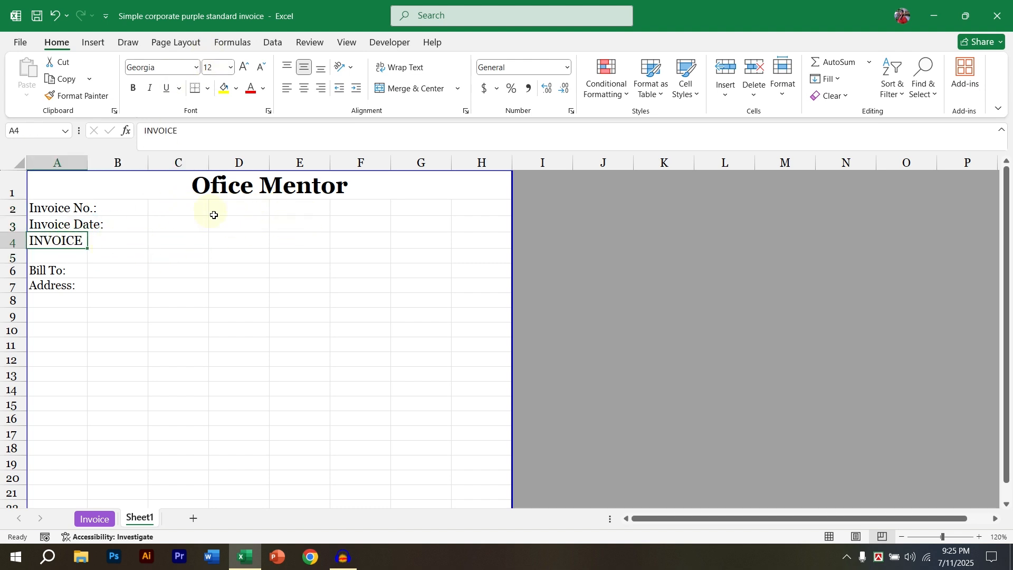
{"action": "key", "text": "ctrl+c"}
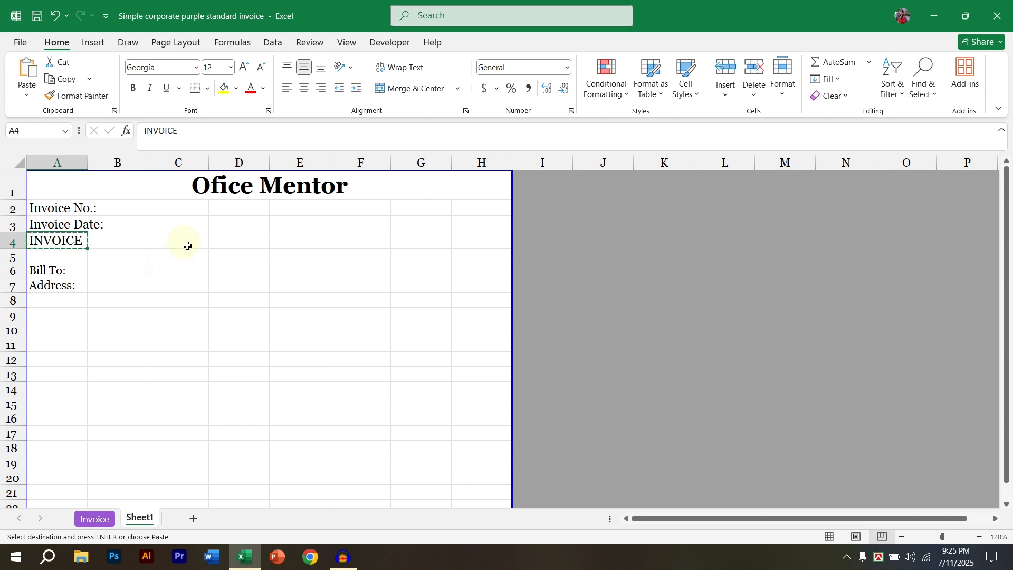
{"action": "left_click", "coordinate": [232, 227]}
{"action": "key", "text": "ctrl+v"}
{"action": "left_click", "coordinate": [261, 301]}
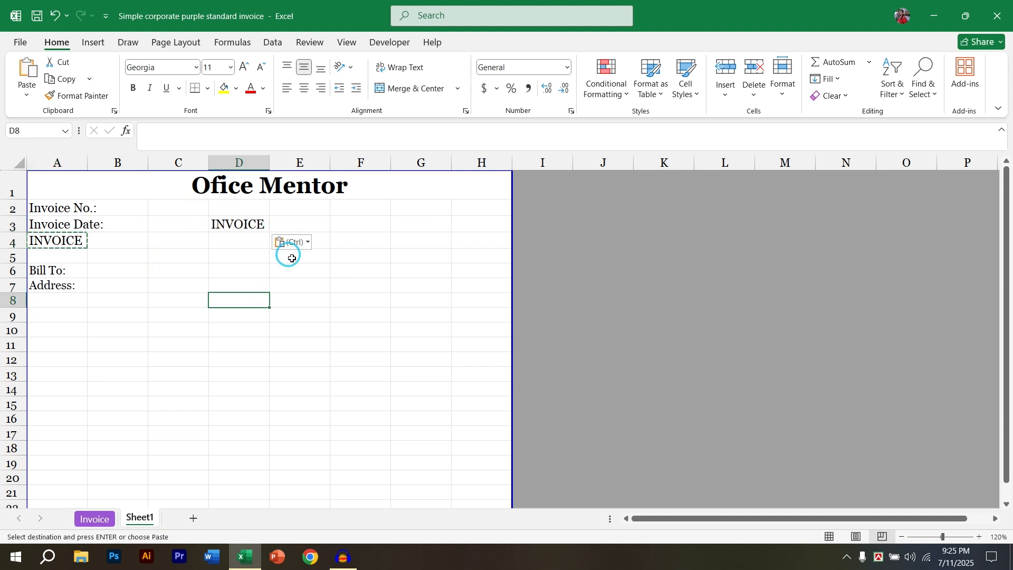
{"action": "left_click", "coordinate": [73, 240]}
{"action": "key", "text": "Delete"}
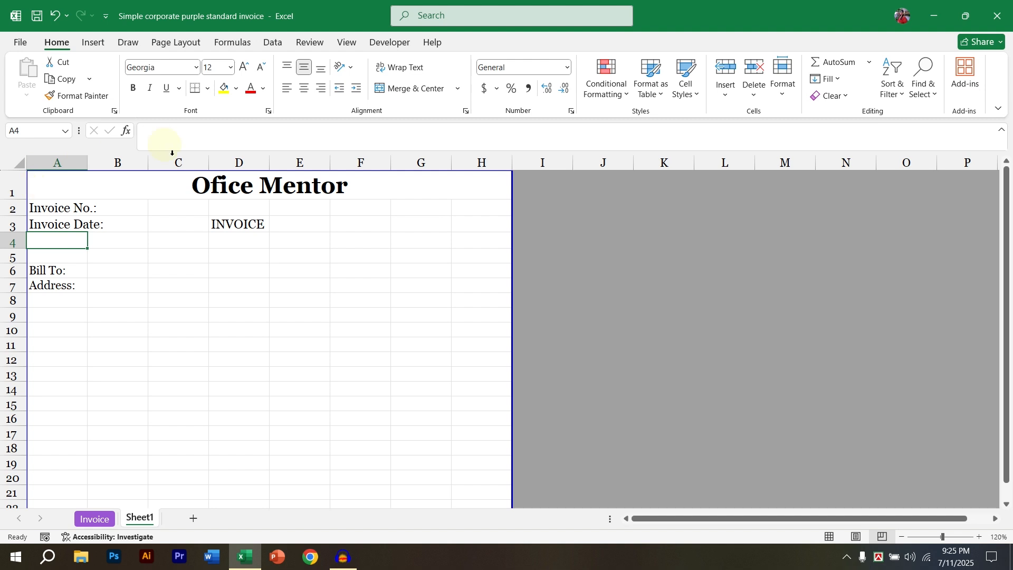
- Make the "INVOICE" heading in cell D3 bold and copy its text
{"action": "left_click", "coordinate": [237, 222]}
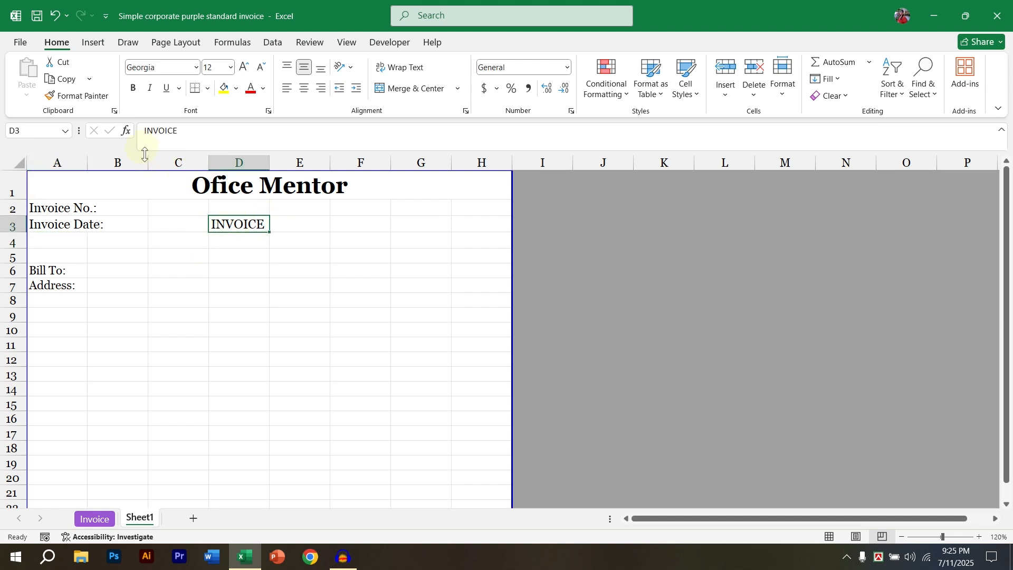
{"action": "left_click", "coordinate": [132, 88]}
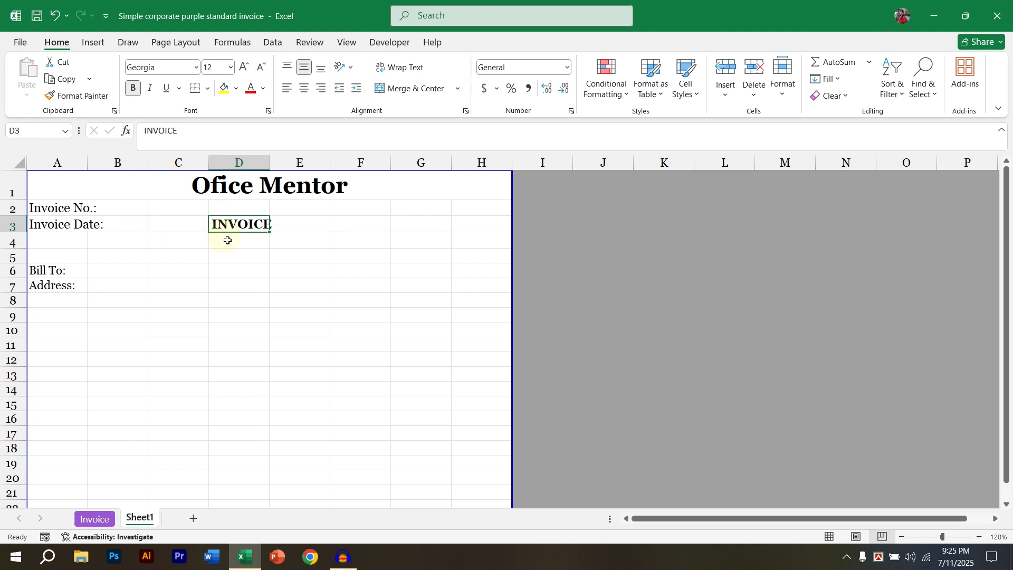
{"action": "left_click_drag", "start_coordinate": [195, 133], "coordinate": [144, 132]}
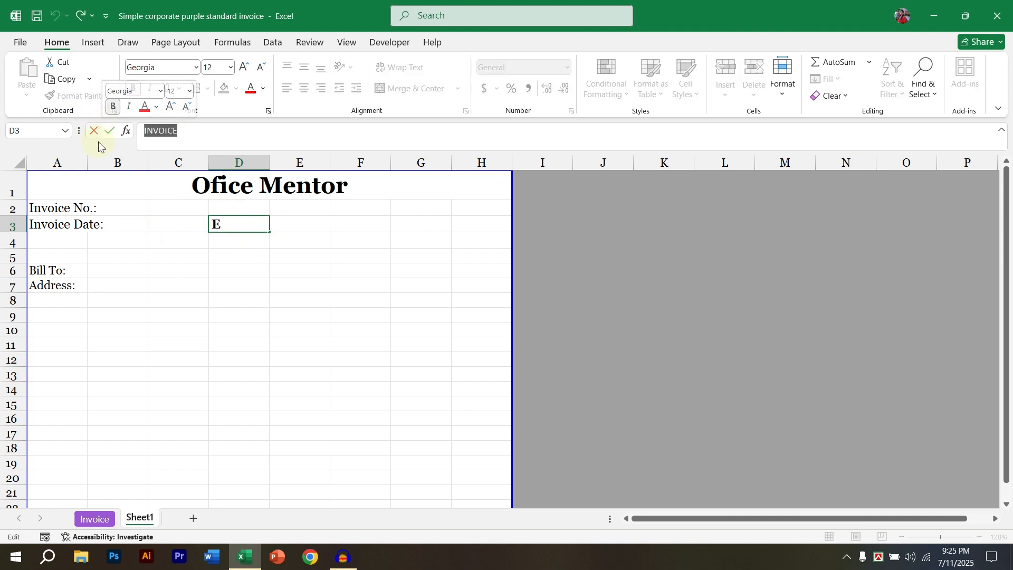
{"action": "left_click", "coordinate": [238, 270]}
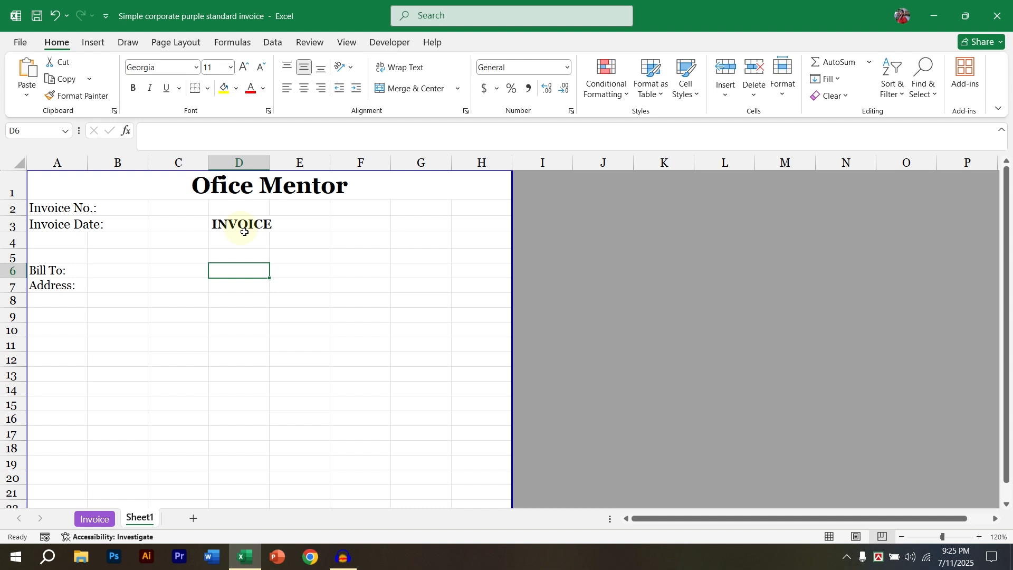
- Draw a rounded rectangle about 1.9" wide and 0.41" high across columns C to E in rows 4–6, containing the text "INVOICE"
{"action": "left_click", "coordinate": [94, 43]}
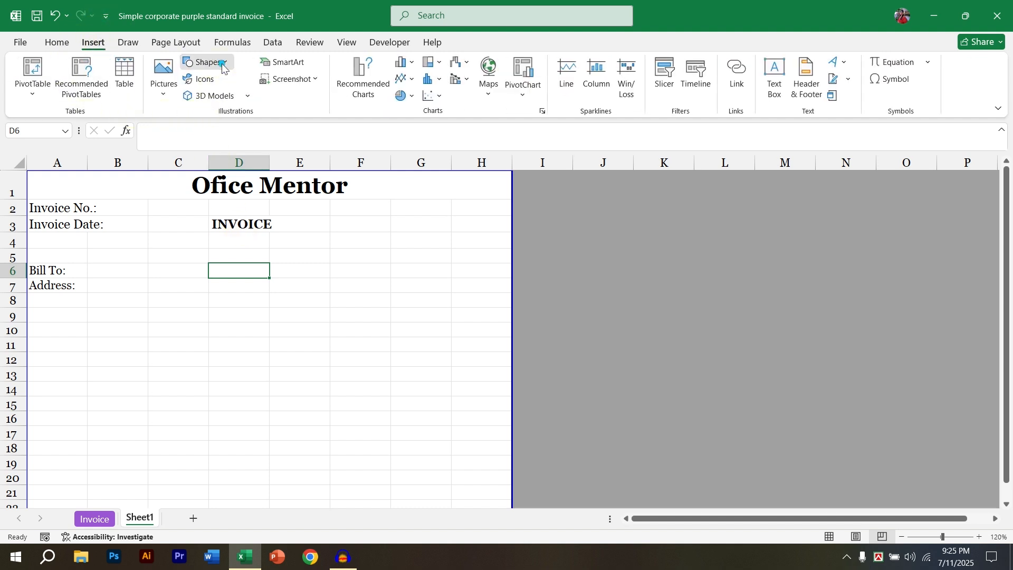
{"action": "left_click", "coordinate": [222, 62]}
{"action": "left_click", "coordinate": [275, 101]}
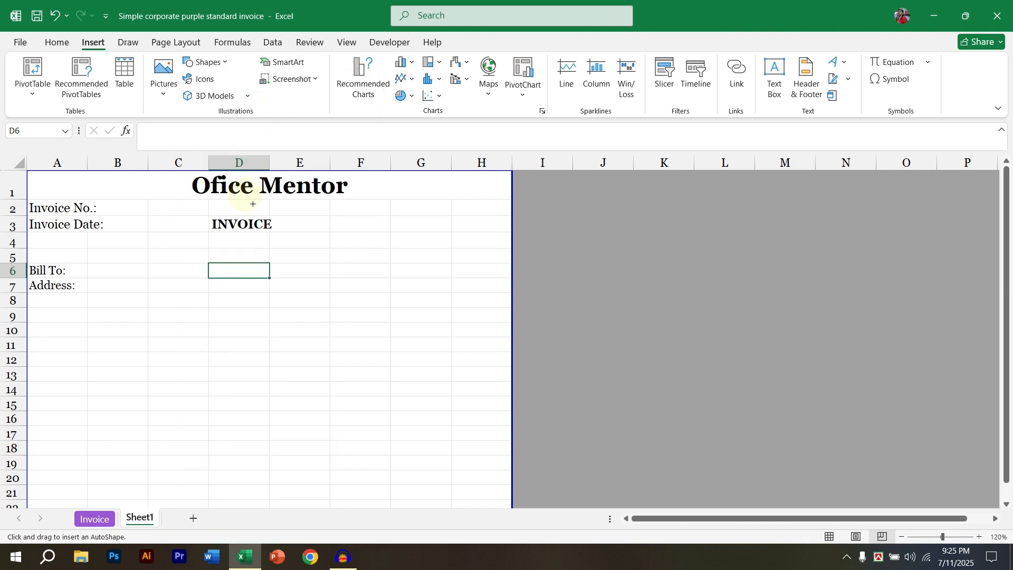
{"action": "left_click_drag", "start_coordinate": [179, 245], "coordinate": [325, 276]}
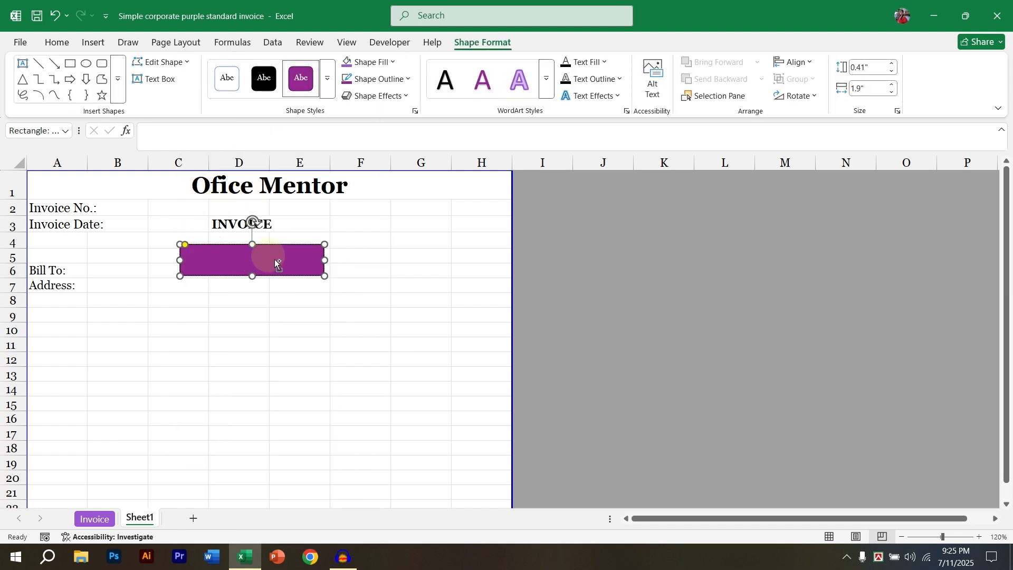
{"action": "type", "text": "INVOICE"}
- Make the shape's "INVOICE" text bold, center it horizontally and vertically, and set its font size to 15
{"action": "key", "text": "ctrl+a"}
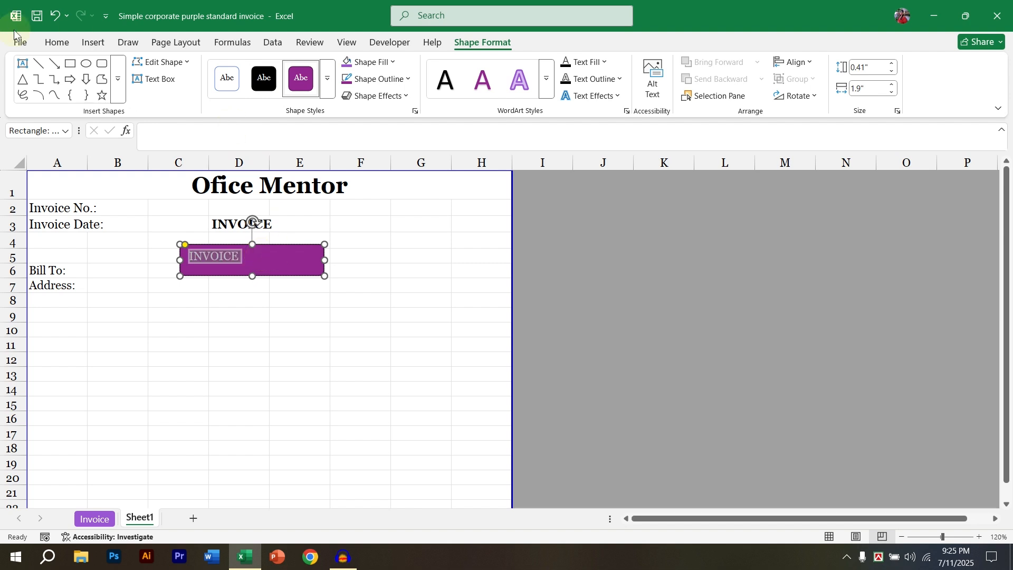
{"action": "left_click", "coordinate": [57, 42]}
{"action": "left_click", "coordinate": [134, 88]}
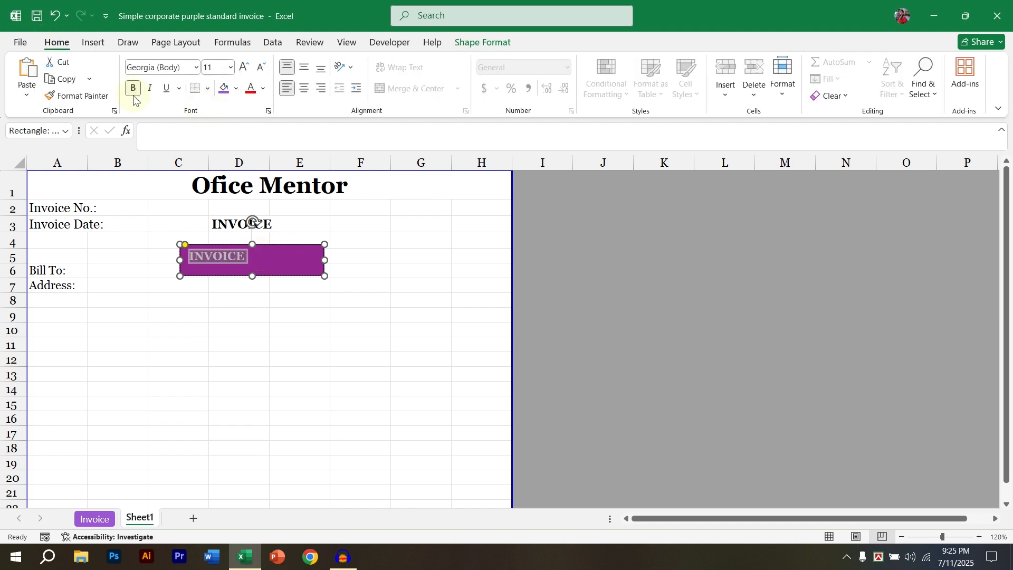
{"action": "left_click", "coordinate": [305, 89]}
{"action": "left_click", "coordinate": [304, 67]}
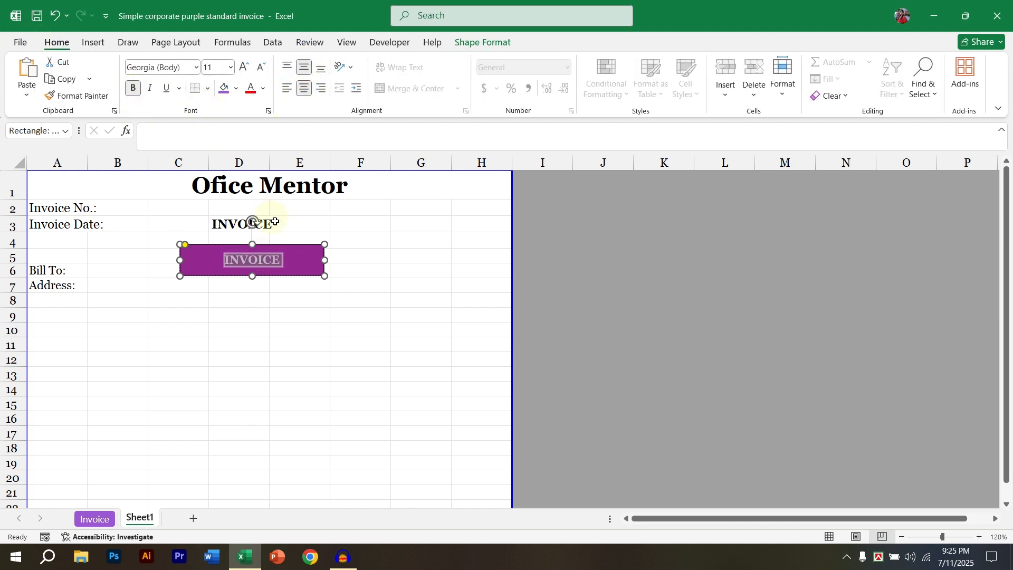
{"action": "left_click", "coordinate": [216, 70]}
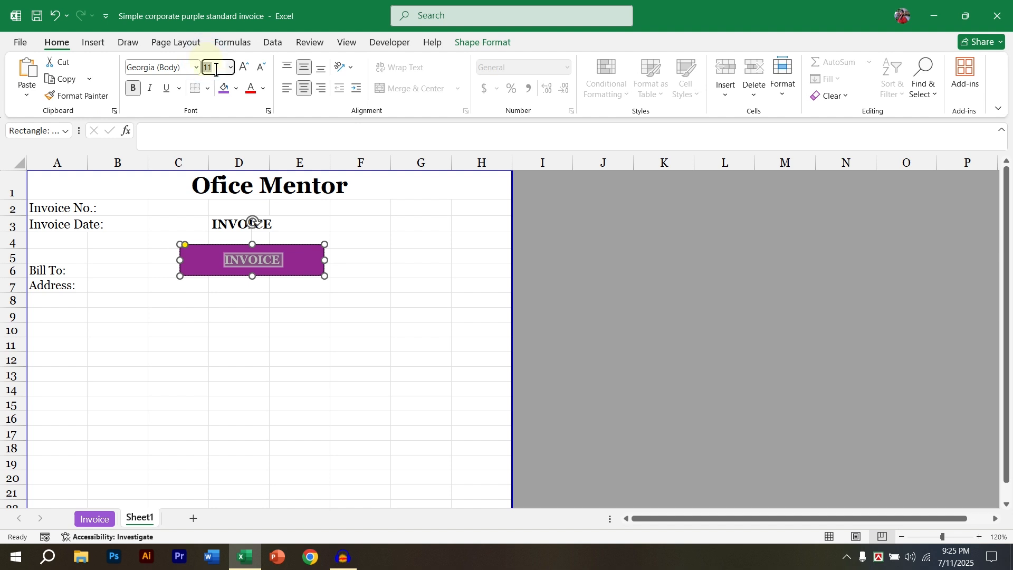
{"action": "key", "text": "Return"}
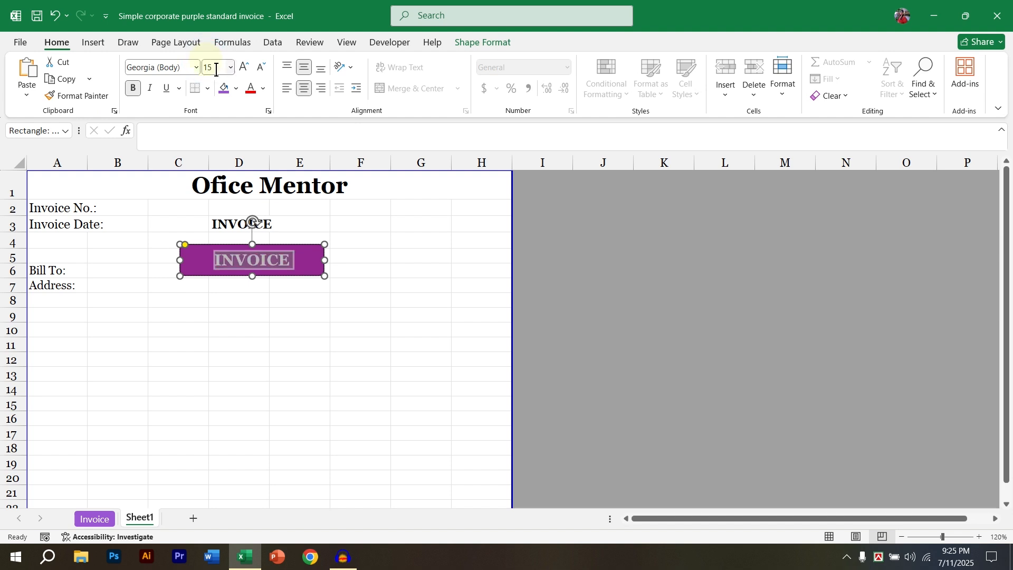
{"action": "left_click", "coordinate": [240, 345]}
- Delete the "INVOICE" text from cell D3 and move the rounded shape up to rows 2–4, beneath the title
{"action": "left_click", "coordinate": [229, 225]}
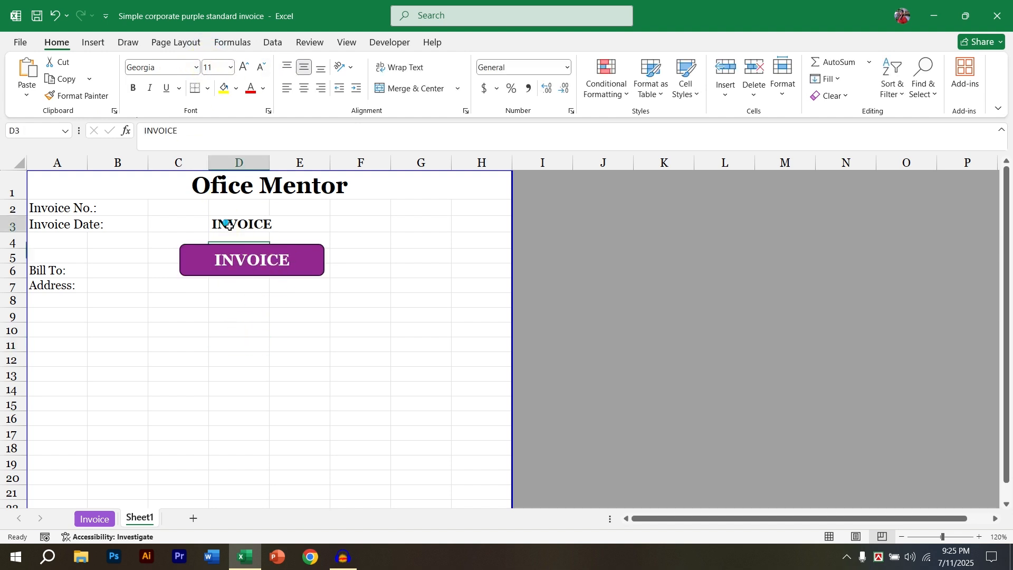
{"action": "key", "text": "Delete"}
{"action": "left_click_drag", "start_coordinate": [192, 266], "coordinate": [212, 231]}
{"action": "left_click", "coordinate": [201, 281]}
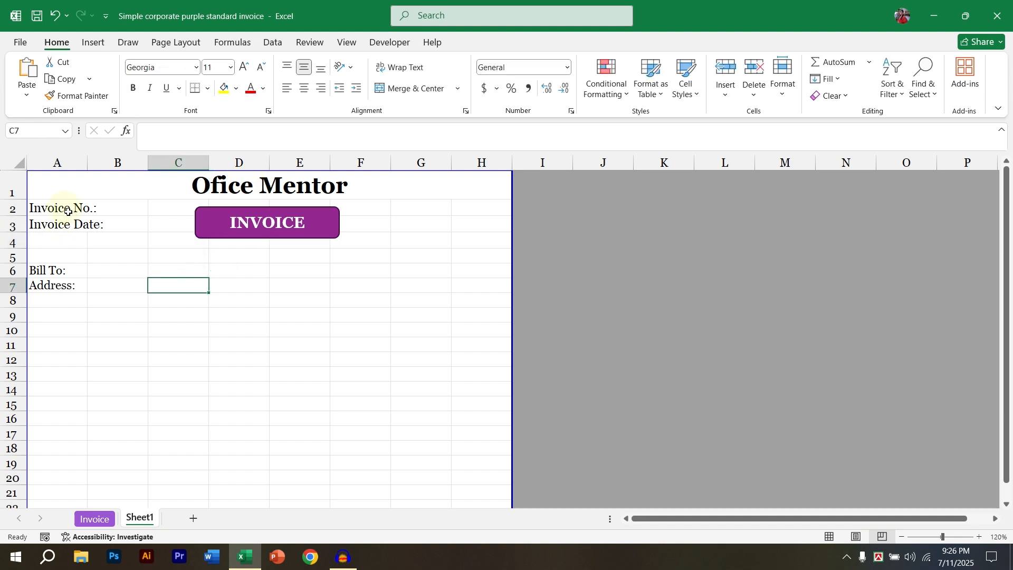
- Widen column A so the "Invoice No.:" and "Invoice Date:" labels fit within it
{"action": "left_click", "coordinate": [119, 212]}
{"action": "left_click", "coordinate": [52, 211]}
{"action": "left_click", "coordinate": [112, 207]}
{"action": "left_click_drag", "start_coordinate": [87, 164], "coordinate": [106, 163]}
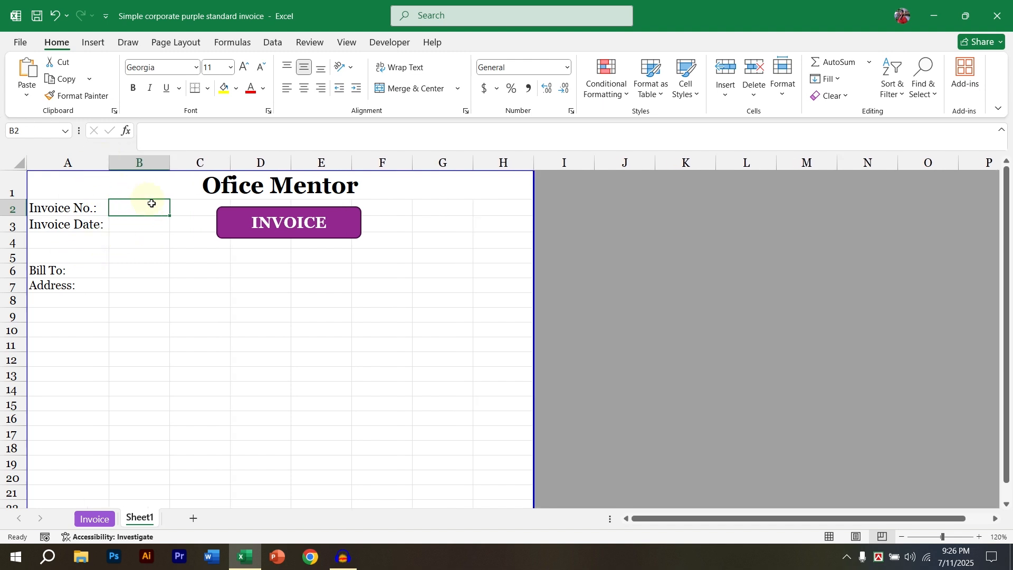
{"action": "left_click", "coordinate": [128, 226]}
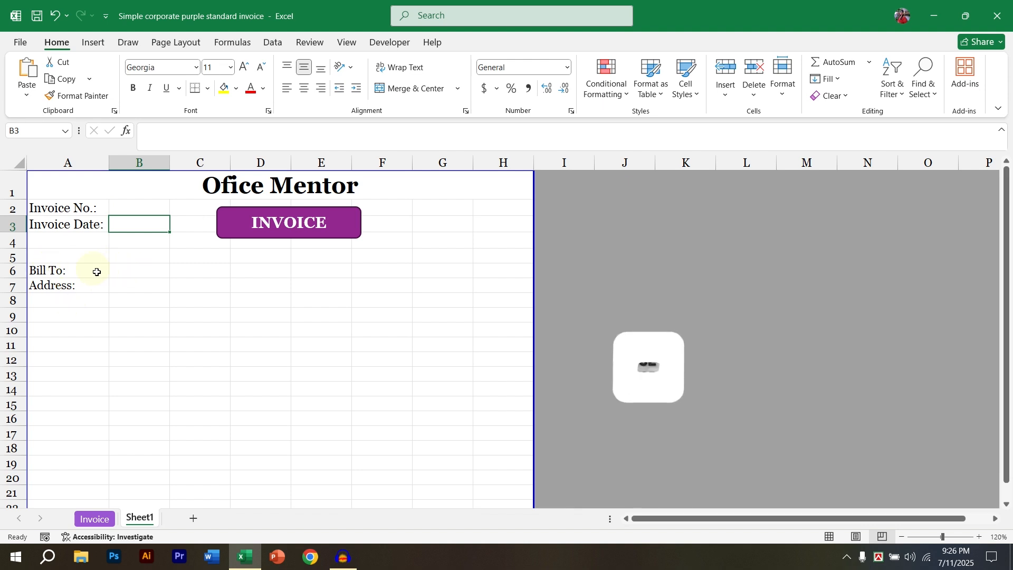
- Merge cells B6:H6 beside the "Bill To:" label and left-align the merged cell
{"action": "left_click_drag", "start_coordinate": [140, 268], "coordinate": [486, 268]}
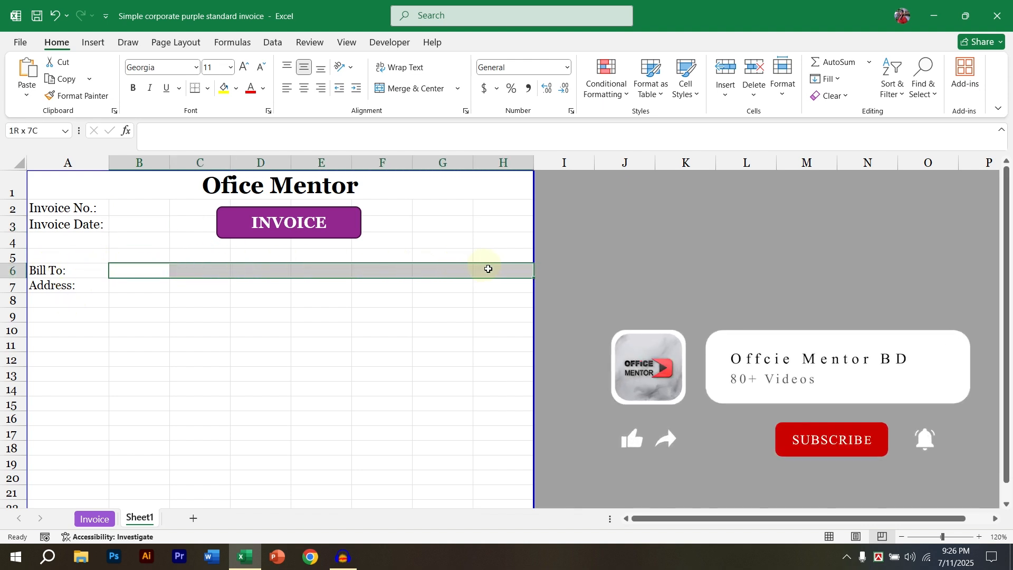
{"action": "left_click", "coordinate": [422, 88]}
{"action": "left_click", "coordinate": [286, 88]}
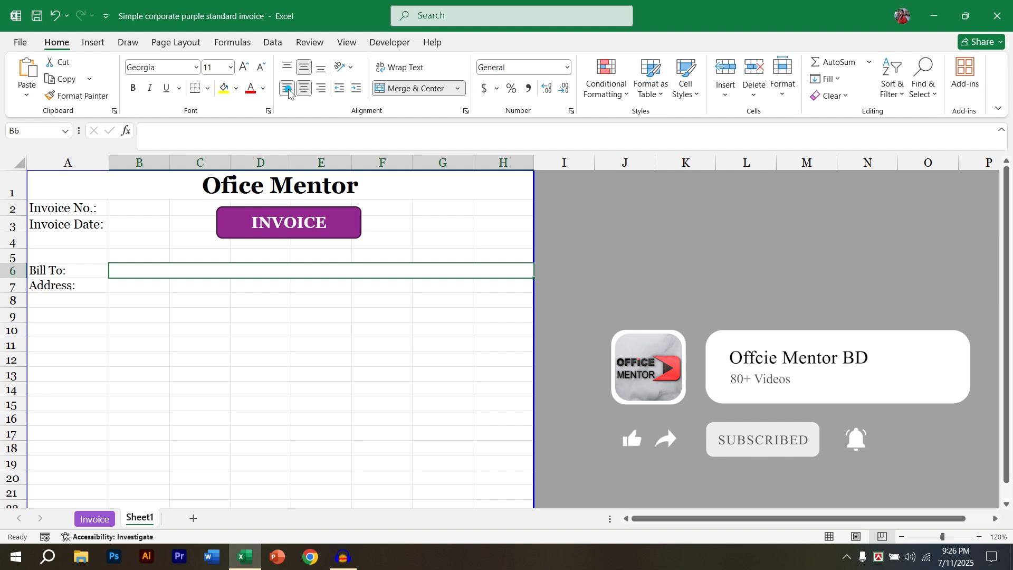
- Merge and center cells B7:H7 beside "Address:" and cells A8:H8 in the row below
{"action": "left_click_drag", "start_coordinate": [129, 288], "coordinate": [488, 287]}
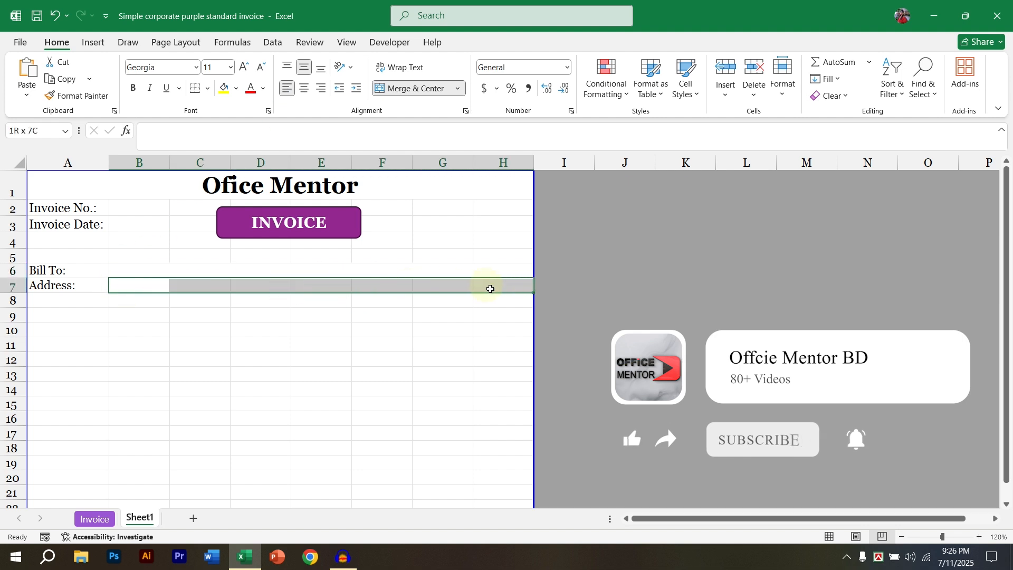
{"action": "left_click", "coordinate": [387, 91]}
{"action": "left_click_drag", "start_coordinate": [83, 301], "coordinate": [496, 299]}
{"action": "left_click", "coordinate": [401, 89]}
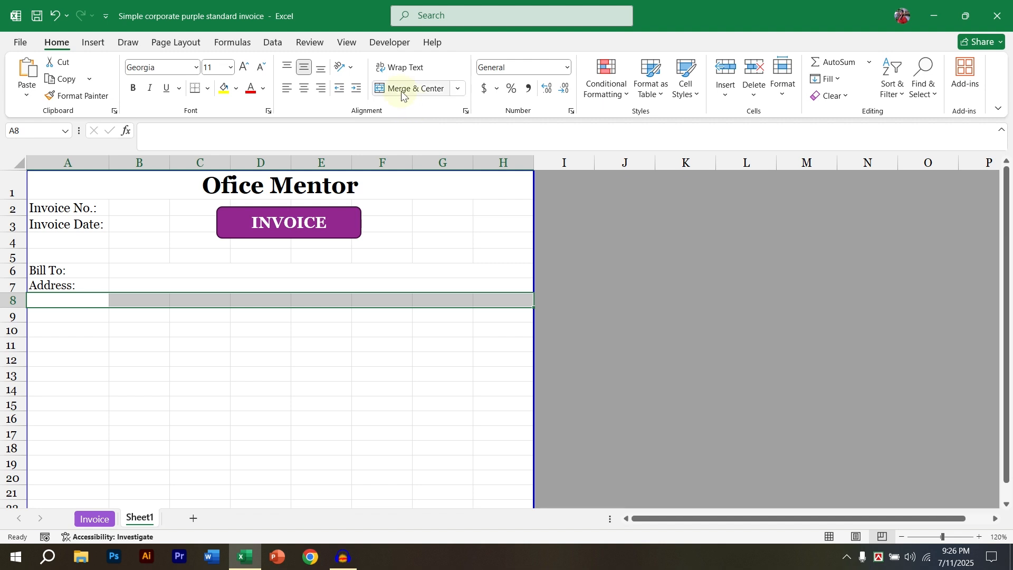
{"action": "left_click", "coordinate": [253, 386]}
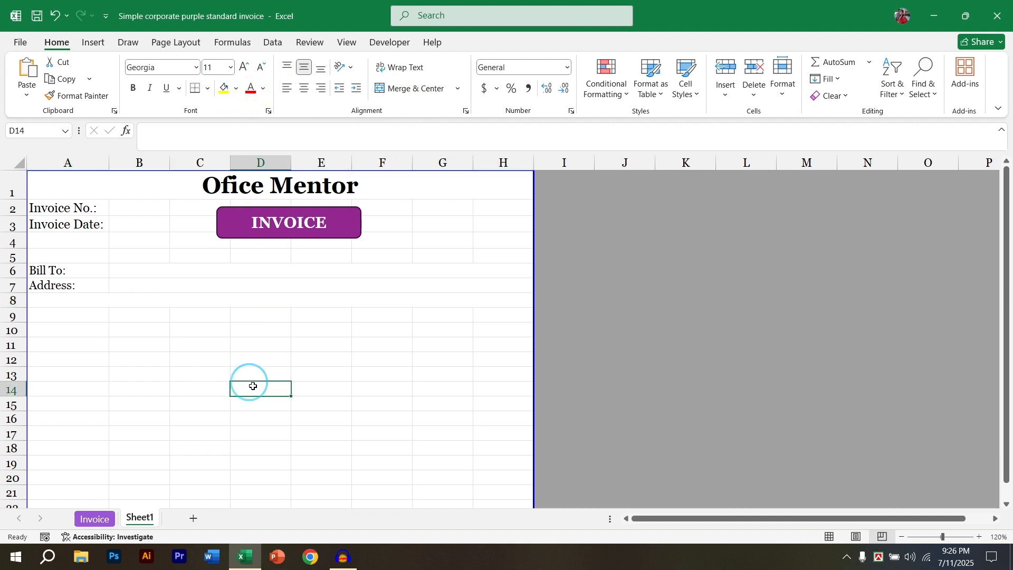
- Apply the solid black fill style to the "INVOICE" shape
{"action": "left_click", "coordinate": [350, 236]}
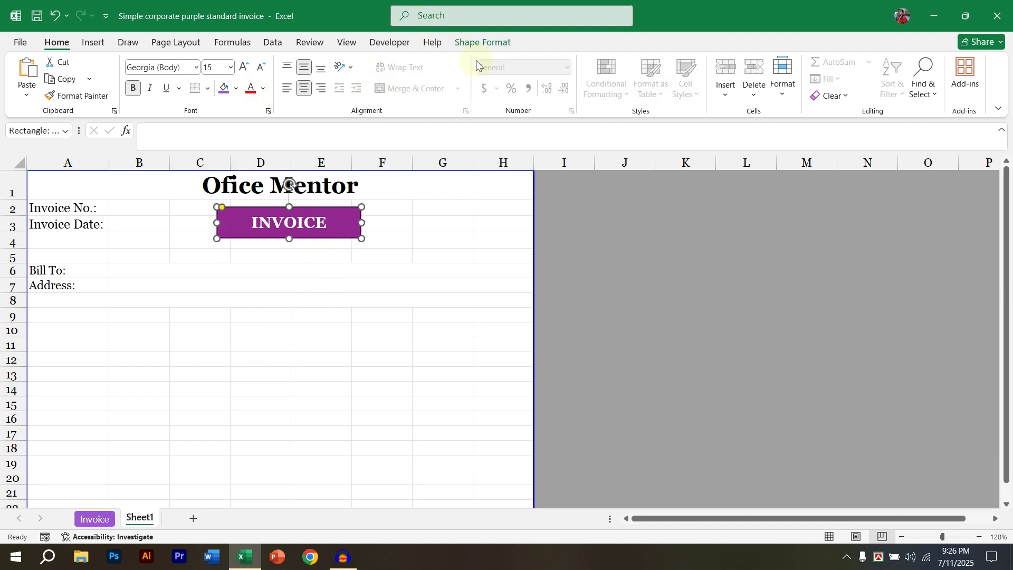
{"action": "left_click", "coordinate": [482, 43]}
{"action": "left_click", "coordinate": [264, 78]}
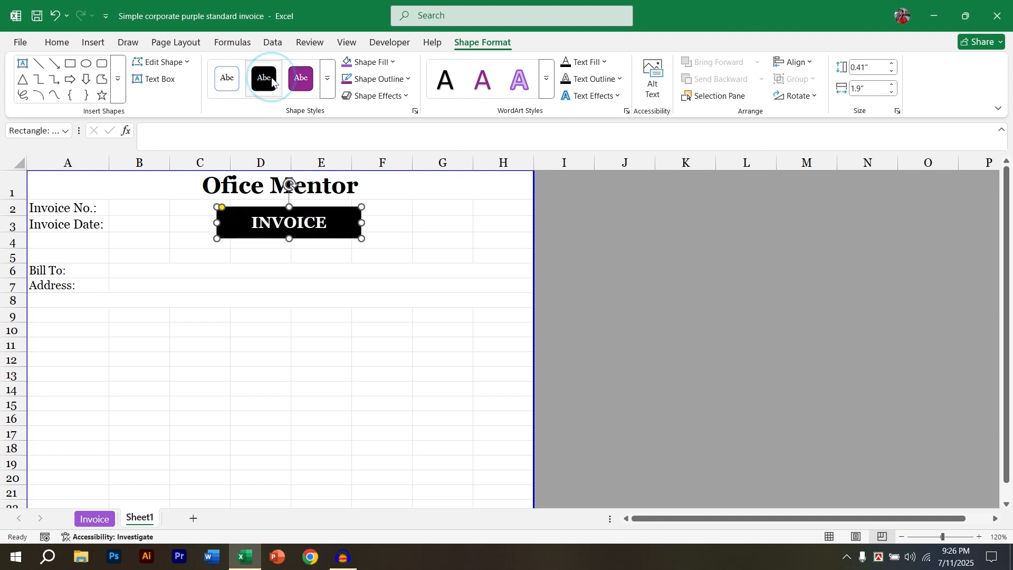
{"action": "left_click", "coordinate": [264, 379]}
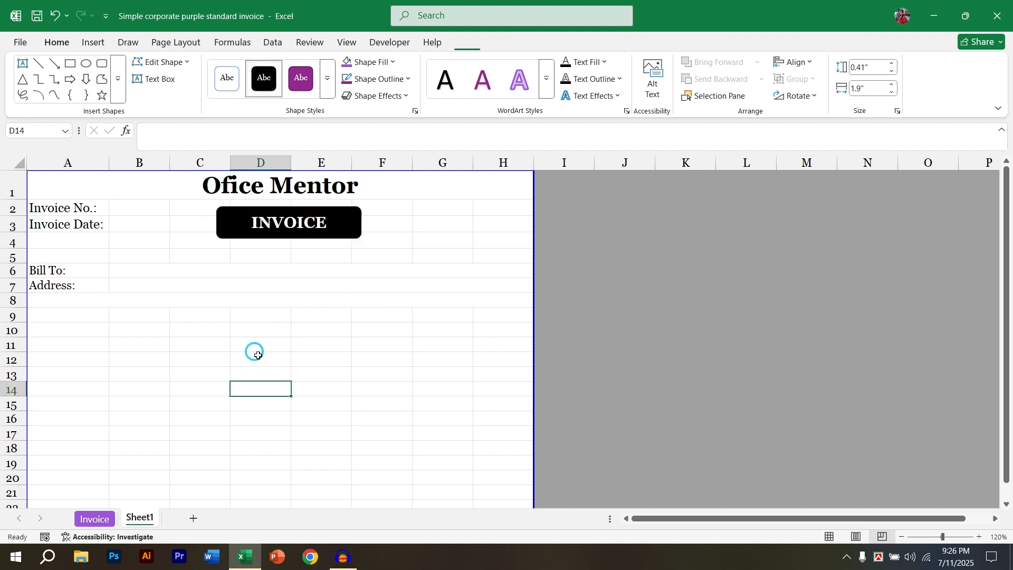
- Round the corners of the "INVOICE" shape more strongly and shift it slightly left to center it under the title
{"action": "left_click", "coordinate": [223, 210]}
{"action": "left_click_drag", "start_coordinate": [223, 208], "coordinate": [229, 208]}
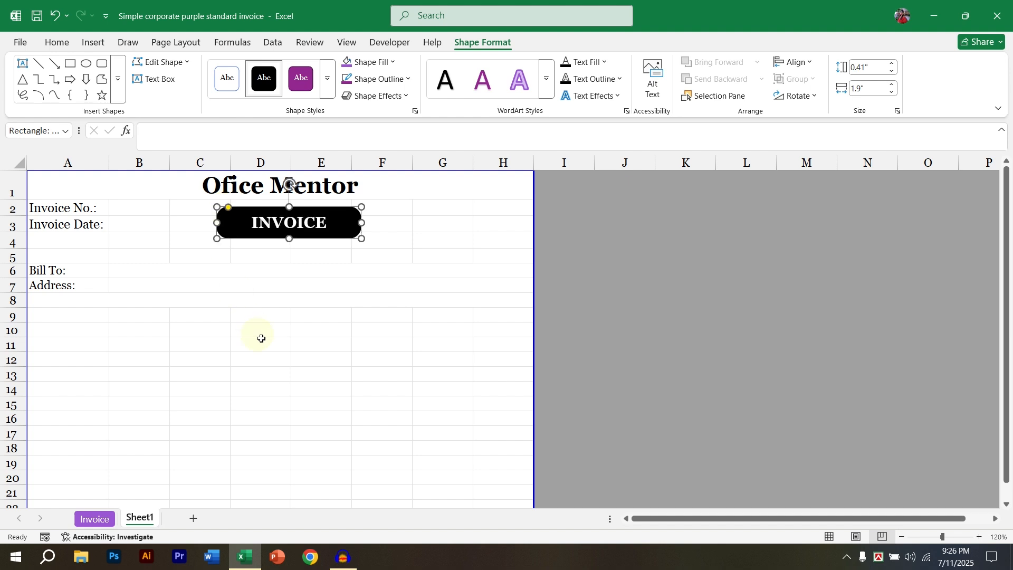
{"action": "left_click", "coordinate": [260, 338]}
{"action": "left_click", "coordinate": [339, 231]}
{"action": "left_click_drag", "start_coordinate": [338, 230], "coordinate": [324, 230]}
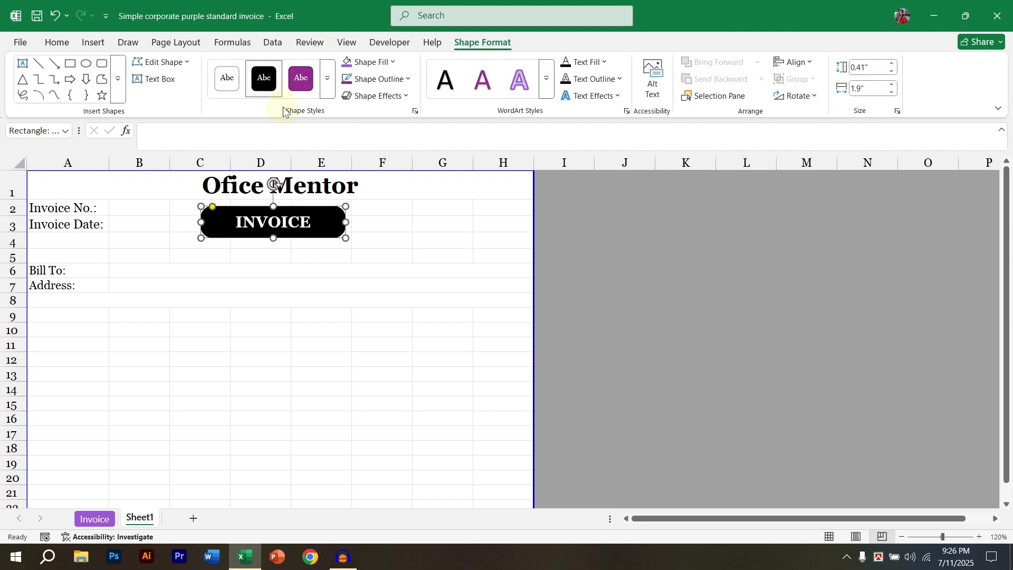
- Apply the black theme style with a light outline and shadow to the "INVOICE" shape
{"action": "left_click", "coordinate": [327, 78]}
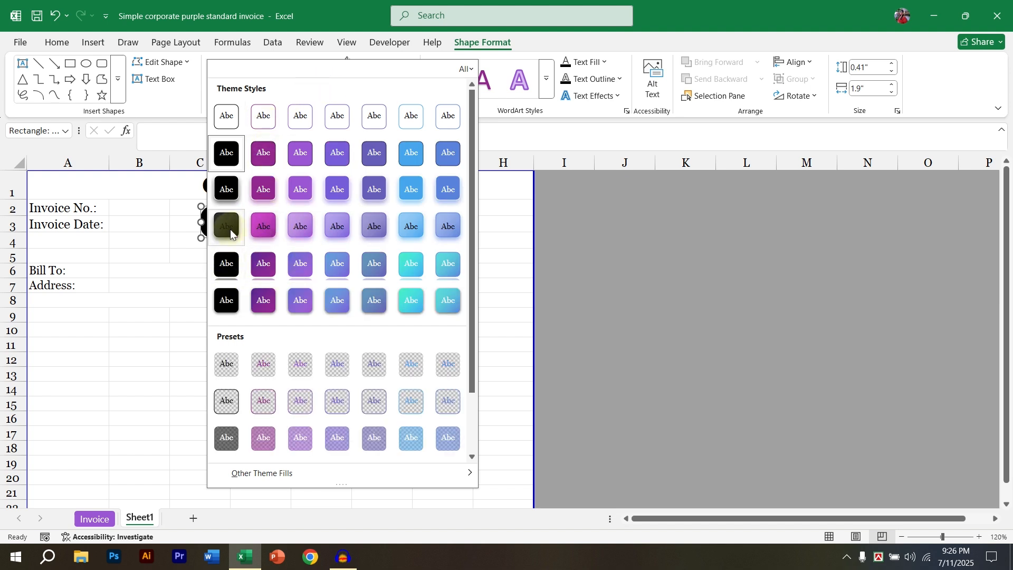
{"action": "left_click", "coordinate": [226, 188]}
{"action": "left_click", "coordinate": [248, 343]}
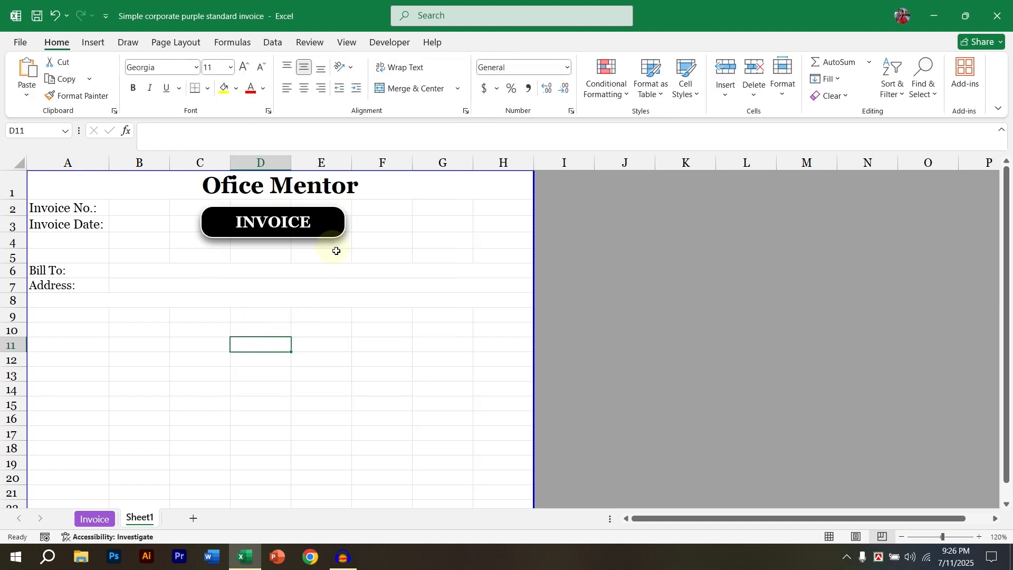
- Remove the shadow effect from the "INVOICE" shape and deselect it
{"action": "left_click", "coordinate": [333, 226]}
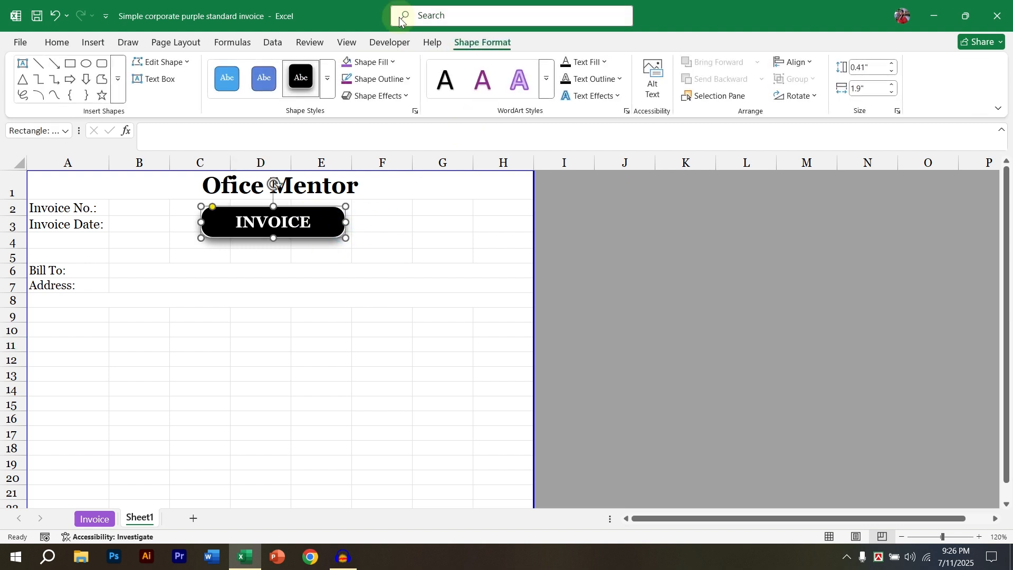
{"action": "left_click", "coordinate": [391, 97]}
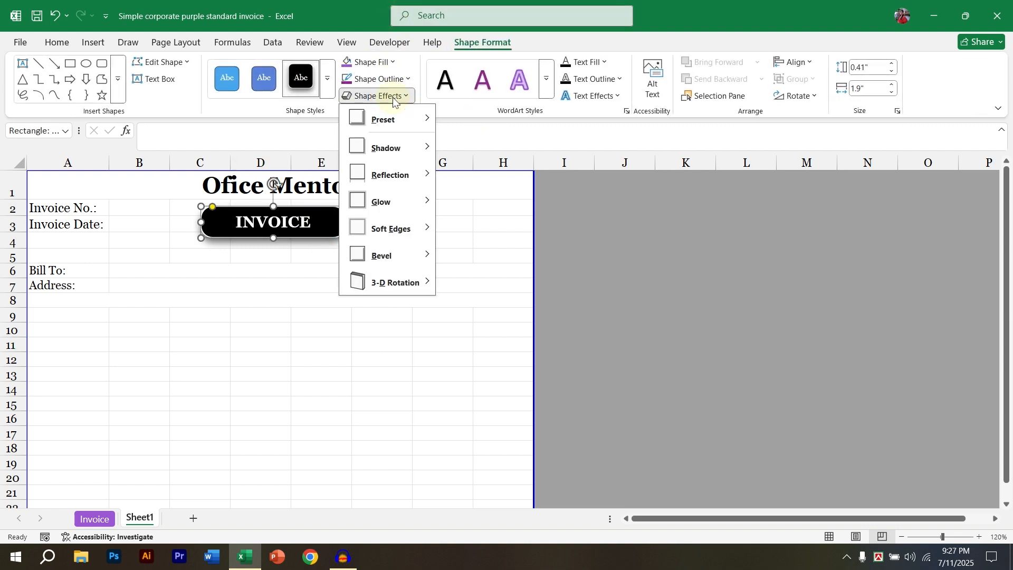
{"action": "mouse_move", "coordinate": [400, 153]}
{"action": "left_click", "coordinate": [454, 117]}
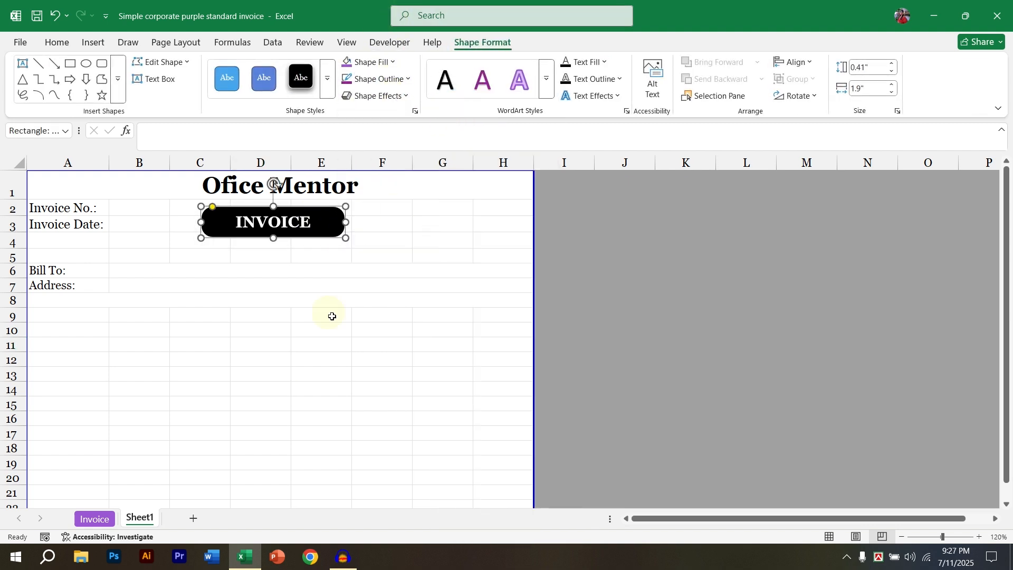
{"action": "key", "text": "Escape"}
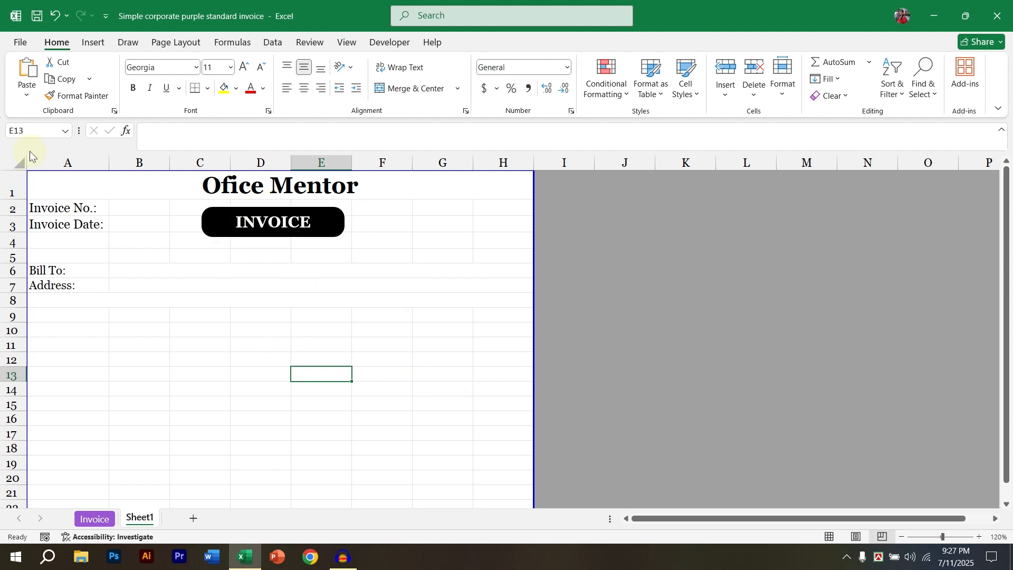
- Fill all cells of the sheet with a light blue theme color
{"action": "left_click", "coordinate": [19, 166]}
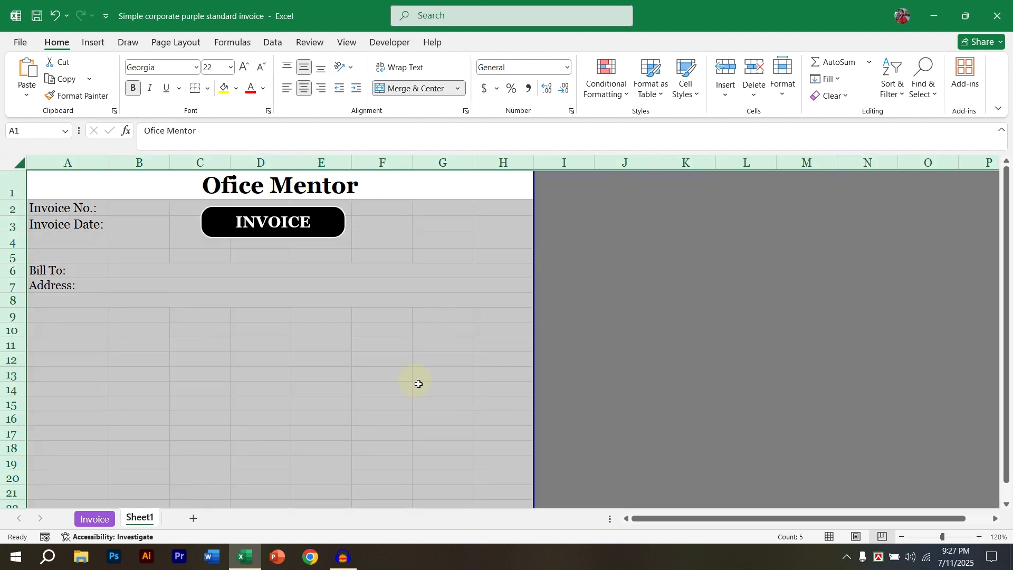
{"action": "left_click", "coordinate": [236, 89]}
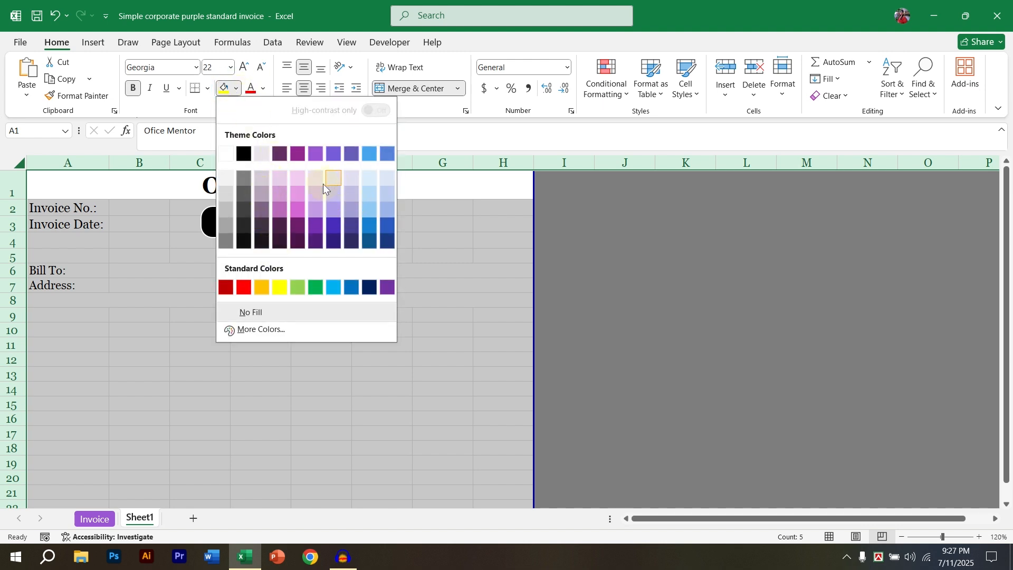
{"action": "left_click", "coordinate": [370, 192]}
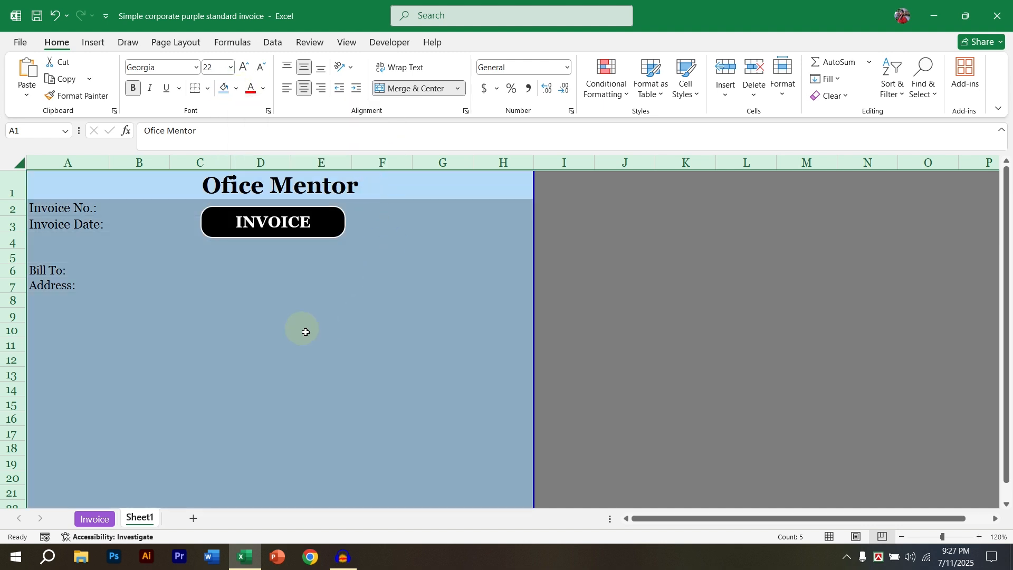
- Merge cells A6 to H6 and left-align the "Bill To:" label
{"action": "left_click", "coordinate": [305, 330]}
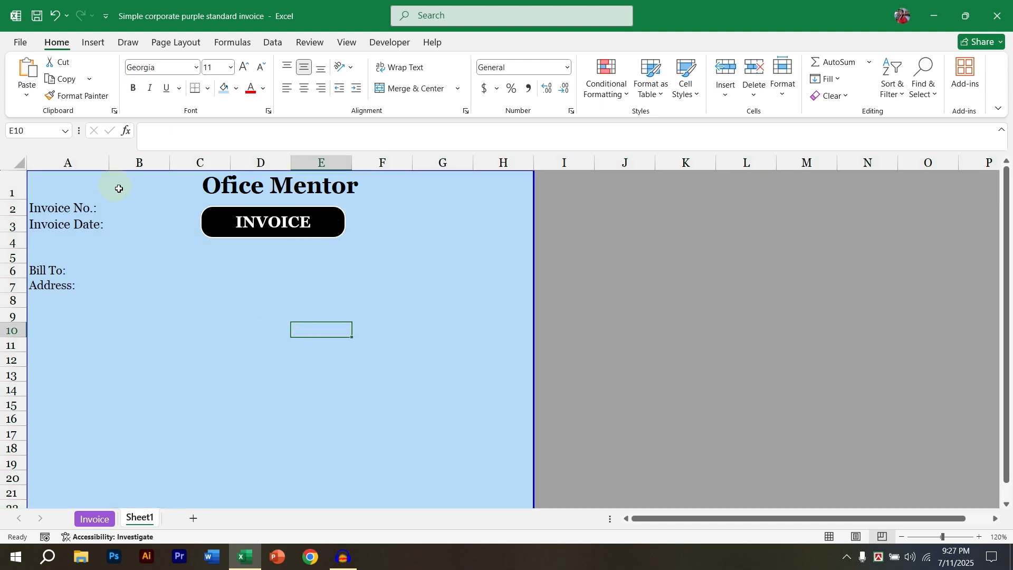
{"action": "left_click", "coordinate": [100, 271]}
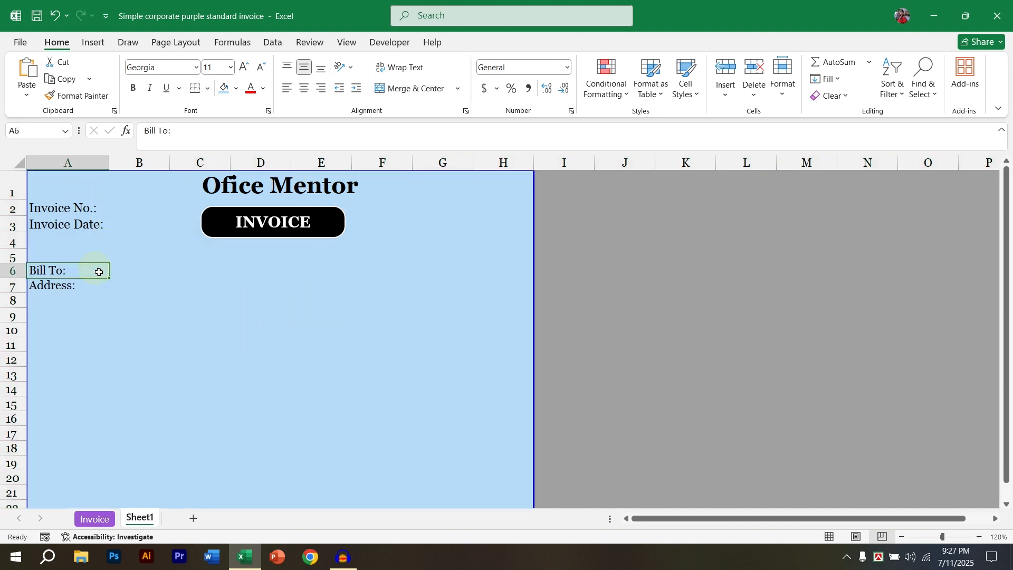
{"action": "left_click", "coordinate": [152, 271]}
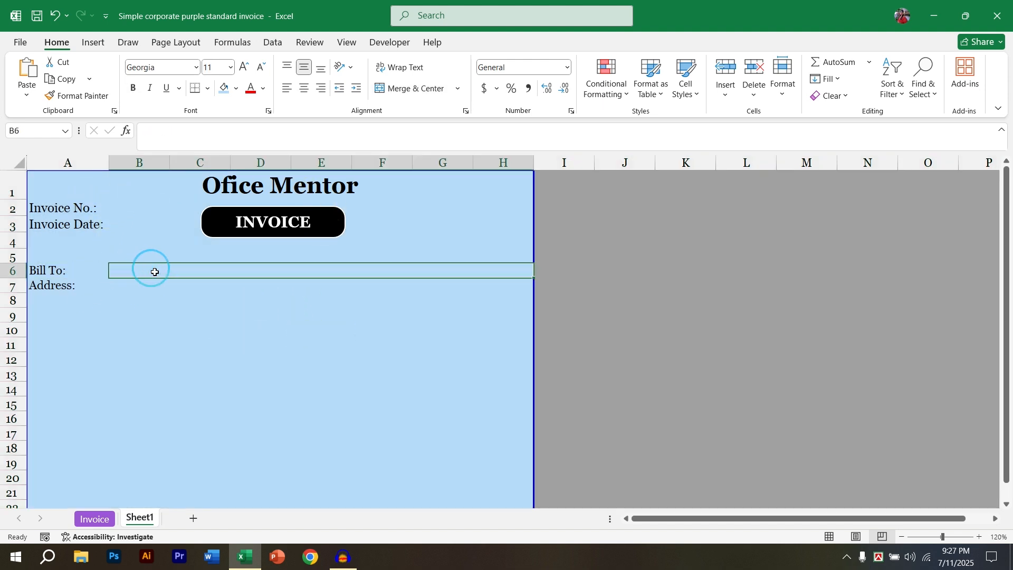
{"action": "left_click", "coordinate": [85, 272]}
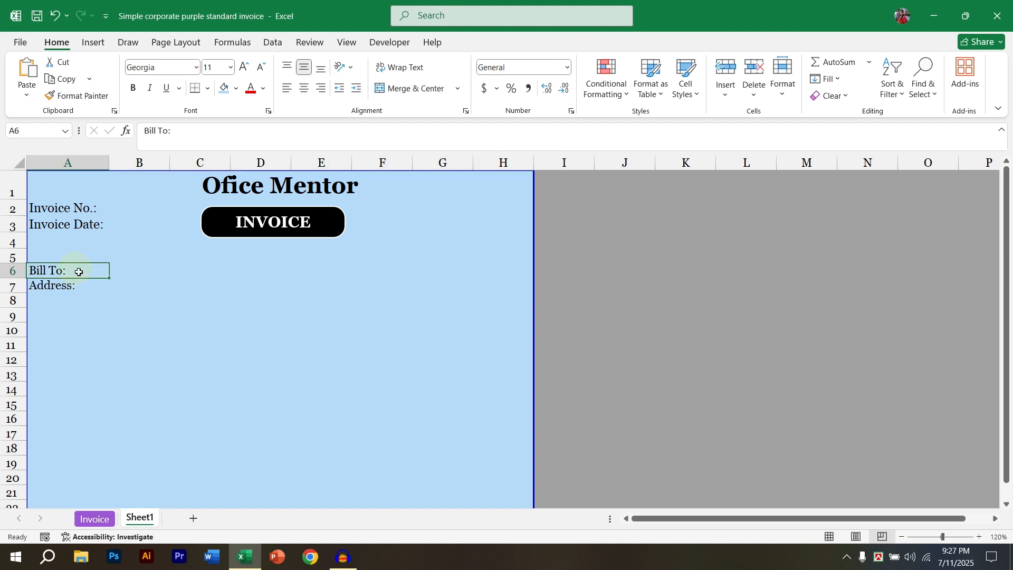
{"action": "left_click", "coordinate": [82, 285]}
{"action": "left_click", "coordinate": [79, 270]}
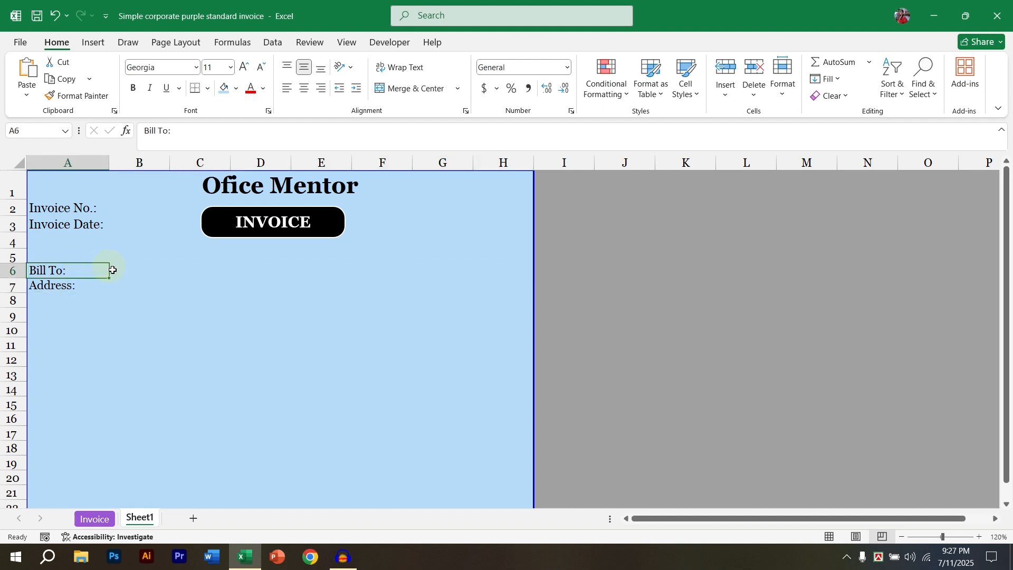
{"action": "left_click_drag", "start_coordinate": [80, 277], "coordinate": [125, 267]}
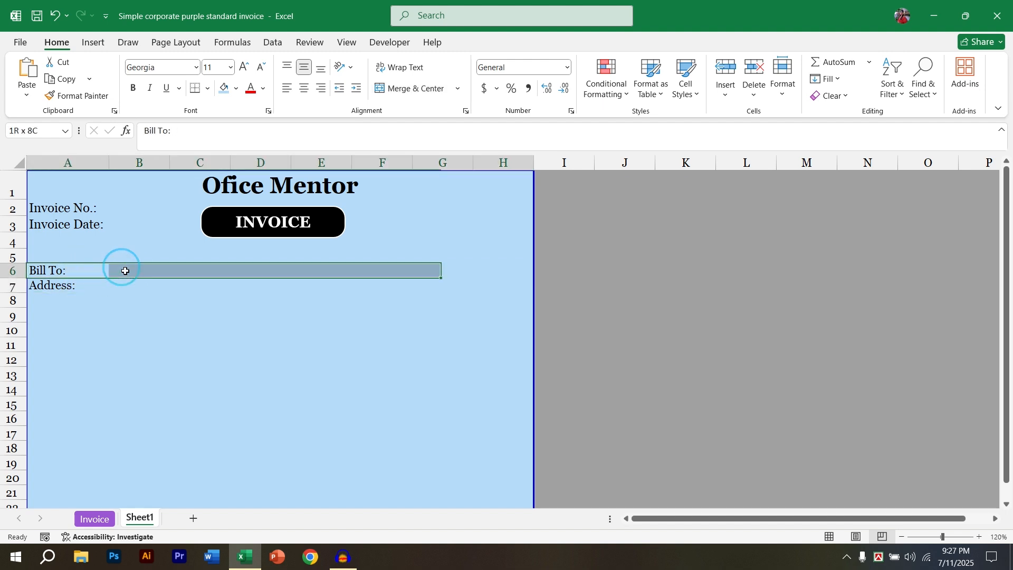
{"action": "left_click", "coordinate": [415, 89]}
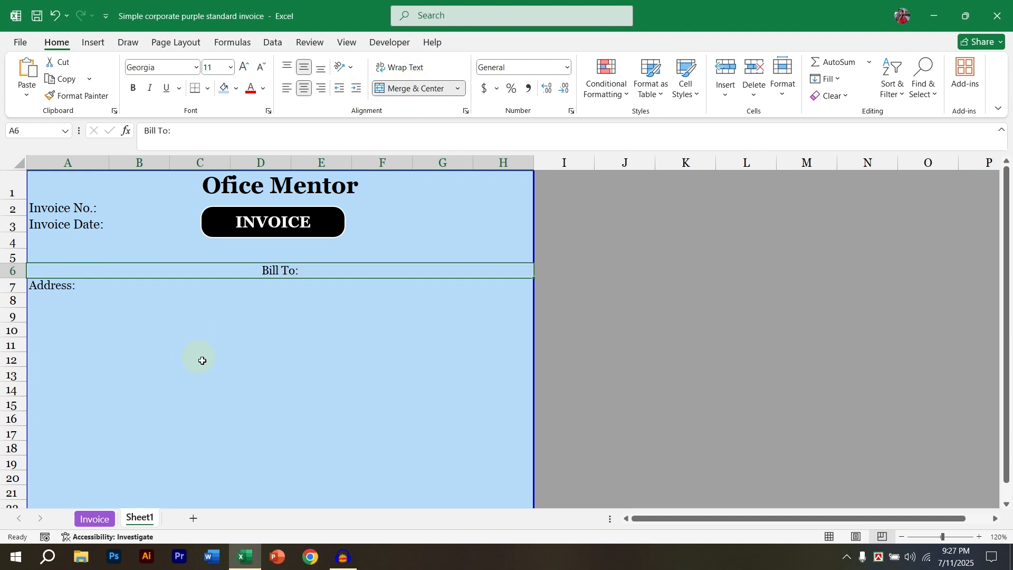
{"action": "left_click", "coordinate": [286, 88]}
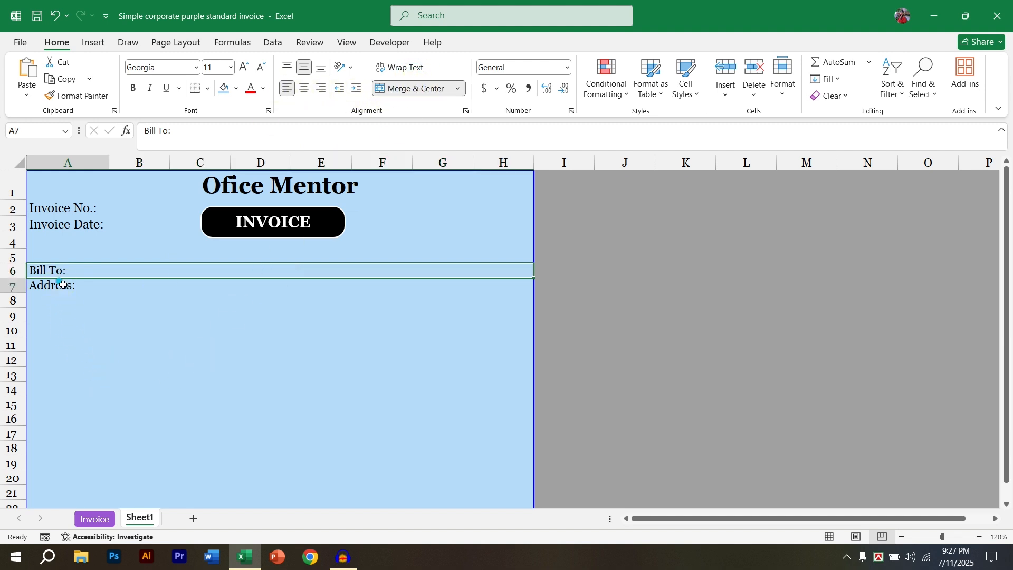
- Merge cells A7 to H7 and left-align the "Address:" label
{"action": "left_click_drag", "start_coordinate": [61, 285], "coordinate": [129, 285]}
{"action": "left_click", "coordinate": [401, 88]}
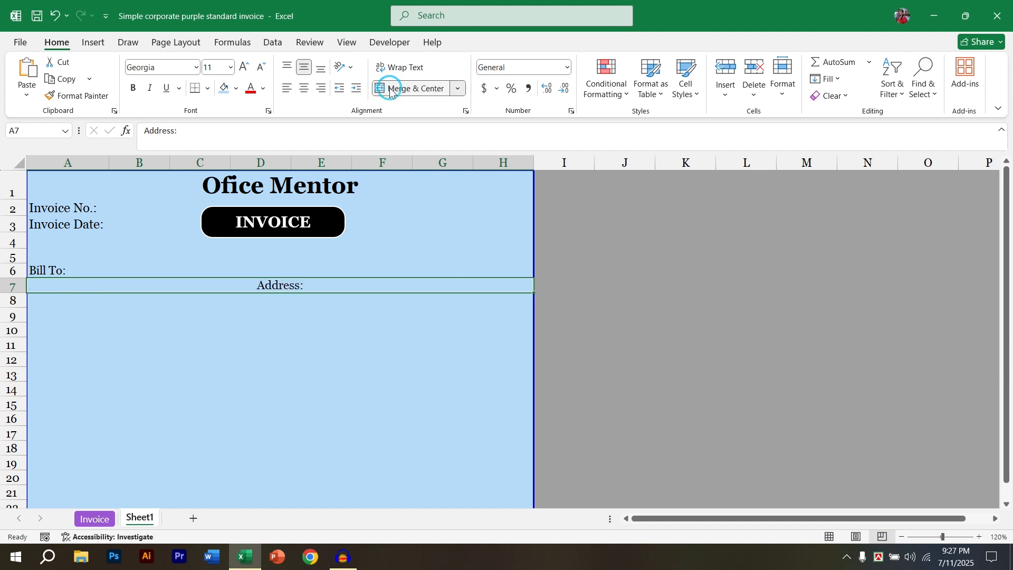
{"action": "left_click", "coordinate": [287, 88]}
{"action": "left_click", "coordinate": [127, 346]}
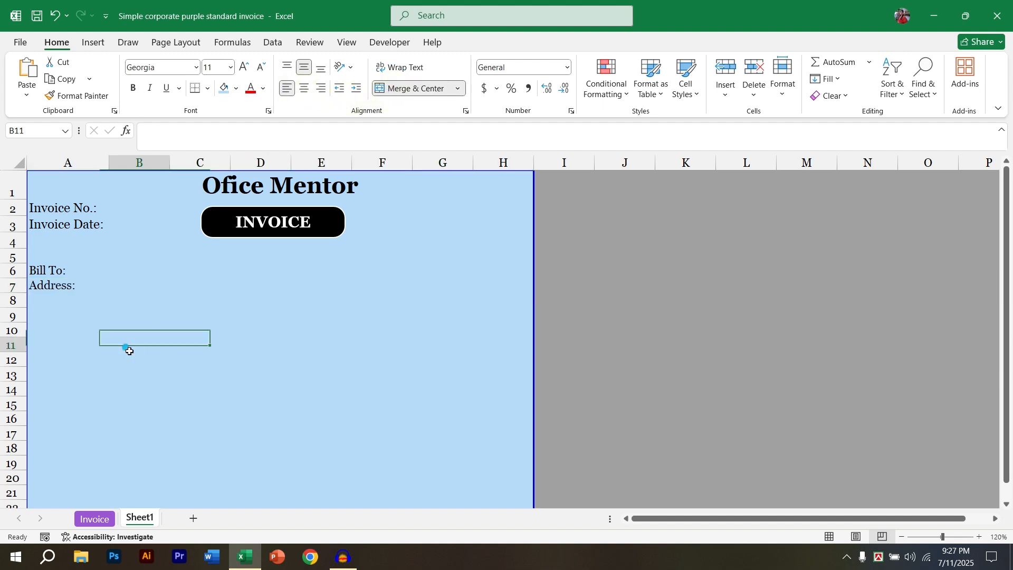
- Add a line of underscores after "Bill To:" in row 6, running into column H
{"action": "left_click", "coordinate": [83, 274]}
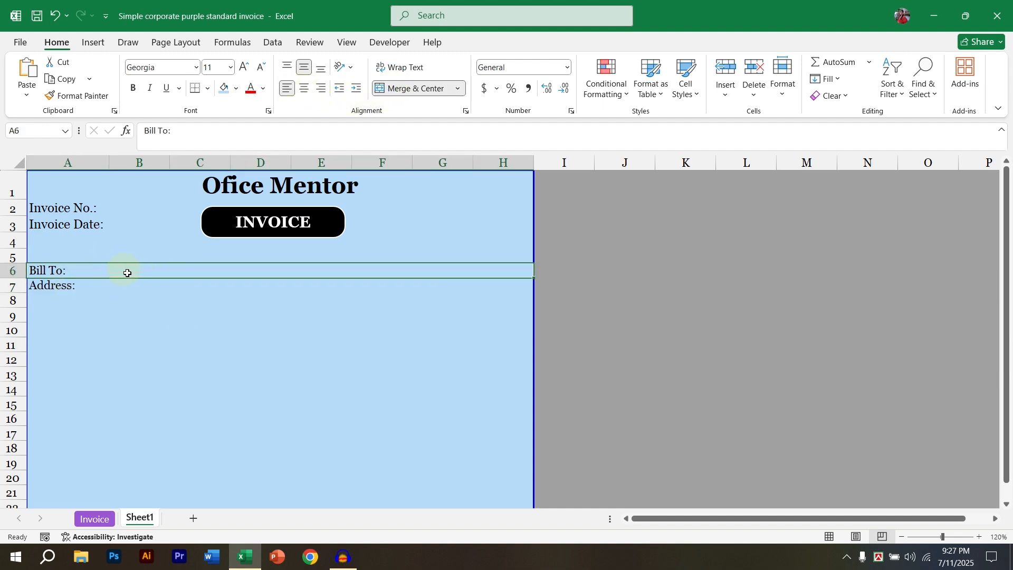
{"action": "double_click", "coordinate": [109, 270]}
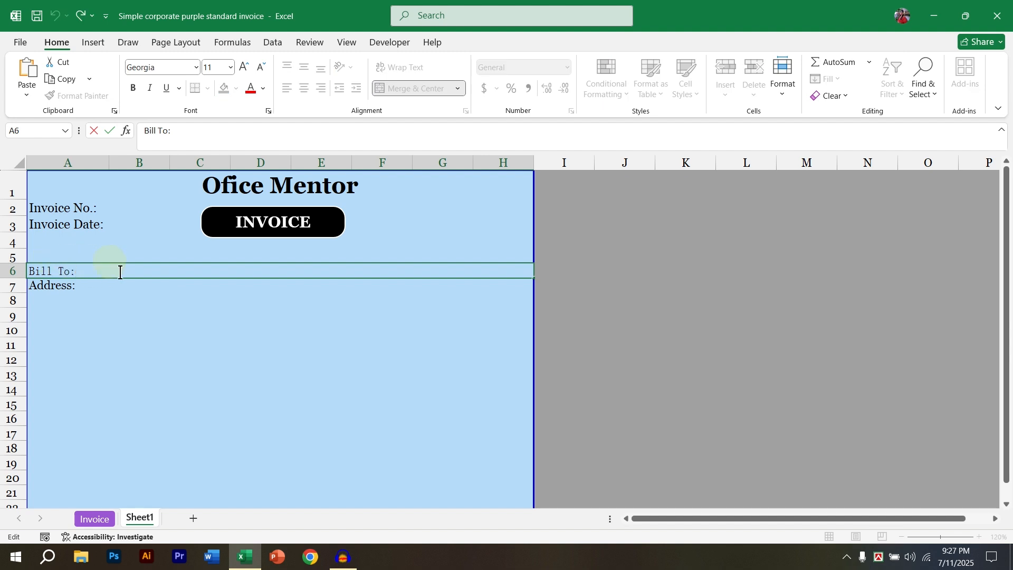
{"action": "type", "text": "___________________________________________________________________________"}
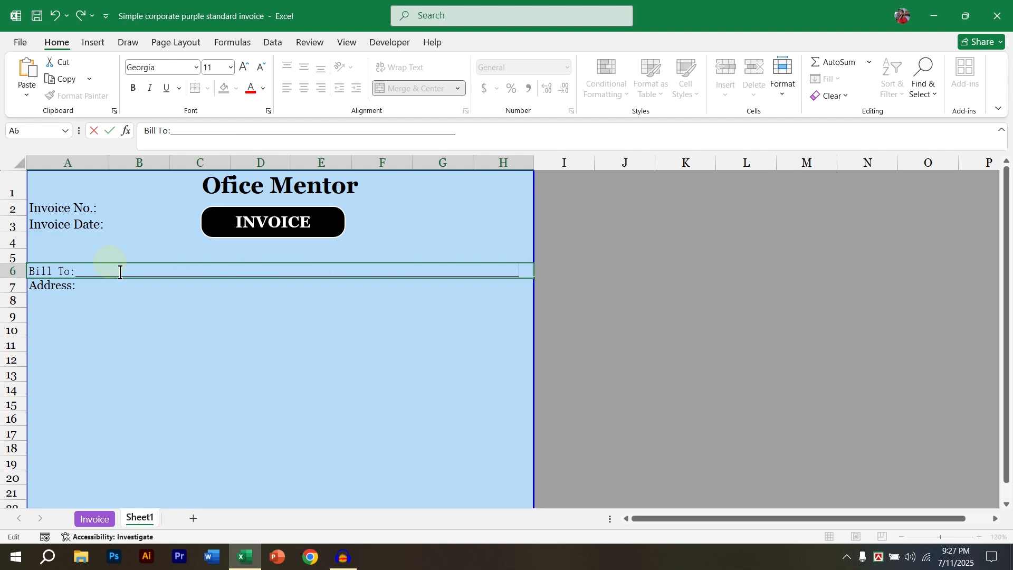
{"action": "key", "text": "Return"}
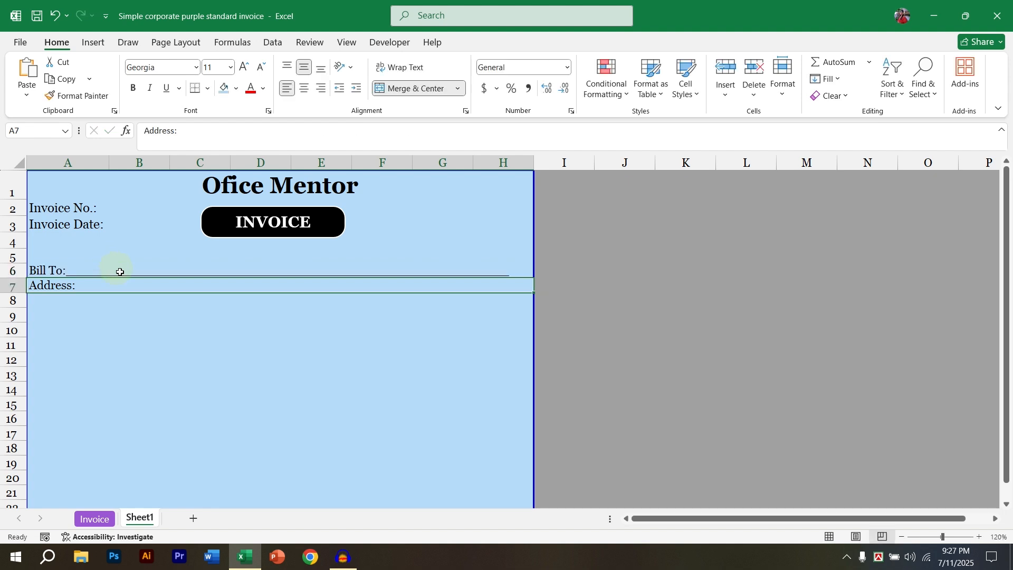
- Add a line of underscores after "Address:" in row 7, ending about level with the "Bill To:" line
{"action": "left_click", "coordinate": [196, 129]}
{"action": "type", "text": "___________________________________________________"}
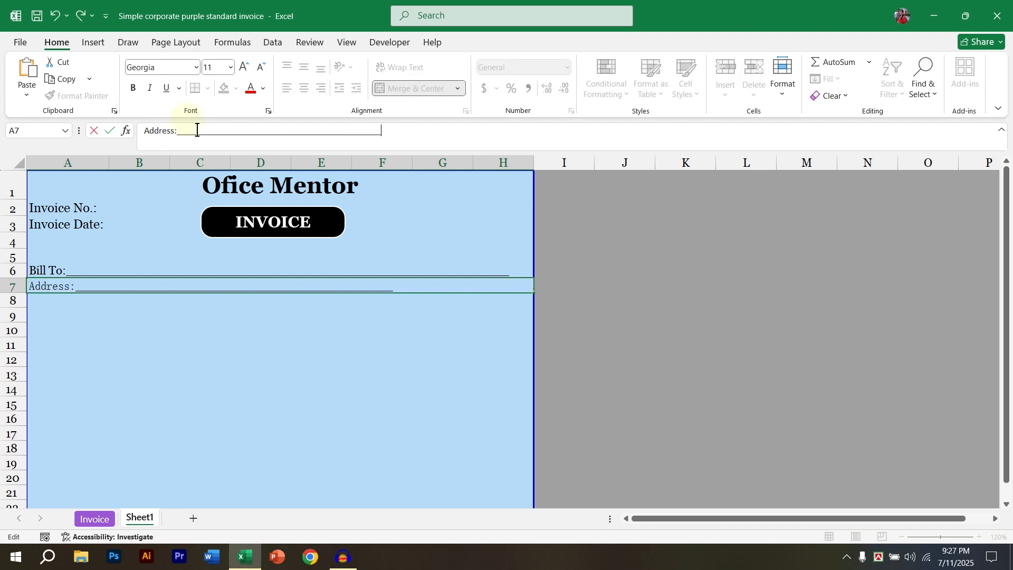
{"action": "type", "text": "_____________"}
{"action": "key", "text": "Return"}
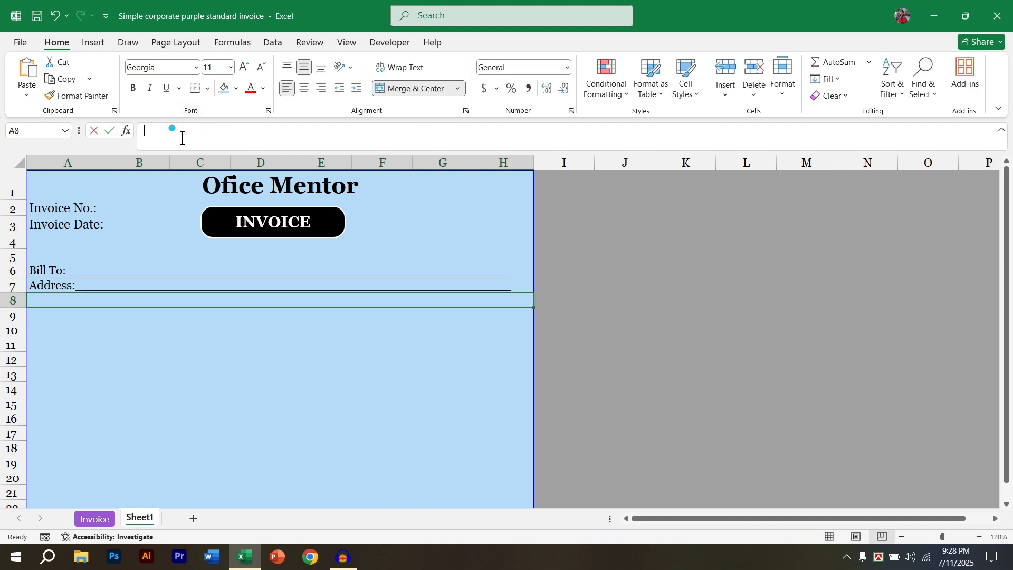
- Enter a second address line of underscores across merged row 8, running into column H
{"action": "left_click", "coordinate": [182, 137]}
{"action": "type", "text": "______________________________________________________________"}
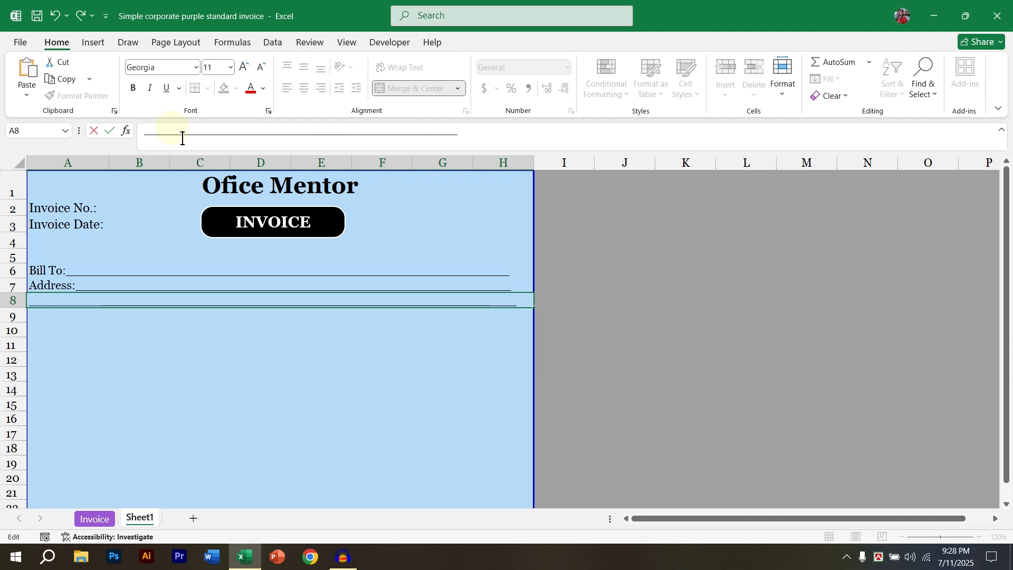
{"action": "key", "text": "Return"}
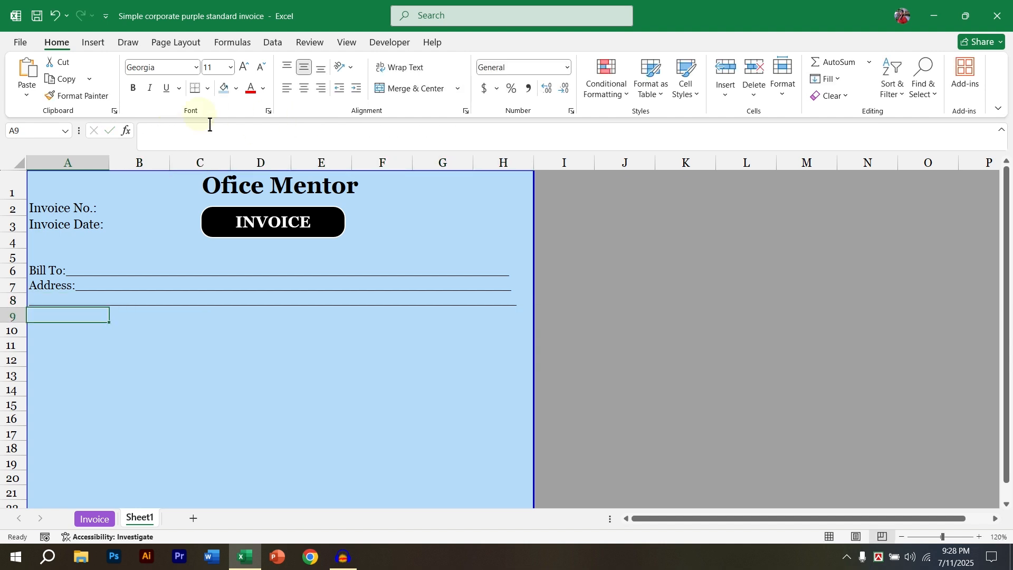
- Shorten the underscore line in row 8 by one character so it ends level with the lines above
{"action": "left_click", "coordinate": [454, 299]}
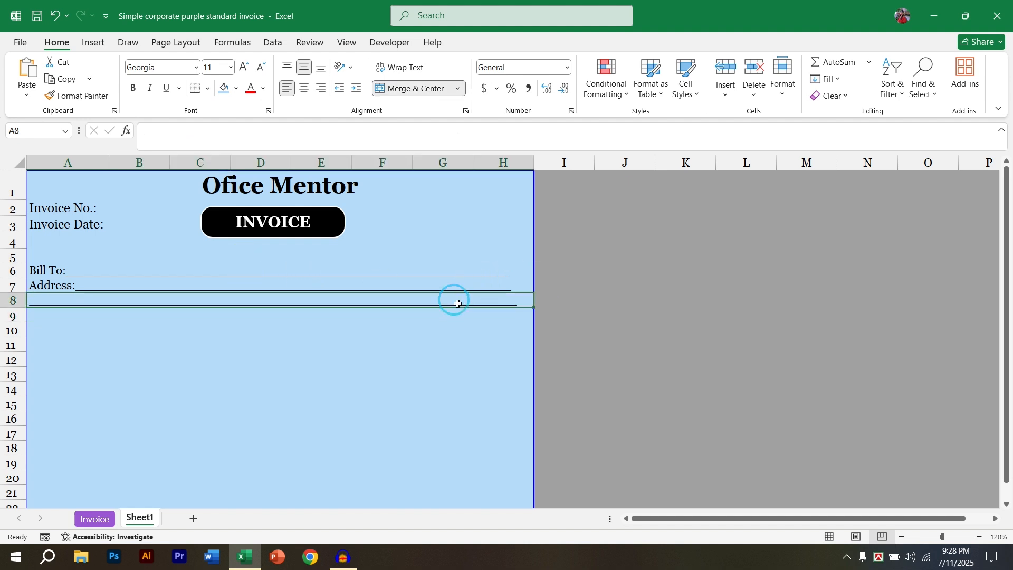
{"action": "left_click", "coordinate": [469, 143]}
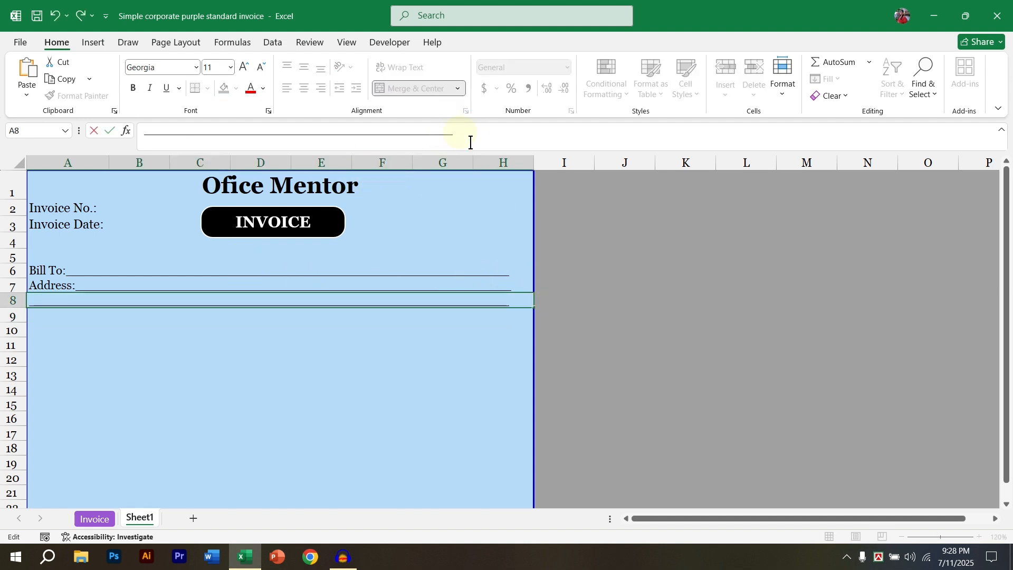
{"action": "key", "text": "Escape"}
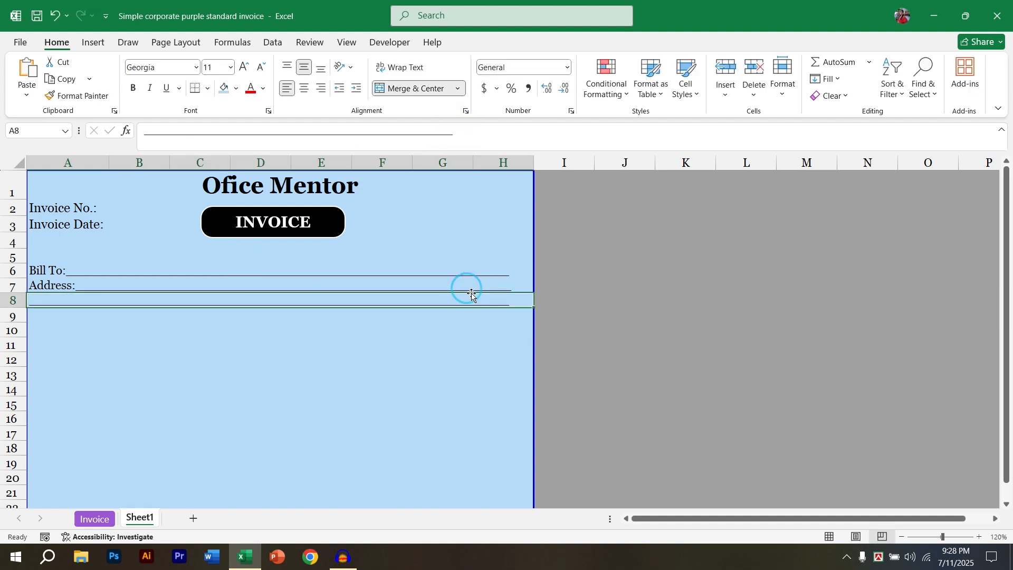
{"action": "left_click", "coordinate": [415, 288]}
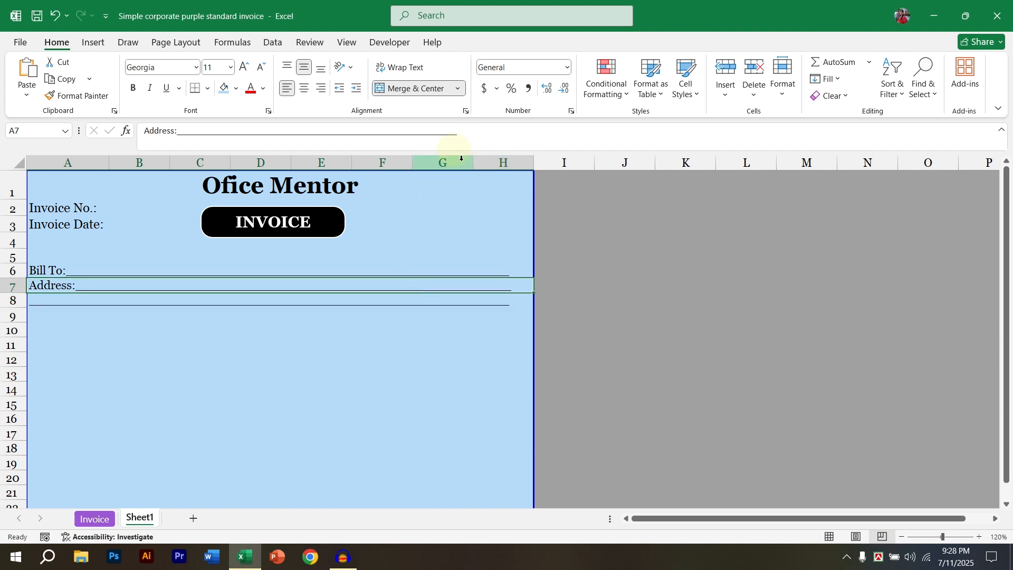
{"action": "left_click", "coordinate": [469, 136]}
{"action": "left_click", "coordinate": [279, 332]}
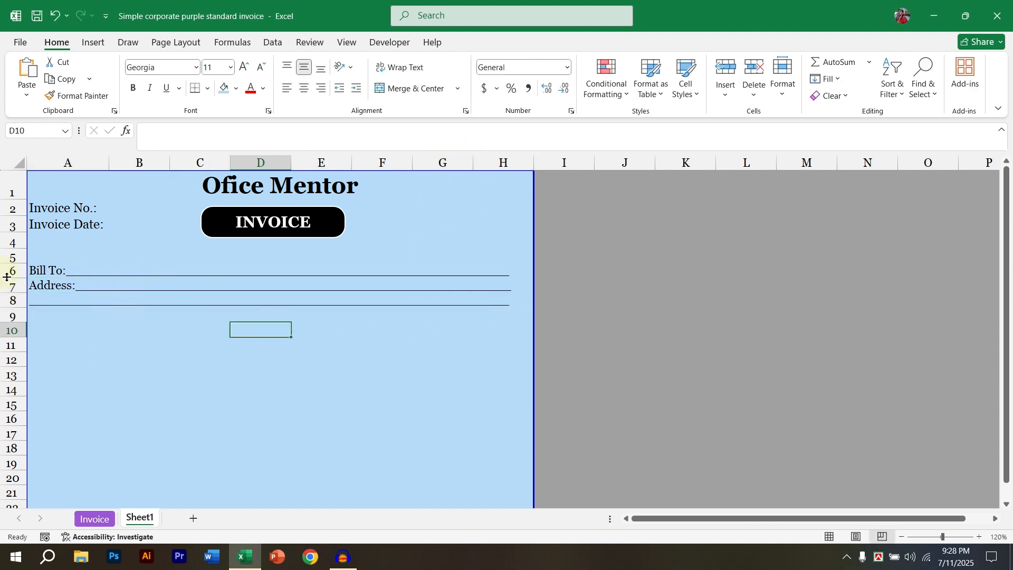
- Increase the height of rows 6 to 8 equally to space out the billing and address lines
{"action": "left_click_drag", "start_coordinate": [10, 293], "coordinate": [12, 304]}
{"action": "left_click_drag", "start_coordinate": [12, 270], "coordinate": [14, 312]}
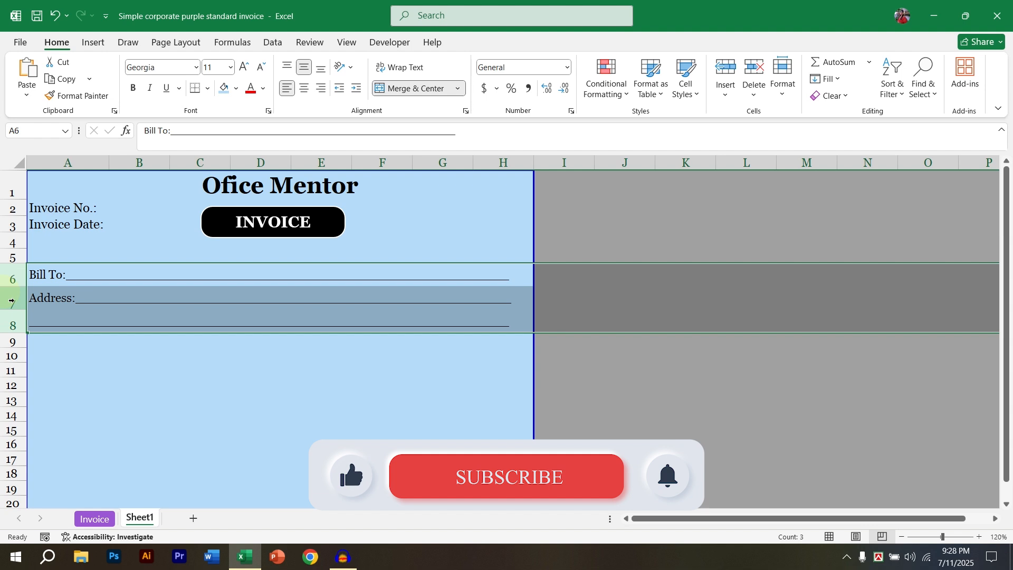
{"action": "left_click", "coordinate": [203, 370]}
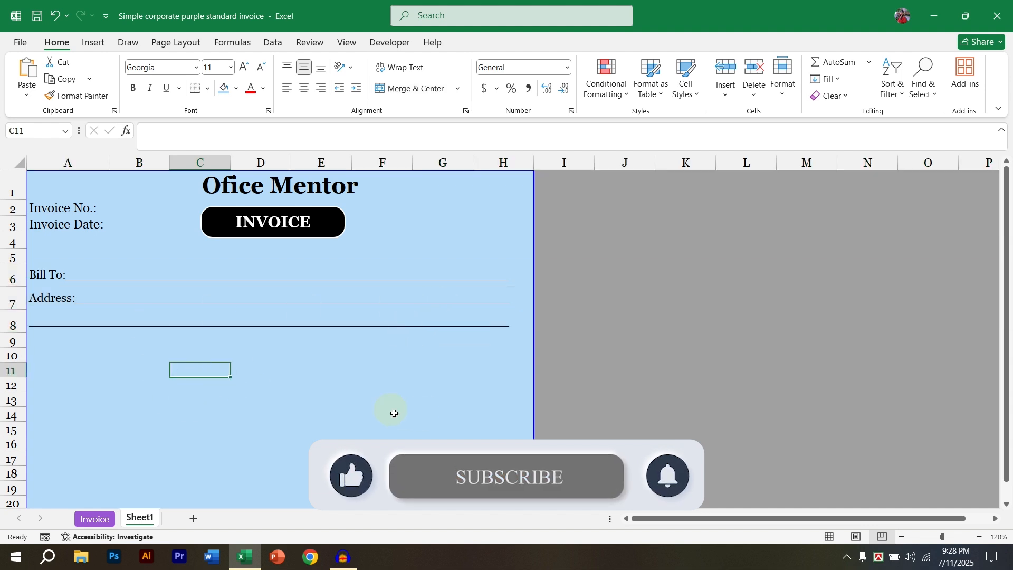
- Add a bottom border to cells B3 and B2 as fill-in lines for the invoice date and number
{"action": "left_click", "coordinate": [138, 222]}
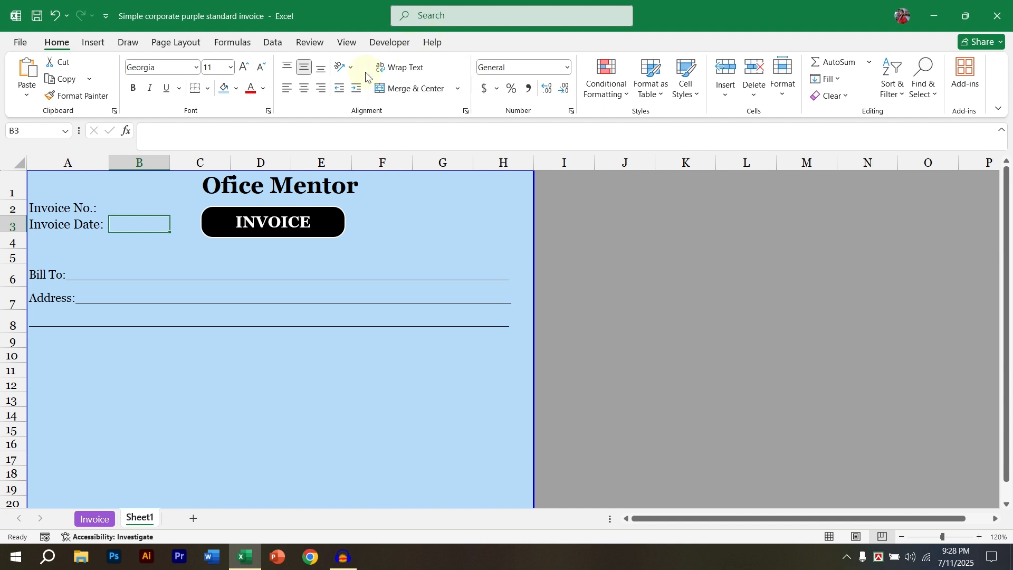
{"action": "left_click", "coordinate": [135, 204]}
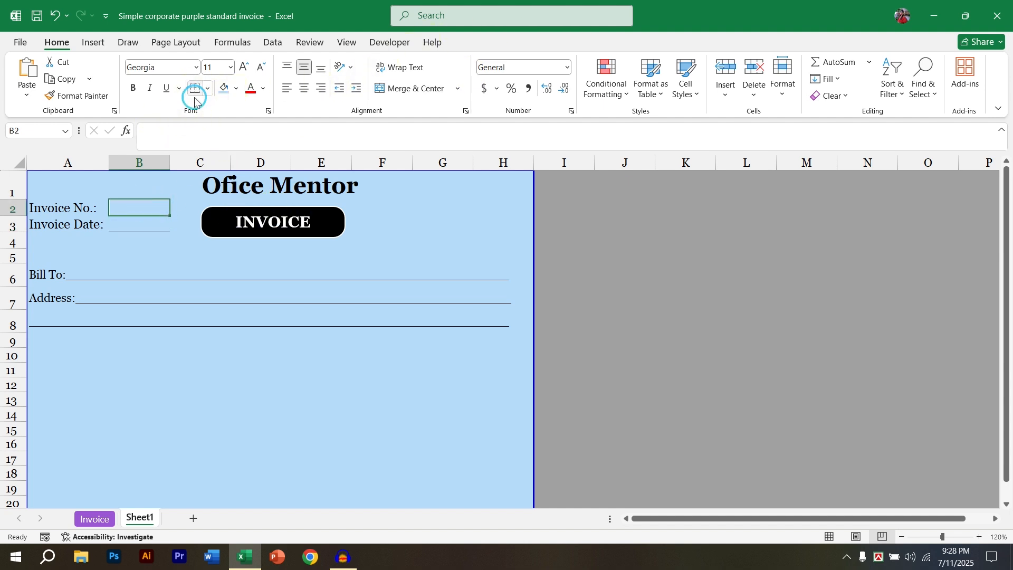
{"action": "left_click", "coordinate": [178, 381]}
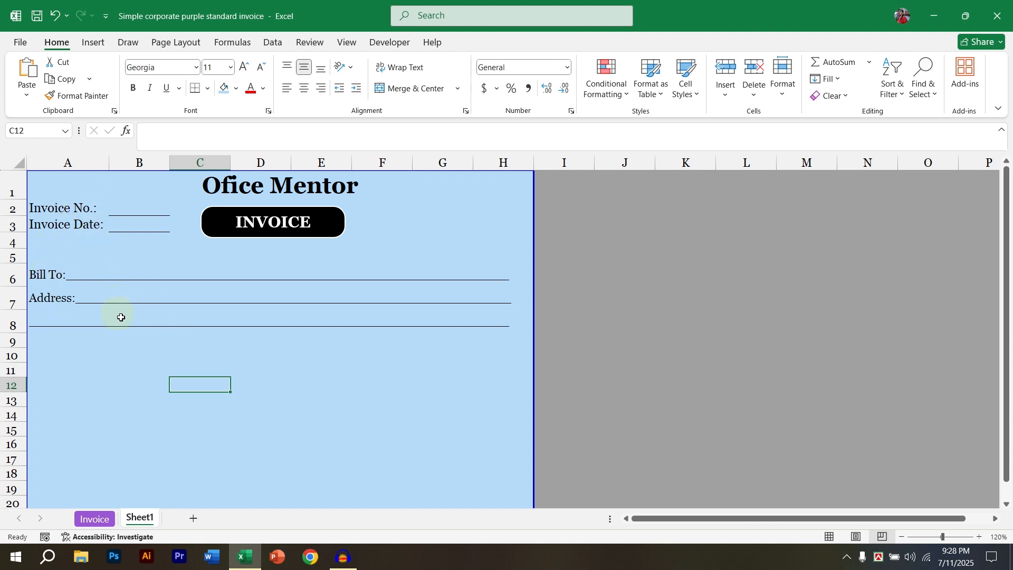
- Enter the item table headings "Sl.No:" in A11 and "Dis:" in B11
{"action": "left_click", "coordinate": [49, 365]}
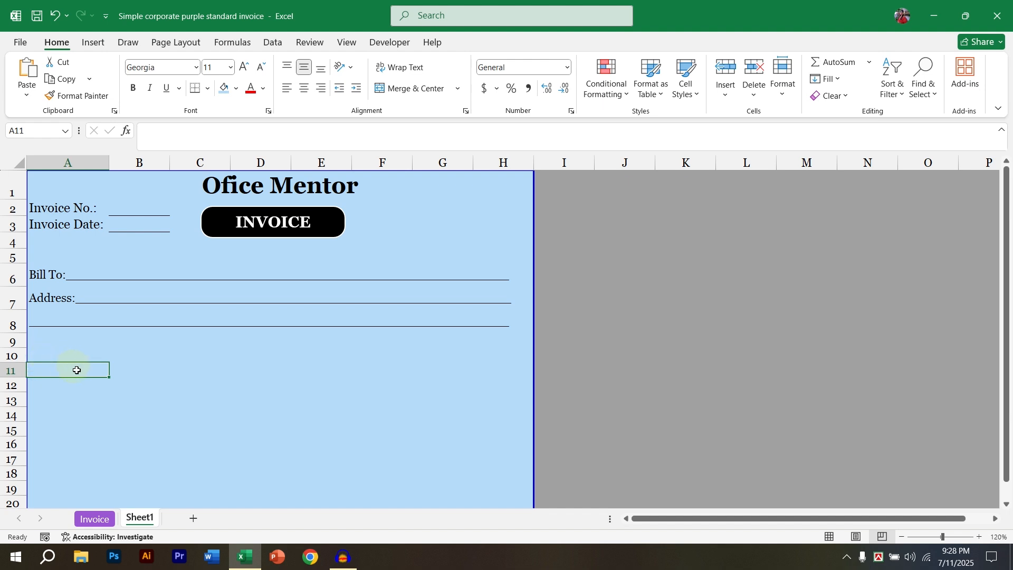
{"action": "scroll", "coordinate": [86, 339], "scroll_direction": "down", "scroll_amount": 1}
{"action": "scroll", "coordinate": [86, 339], "scroll_direction": "up", "scroll_amount": 1}
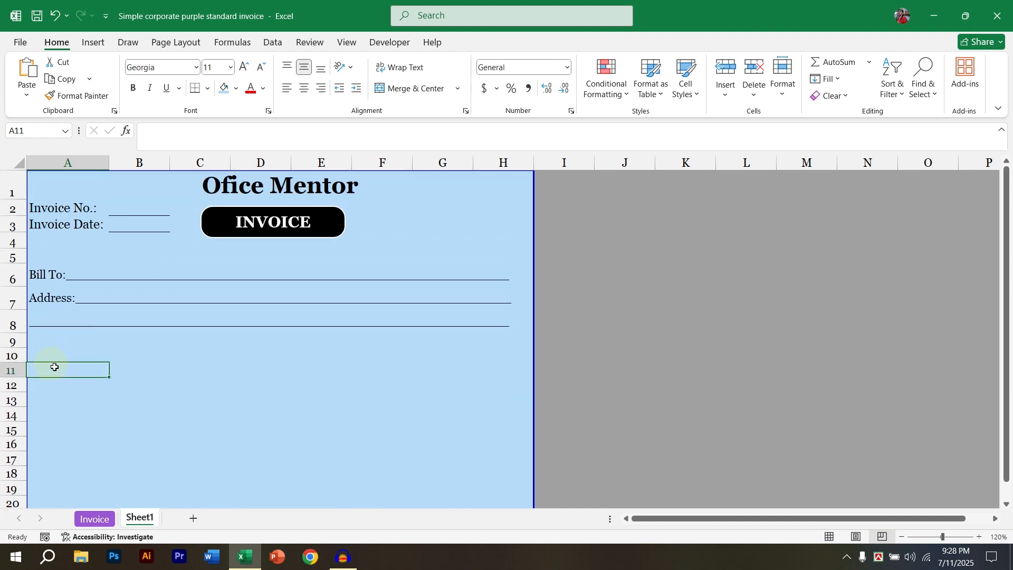
{"action": "type", "text": "Sl.No:"}
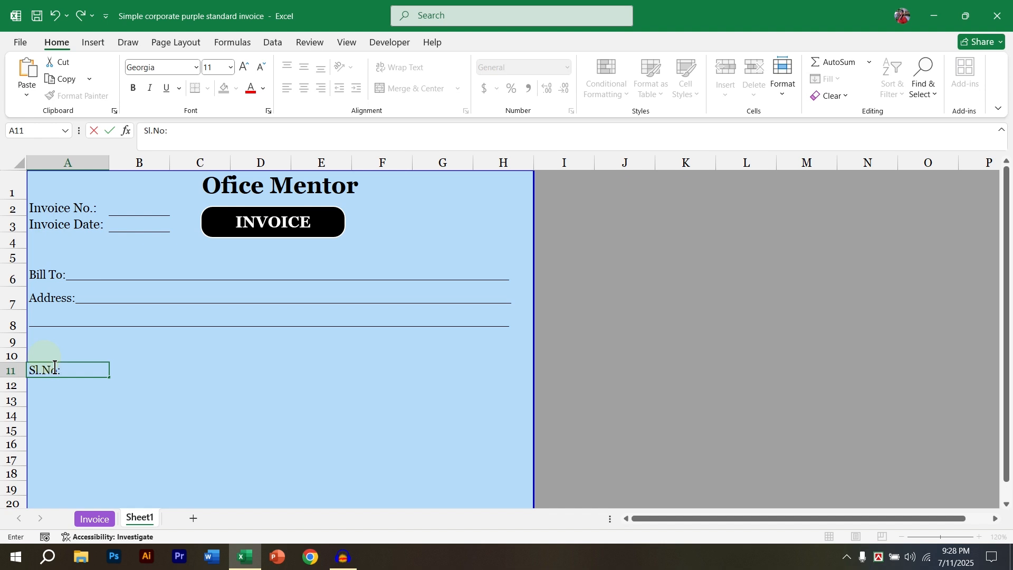
{"action": "key", "text": "Tab"}
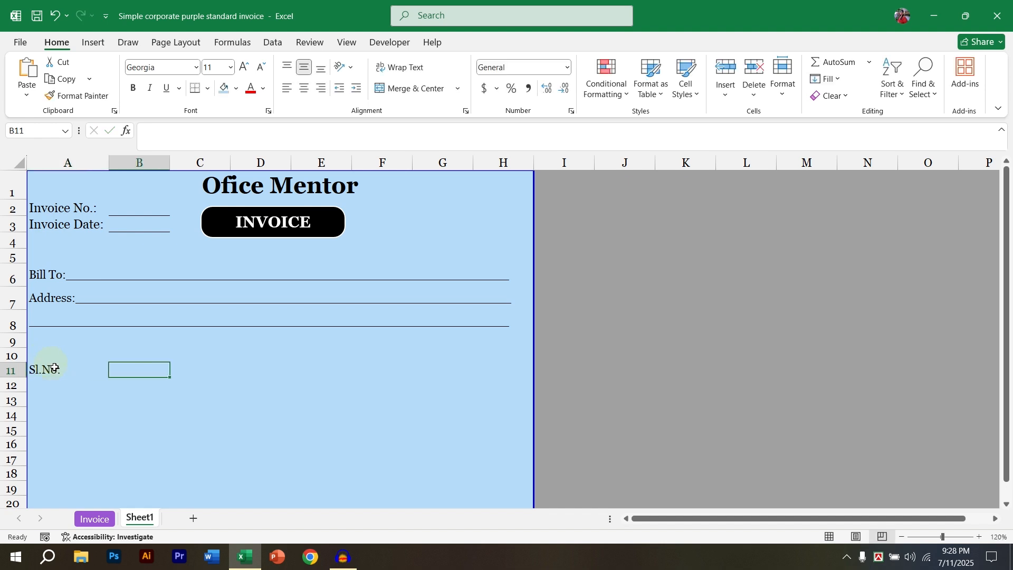
{"action": "type", "text": "Dis:"}
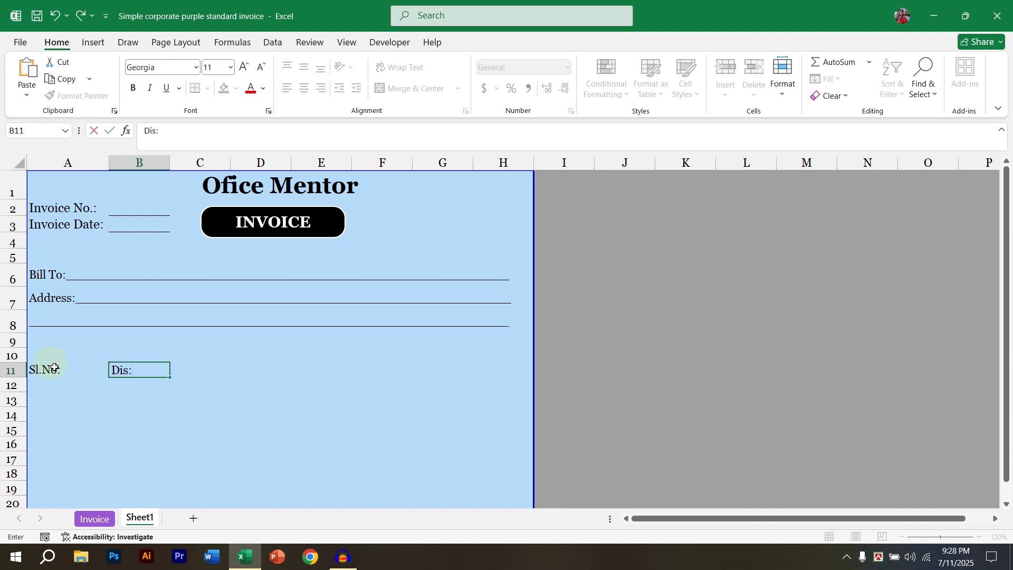
{"action": "key", "text": "Tab"}
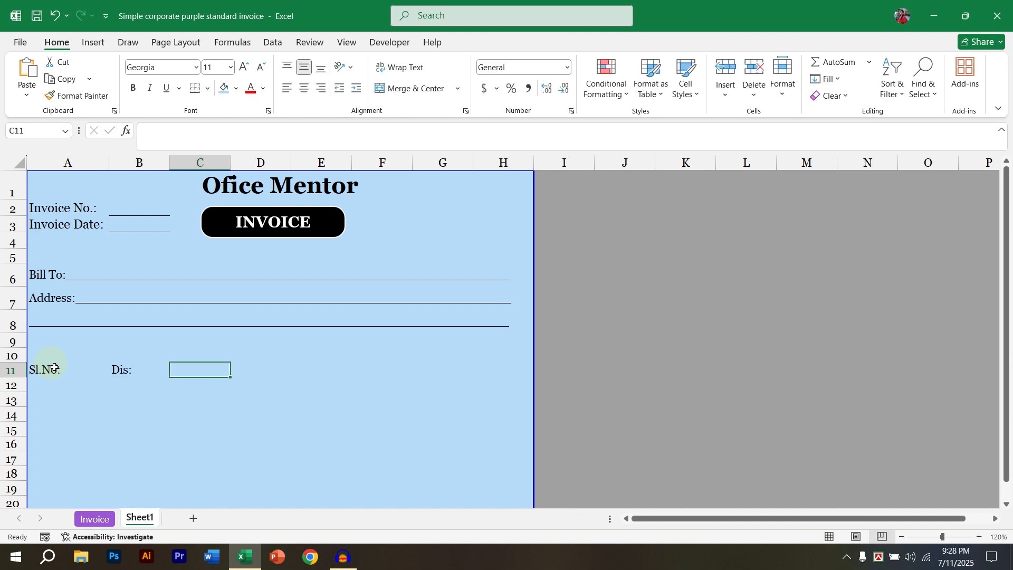
- Enter the item table headings "Total" in H11, "Unit Price" in G11 and "Unit" in F11
{"action": "key", "text": "Right"}
{"action": "key", "text": "Right"}
{"action": "key", "text": "Right"}
{"action": "key", "text": "Right"}
{"action": "key", "text": "Right"}
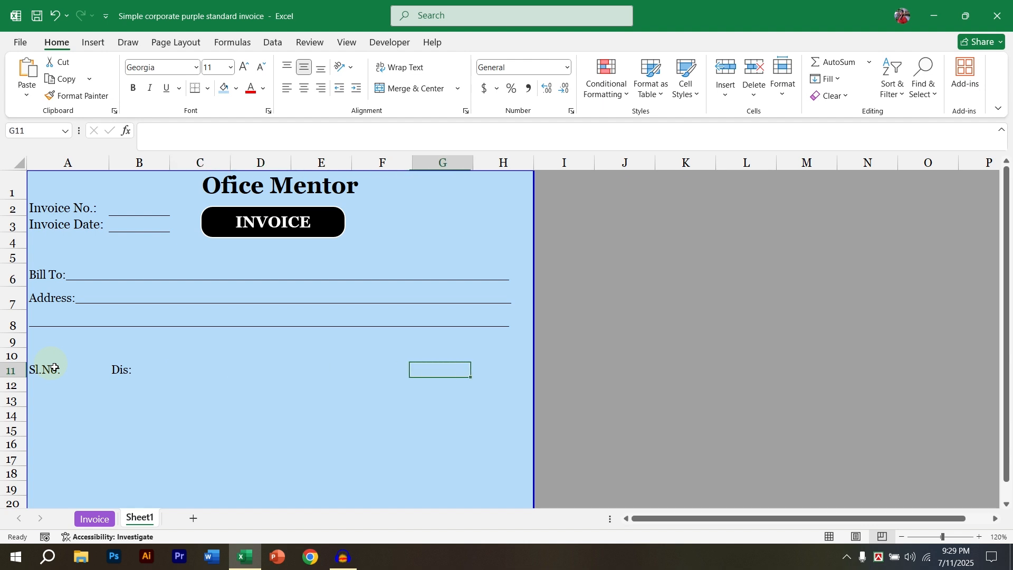
{"action": "key", "text": "Left"}
{"action": "key", "text": "Right"}
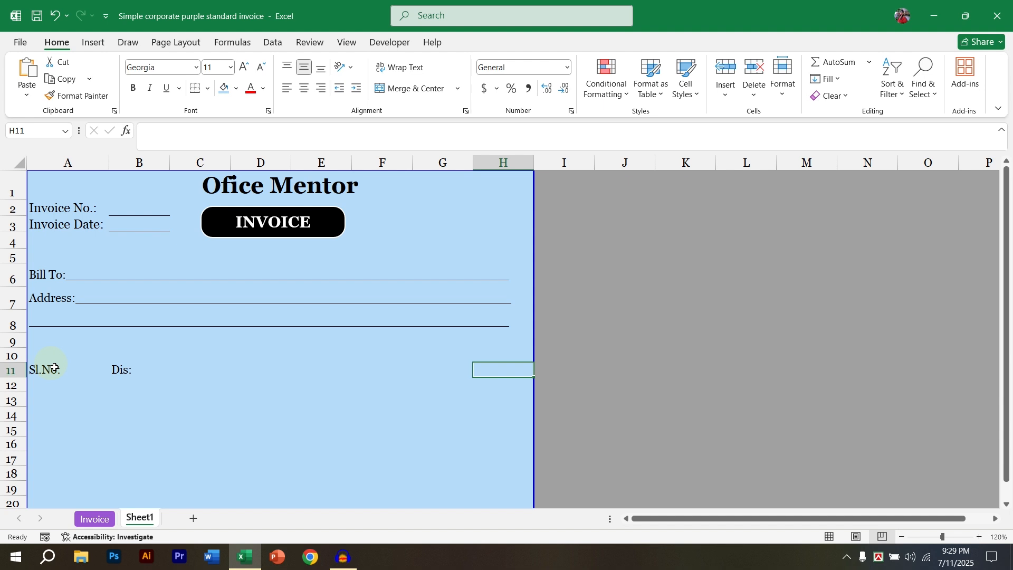
{"action": "type", "text": "Total"}
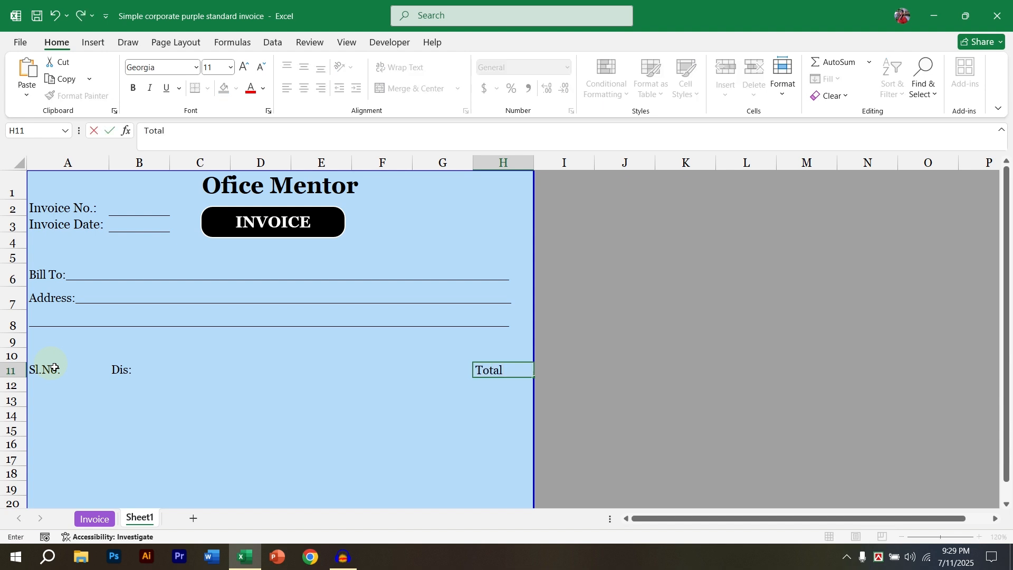
{"action": "key", "text": "Left"}
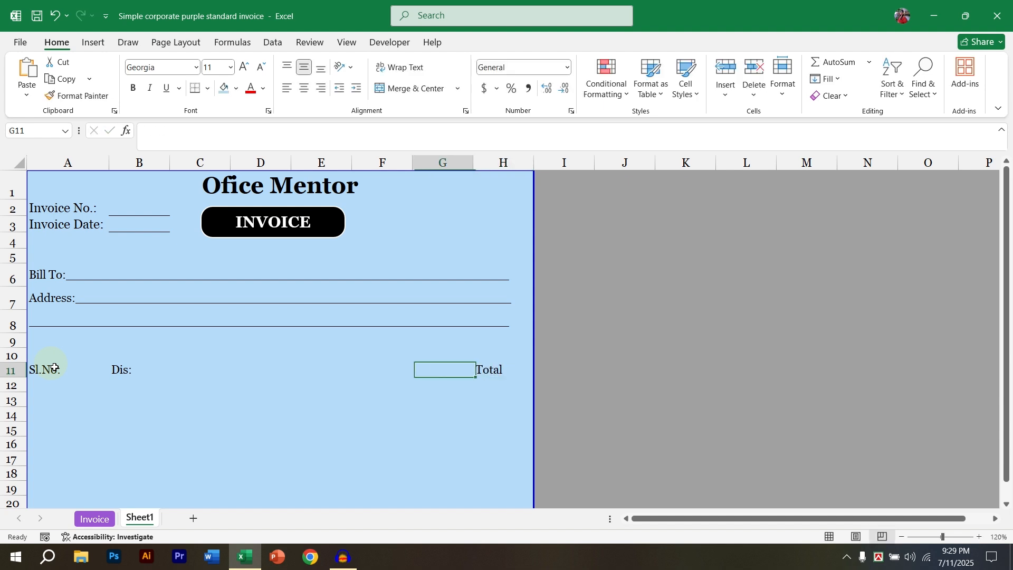
{"action": "type", "text": "Unit Price"}
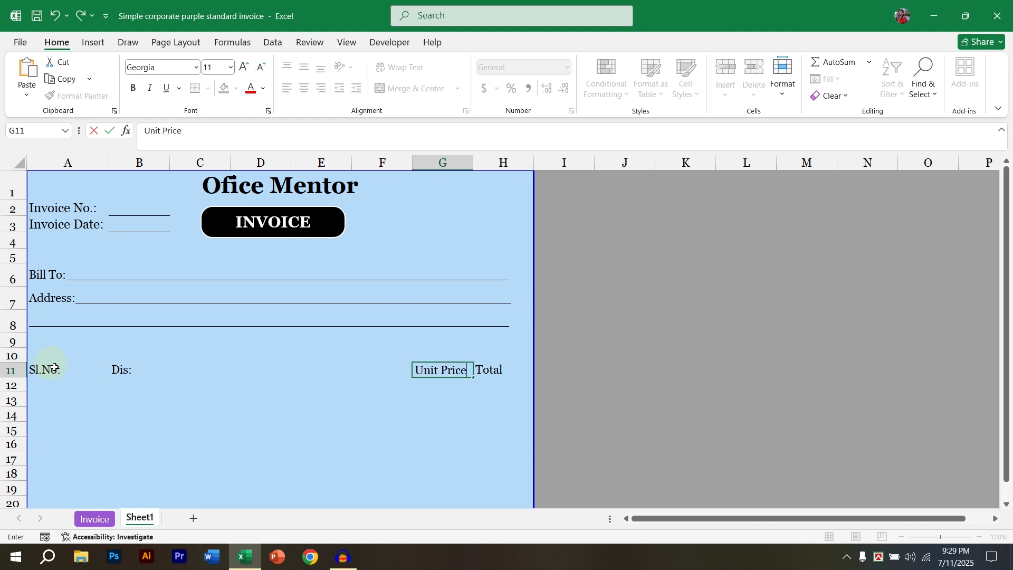
{"action": "key", "text": "Left"}
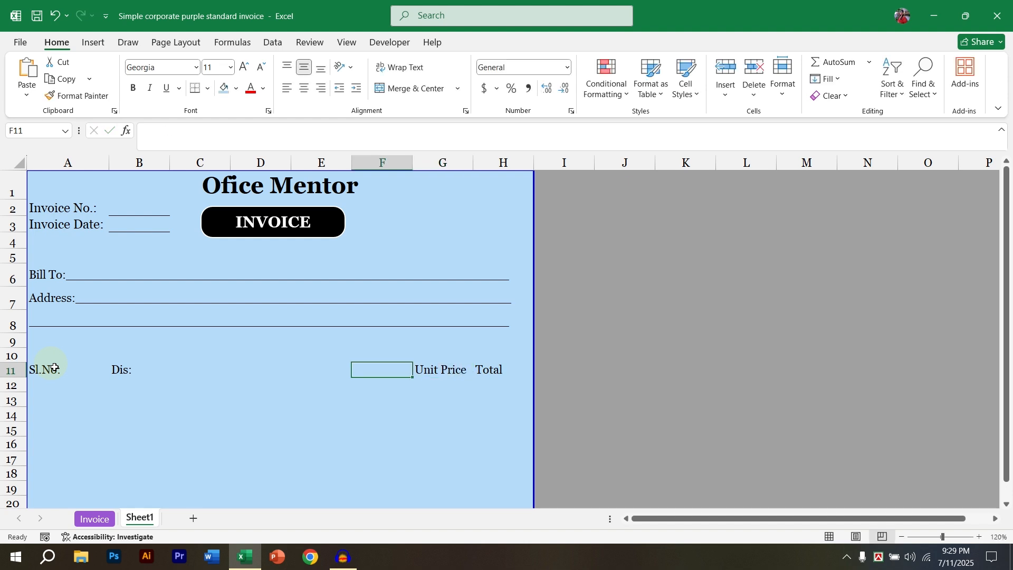
{"action": "type", "text": "Unit"}
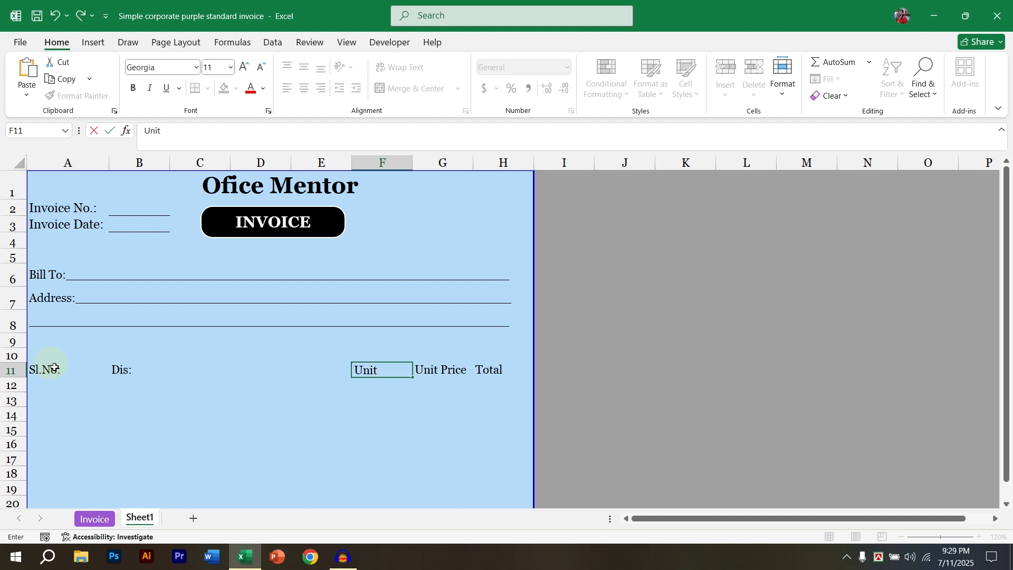
{"action": "key", "text": "Right"}
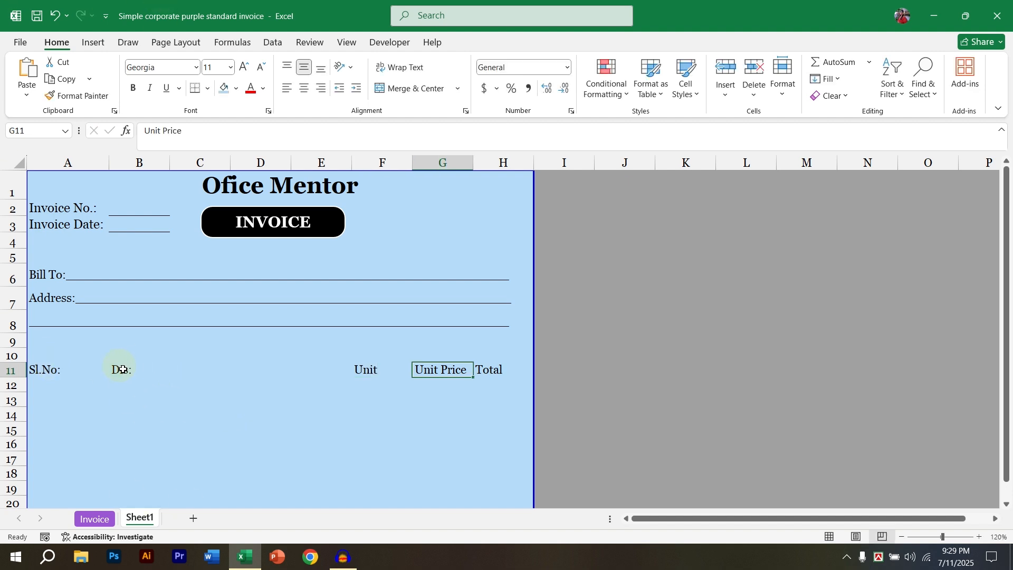
- Widen column G slightly to fit the Unit Price heading and narrow the Unit column F
{"action": "left_click", "coordinate": [488, 369]}
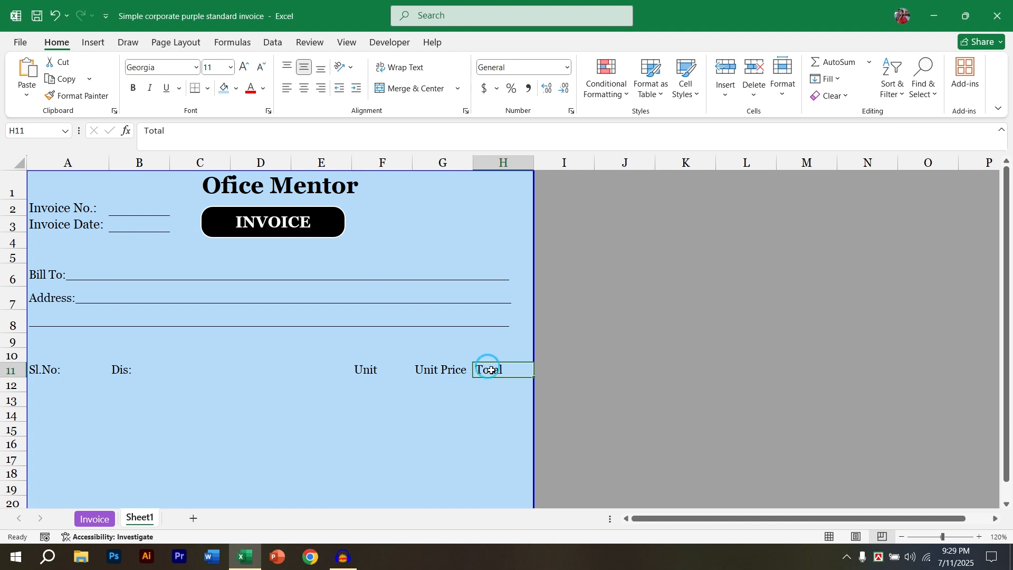
{"action": "left_click", "coordinate": [439, 371]}
{"action": "left_click_drag", "start_coordinate": [472, 165], "coordinate": [546, 164]}
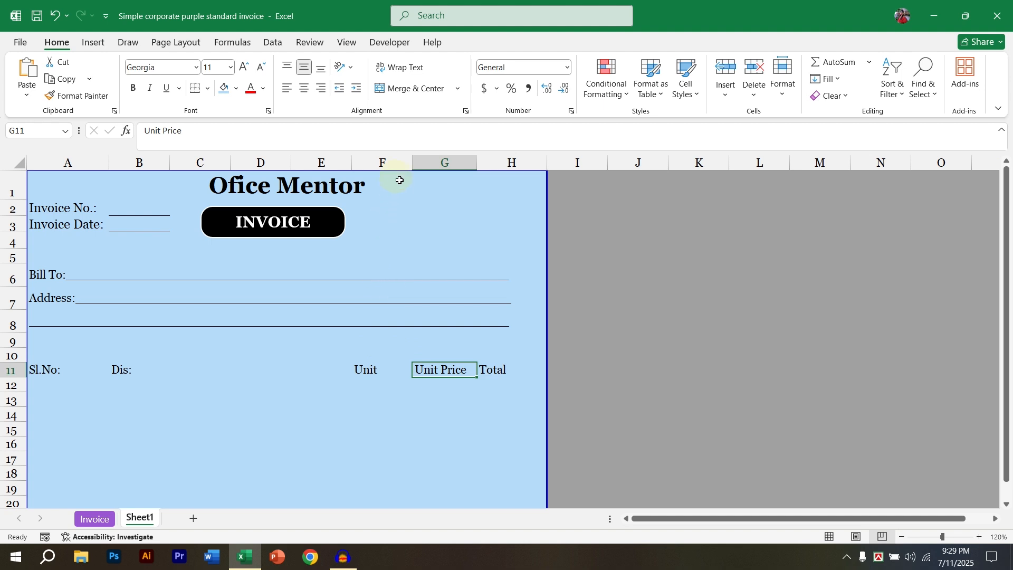
{"action": "left_click_drag", "start_coordinate": [412, 165], "coordinate": [389, 165]}
- Merge and center the "Dis:" heading across B11:E11 and apply all borders to the table range A11:H40
{"action": "left_click_drag", "start_coordinate": [125, 369], "coordinate": [297, 371]}
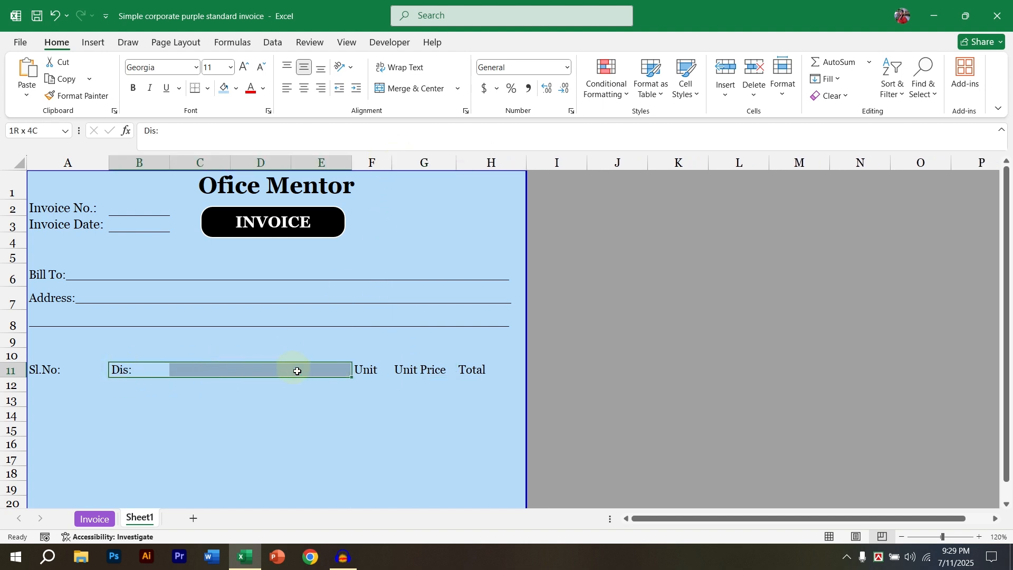
{"action": "left_click", "coordinate": [388, 88]}
{"action": "left_click_drag", "start_coordinate": [47, 369], "coordinate": [452, 443]}
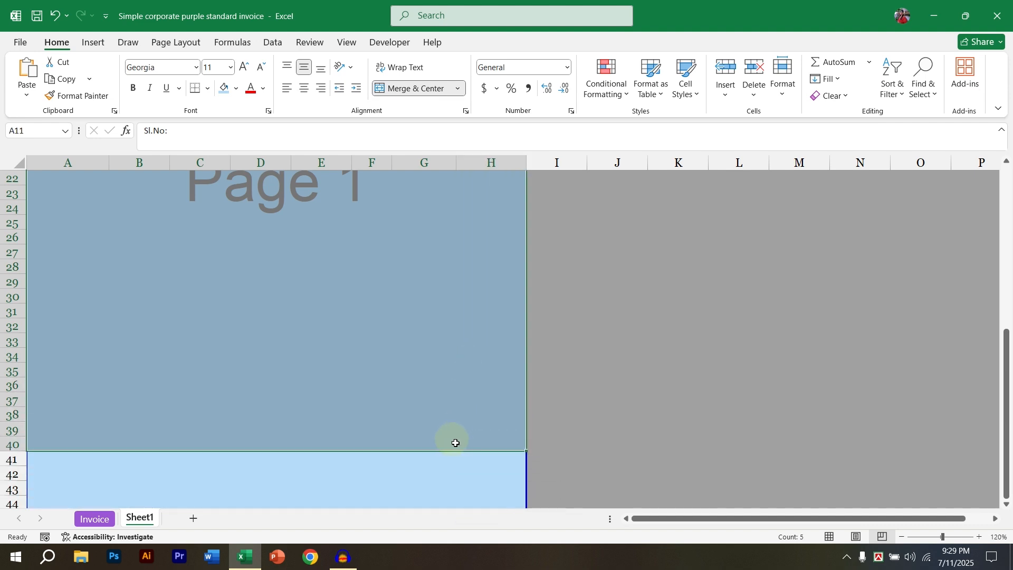
{"action": "left_click", "coordinate": [208, 90]}
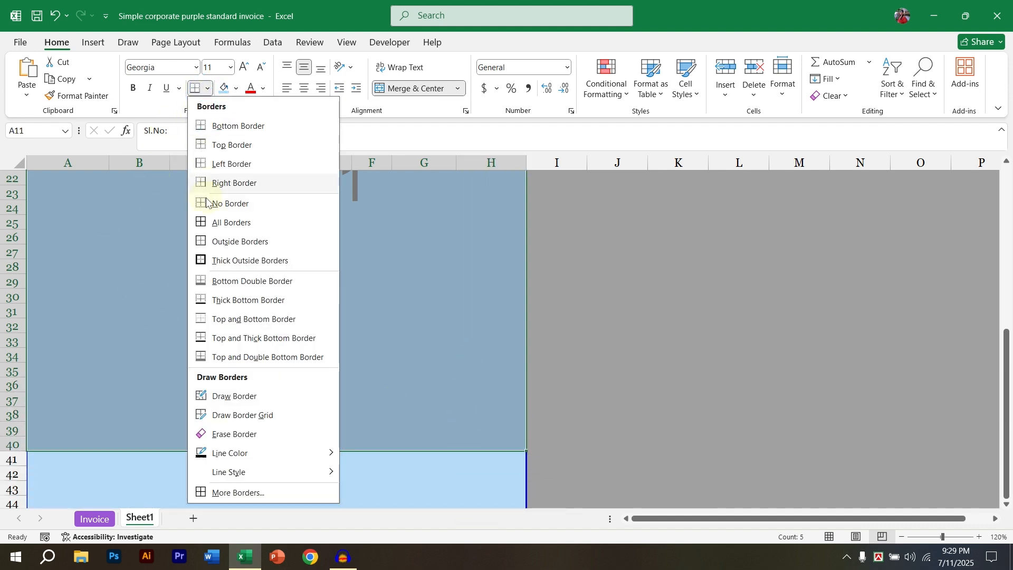
{"action": "left_click", "coordinate": [208, 222]}
- Merge and center columns B to E separately in each of rows 12 to 15
{"action": "scroll", "coordinate": [210, 316], "scroll_direction": "up", "scroll_amount": 6}
{"action": "scroll", "coordinate": [196, 328], "scroll_direction": "down", "scroll_amount": 1}
{"action": "left_click_drag", "start_coordinate": [151, 271], "coordinate": [317, 283]}
{"action": "left_click_drag", "start_coordinate": [135, 295], "coordinate": [307, 291]}
{"action": "left_click_drag", "start_coordinate": [161, 311], "coordinate": [316, 313]}
{"action": "left_click", "coordinate": [402, 99]}
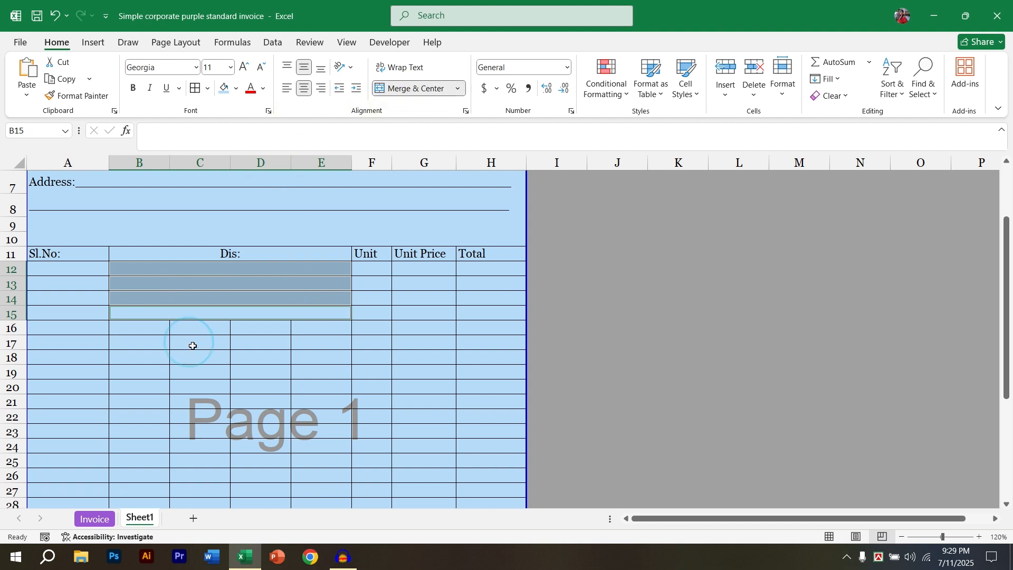
- Merge and center columns B to E separately in each of rows 16 to 20
{"action": "left_click_drag", "start_coordinate": [134, 327], "coordinate": [316, 327]}
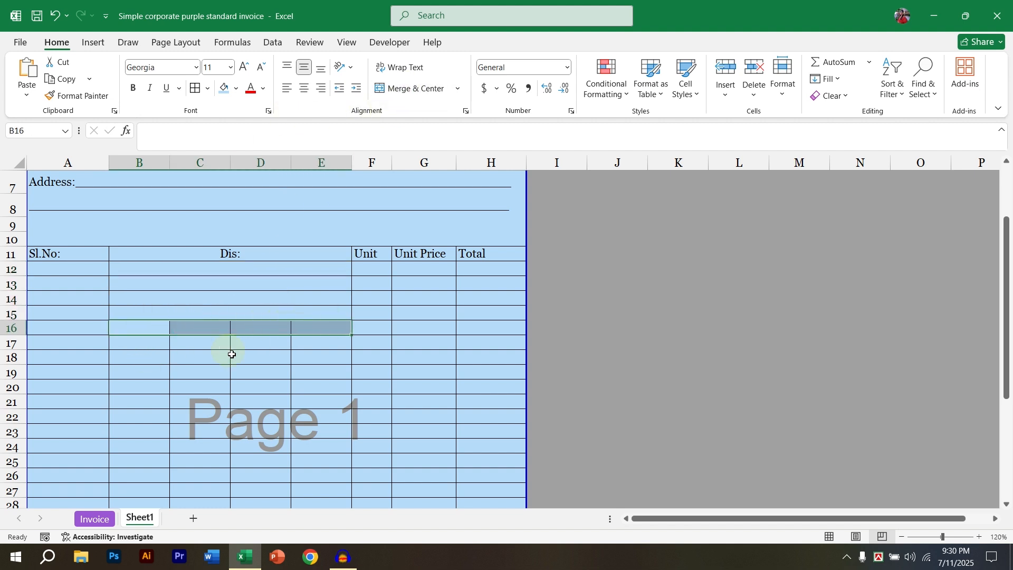
{"action": "left_click_drag", "start_coordinate": [140, 342], "coordinate": [319, 342]}
{"action": "left_click", "coordinate": [397, 89]}
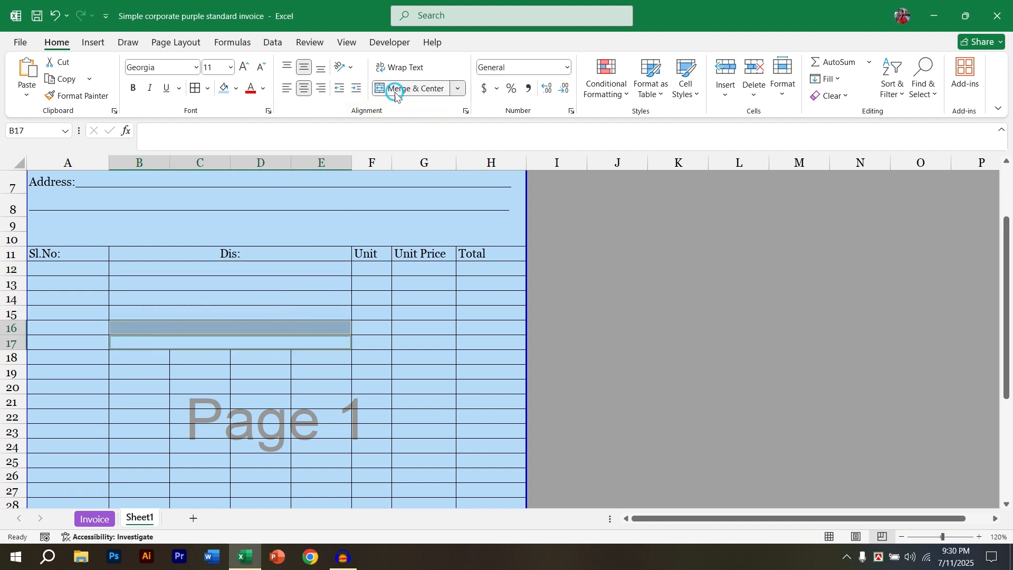
{"action": "left_click_drag", "start_coordinate": [144, 354], "coordinate": [296, 359]}
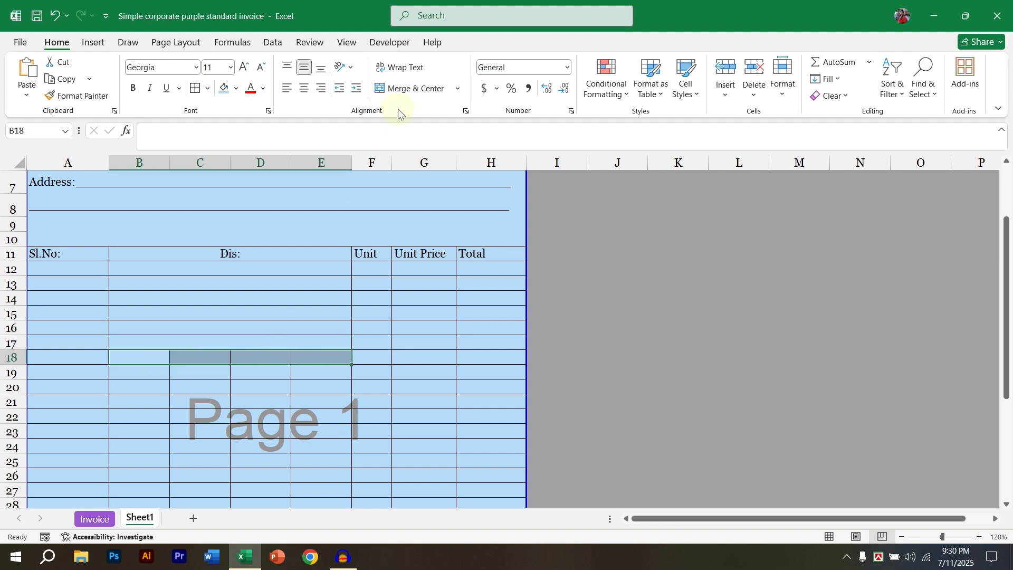
{"action": "left_click", "coordinate": [406, 89]}
{"action": "left_click_drag", "start_coordinate": [143, 373], "coordinate": [319, 371]}
{"action": "left_click", "coordinate": [406, 89]}
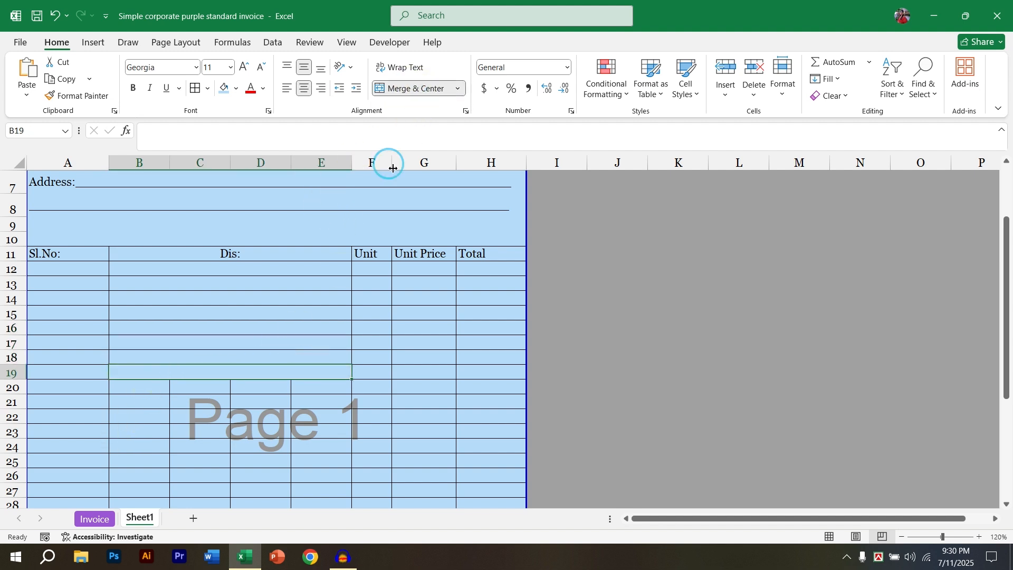
{"action": "left_click_drag", "start_coordinate": [163, 386], "coordinate": [329, 384]}
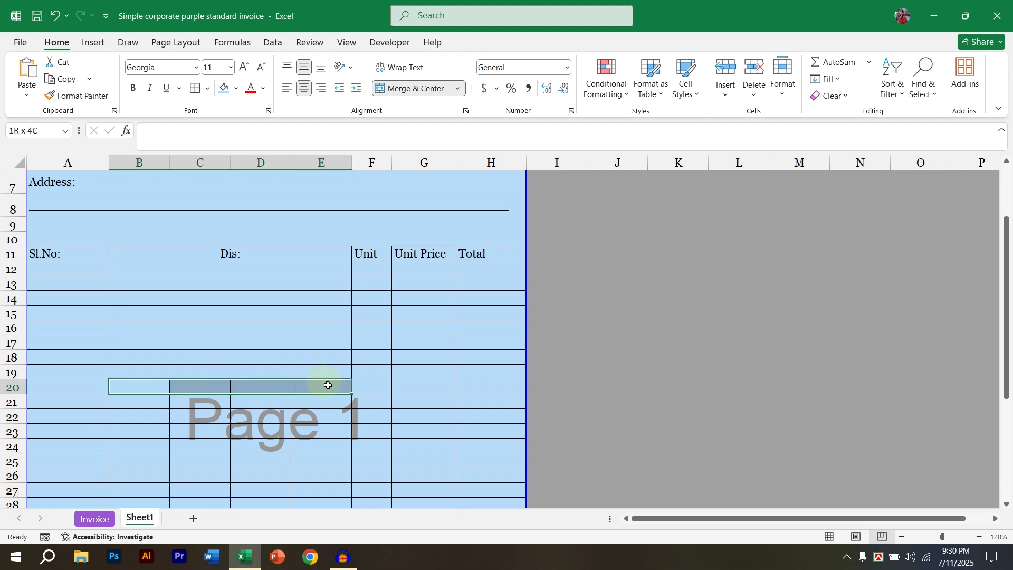
{"action": "left_click", "coordinate": [406, 89]}
- Merge and center columns B to E separately in each of rows 21 to 27
{"action": "left_click_drag", "start_coordinate": [139, 404], "coordinate": [346, 401]}
{"action": "left_click_drag", "start_coordinate": [143, 424], "coordinate": [338, 417]}
{"action": "left_click_drag", "start_coordinate": [149, 430], "coordinate": [305, 430]}
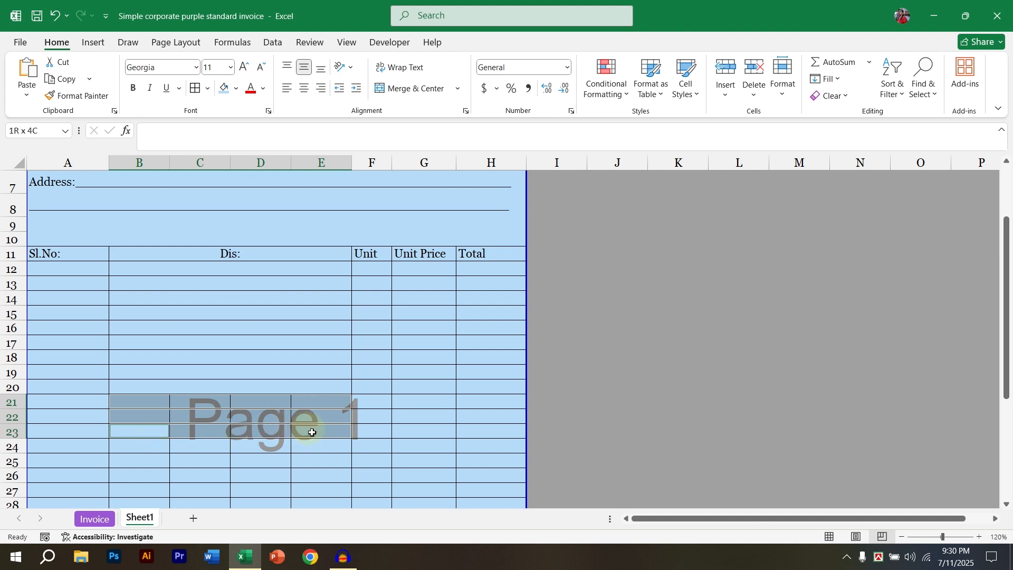
{"action": "left_click_drag", "start_coordinate": [140, 448], "coordinate": [305, 444]}
{"action": "left_click_drag", "start_coordinate": [143, 464], "coordinate": [296, 459]}
{"action": "left_click_drag", "start_coordinate": [120, 474], "coordinate": [294, 475]}
{"action": "left_click_drag", "start_coordinate": [144, 492], "coordinate": [308, 486]}
{"action": "left_click", "coordinate": [417, 90]}
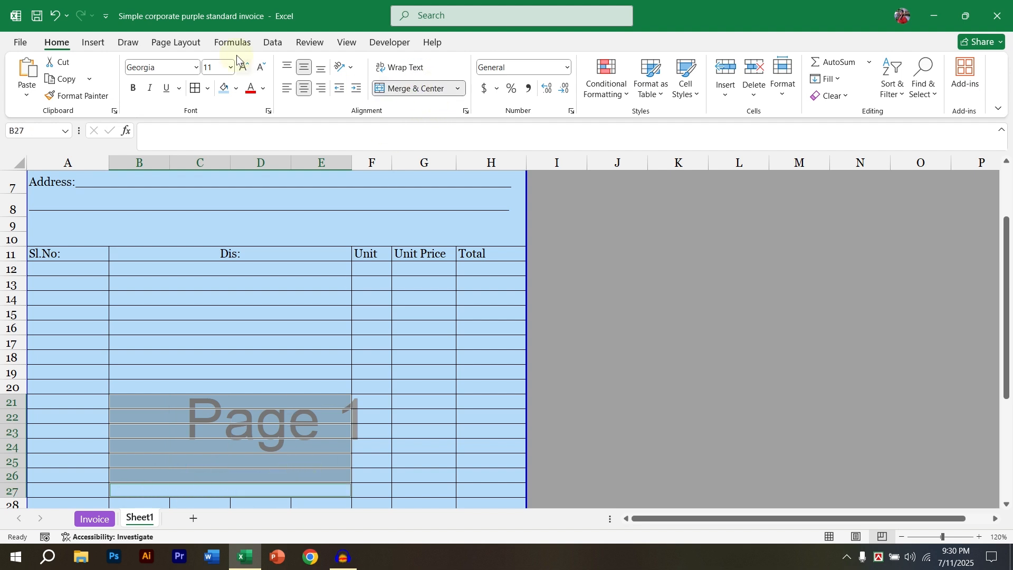
- Delete the surplus rows 28 to 40 so the item table ends at row 27
{"action": "left_click", "coordinate": [238, 359]}
{"action": "scroll", "coordinate": [125, 417], "scroll_direction": "down", "scroll_amount": 4}
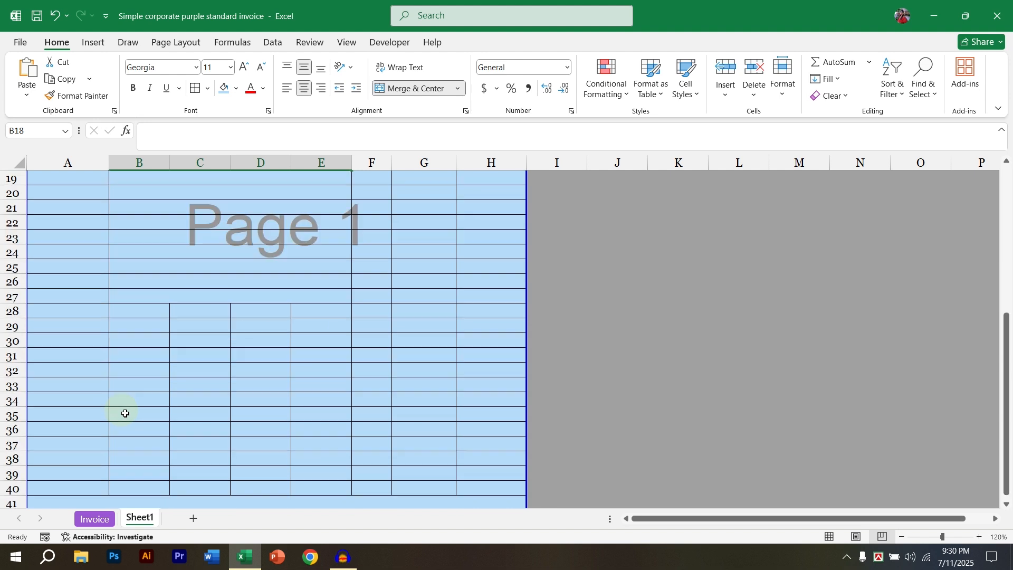
{"action": "left_click_drag", "start_coordinate": [8, 312], "coordinate": [3, 489]}
{"action": "left_click", "coordinate": [417, 90]}
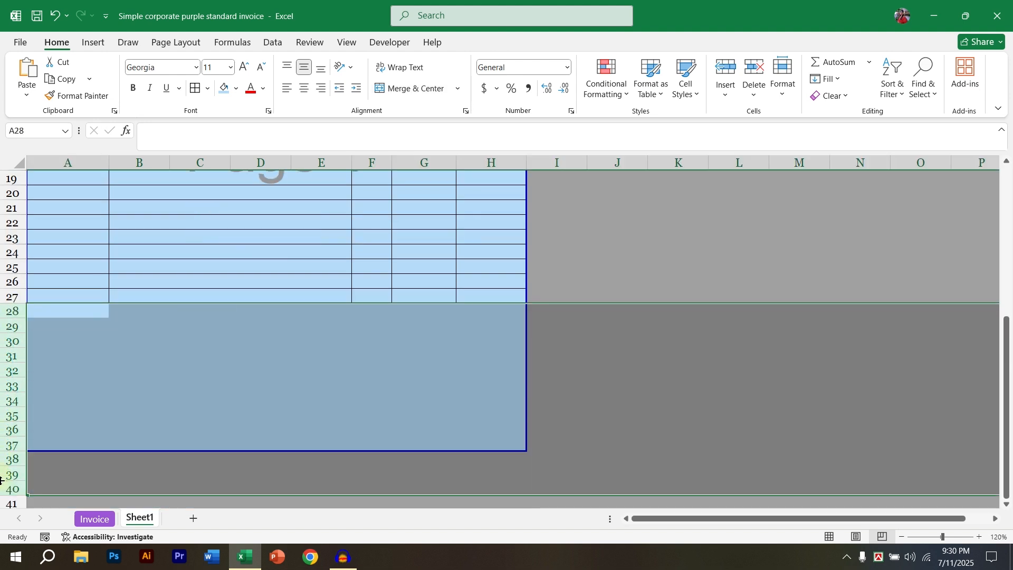
{"action": "left_click", "coordinate": [211, 327]}
- Center the item table headings in A11:H11 and make them bold
{"action": "scroll", "coordinate": [236, 348], "scroll_direction": "up", "scroll_amount": 6}
{"action": "scroll", "coordinate": [190, 310], "scroll_direction": "down", "scroll_amount": 4}
{"action": "scroll", "coordinate": [190, 310], "scroll_direction": "up", "scroll_amount": 3}
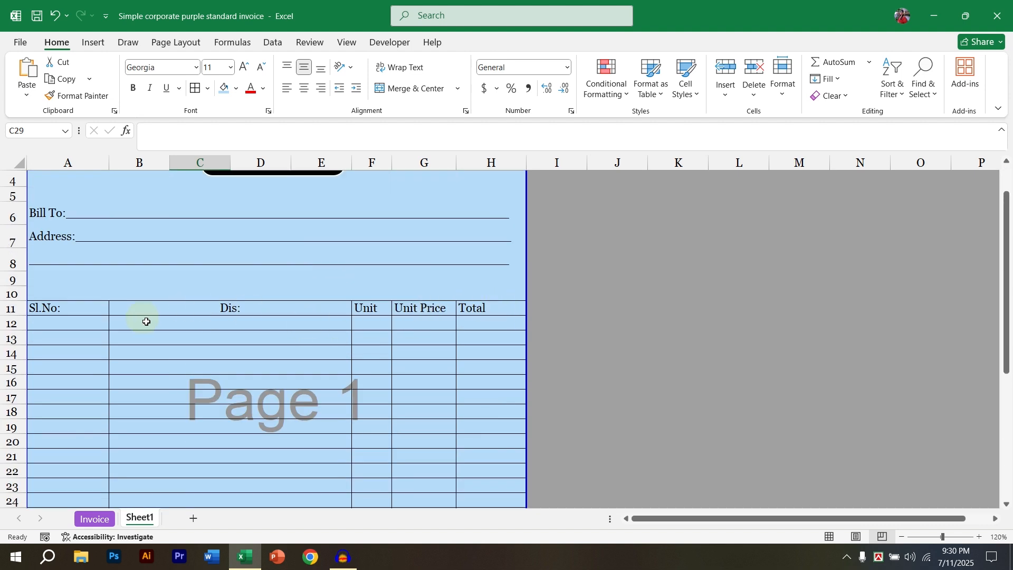
{"action": "left_click_drag", "start_coordinate": [95, 311], "coordinate": [458, 314]}
{"action": "left_click", "coordinate": [304, 88]}
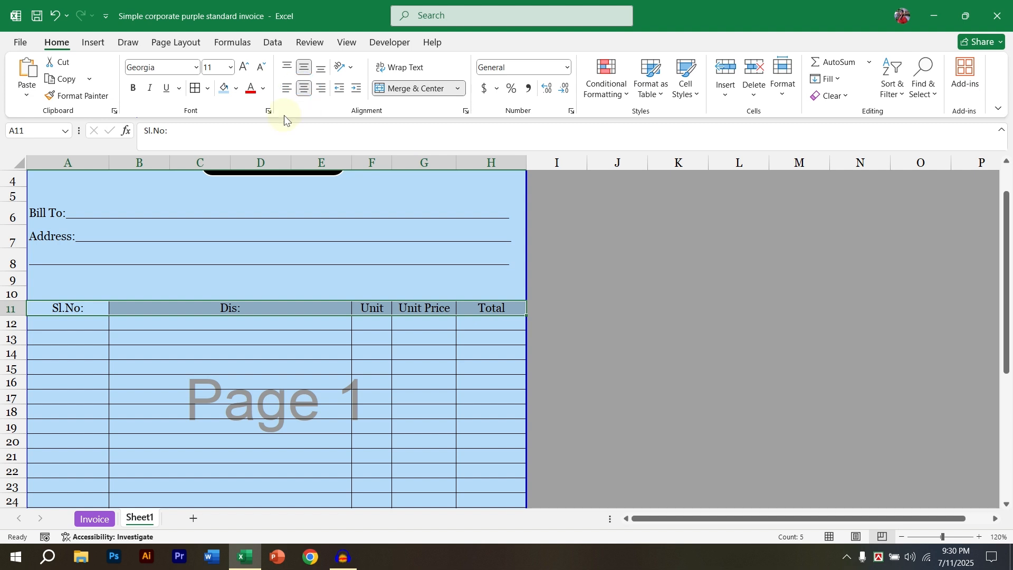
{"action": "left_click", "coordinate": [133, 91]}
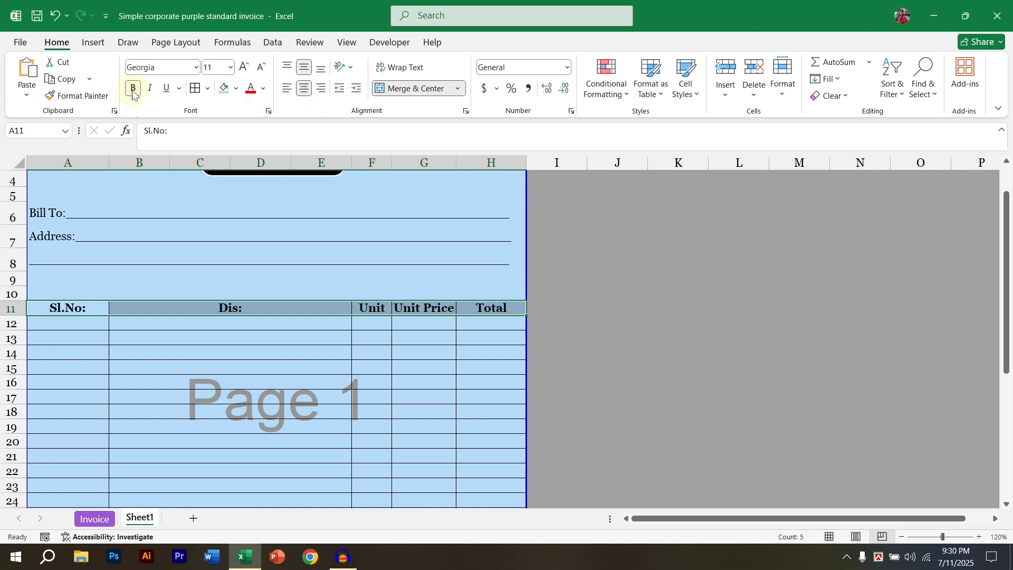
- Increase the height of rows 11 to 27 equally to give the item table roomier rows
{"action": "left_click", "coordinate": [251, 352]}
{"action": "scroll", "coordinate": [226, 333], "scroll_direction": "down", "scroll_amount": 1}
{"action": "scroll", "coordinate": [86, 326], "scroll_direction": "up", "scroll_amount": 2}
{"action": "scroll", "coordinate": [31, 326], "scroll_direction": "down", "scroll_amount": 2}
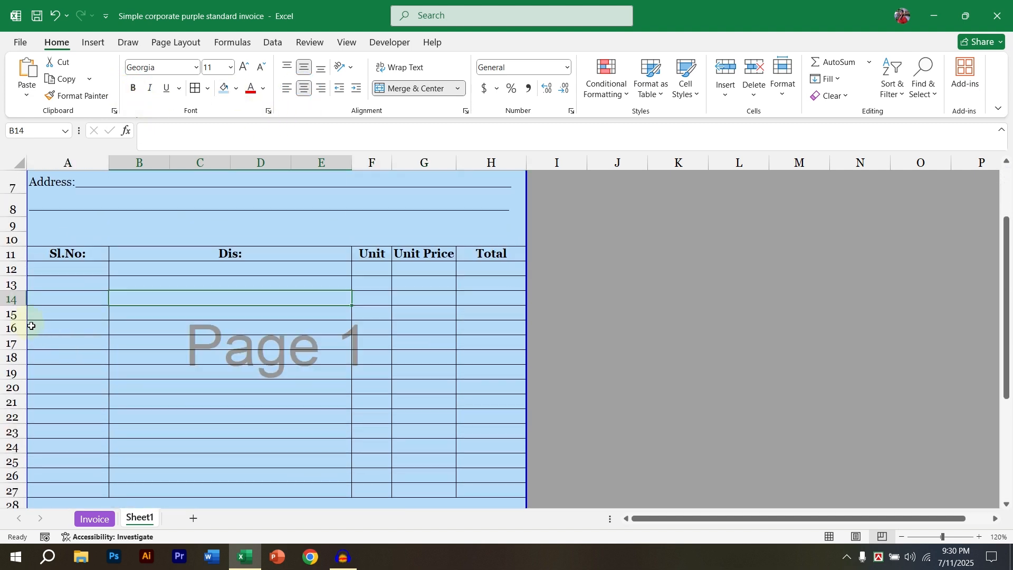
{"action": "left_click_drag", "start_coordinate": [12, 256], "coordinate": [14, 448]}
{"action": "left_click", "coordinate": [303, 302]}
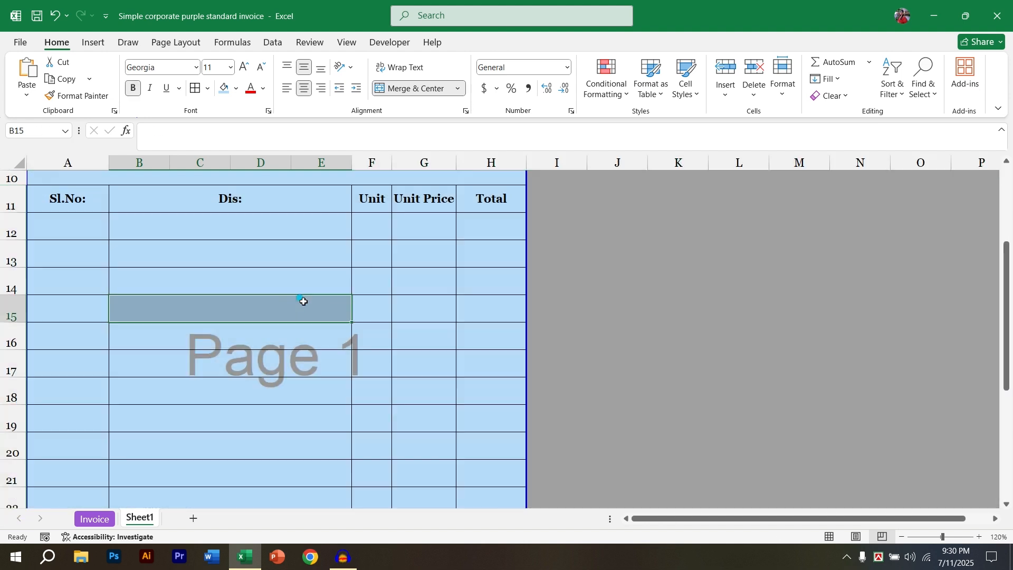
- Pull the lower print area boundary up to the end of row 32 so the invoice fits on one page
{"action": "scroll", "coordinate": [461, 233], "scroll_direction": "down", "scroll_amount": 4}
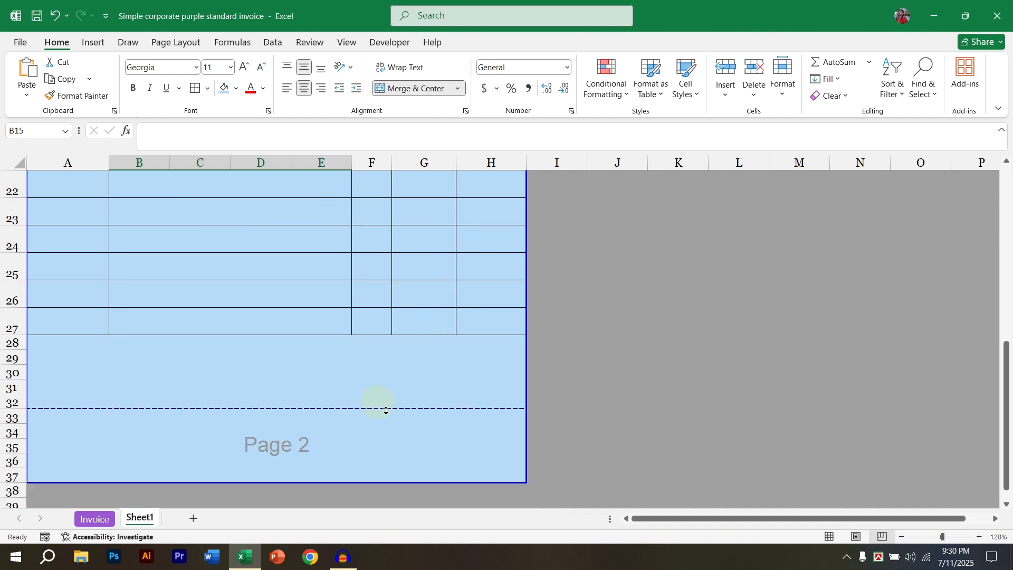
{"action": "left_click_drag", "start_coordinate": [329, 481], "coordinate": [327, 407]}
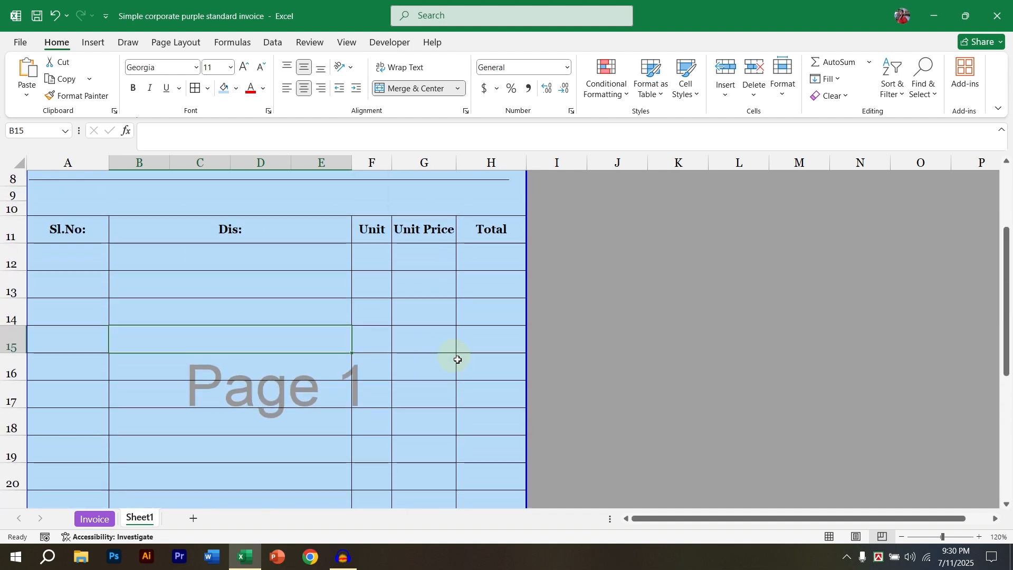
{"action": "scroll", "coordinate": [457, 357], "scroll_direction": "down", "scroll_amount": 4}
{"action": "scroll", "coordinate": [491, 398], "scroll_direction": "down", "scroll_amount": 1}
{"action": "scroll", "coordinate": [475, 402], "scroll_direction": "up", "scroll_amount": 2}
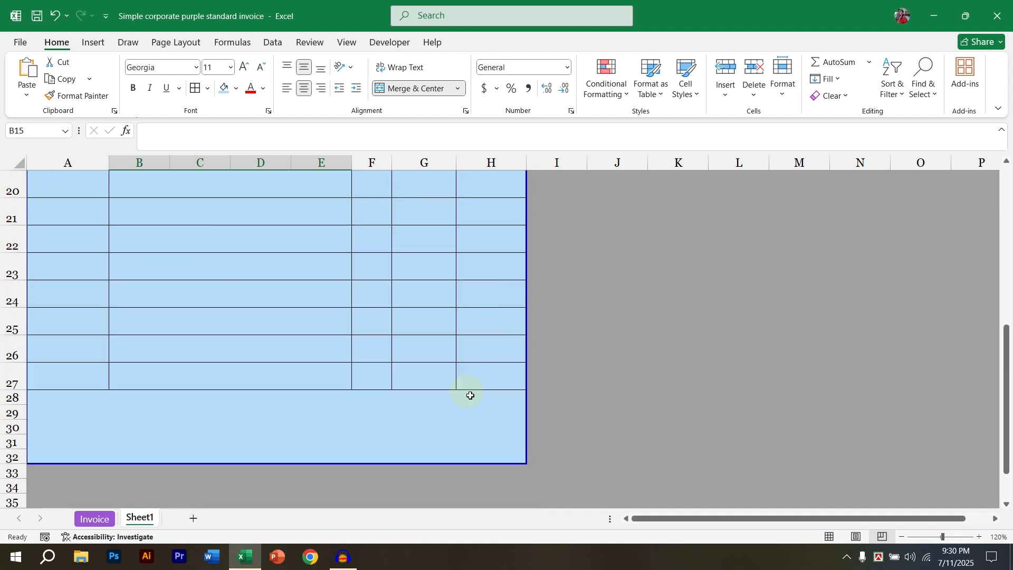
- Label G28 "Total:" and enter =SUBTOTAL(9,H12:H27) in H28 to sum the item totals
{"action": "left_click", "coordinate": [403, 398]}
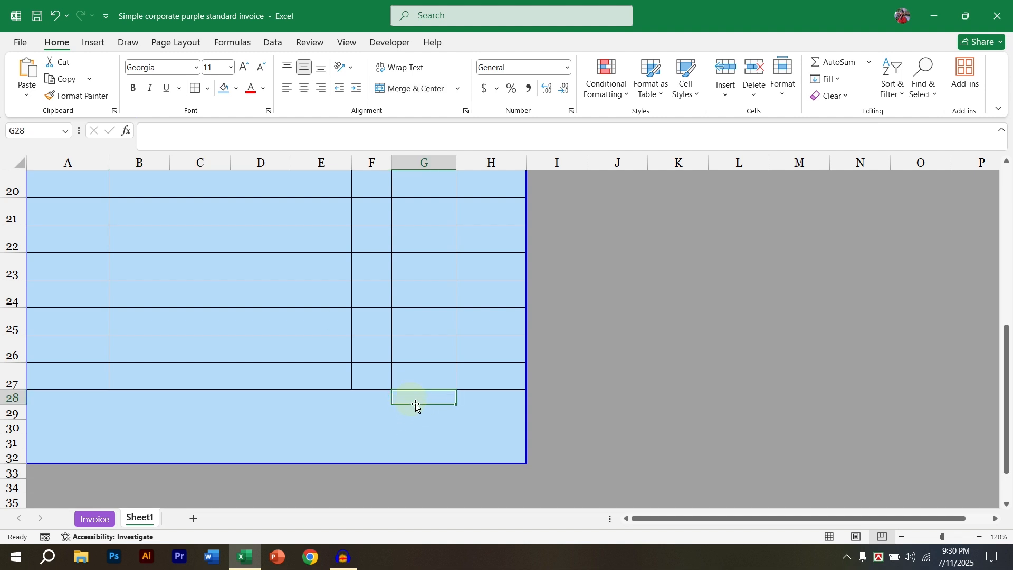
{"action": "type", "text": "Total:"}
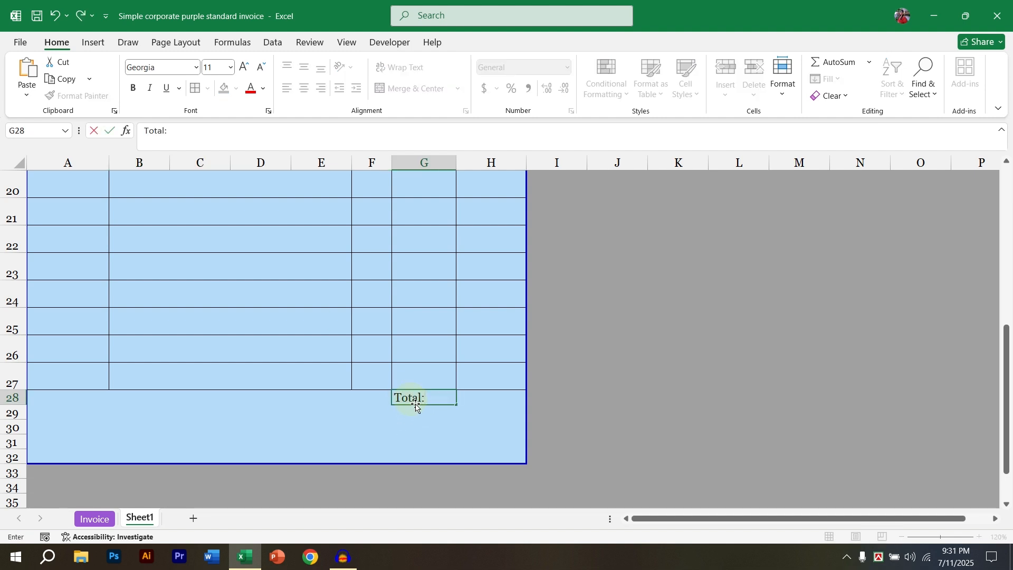
{"action": "key", "text": "Tab"}
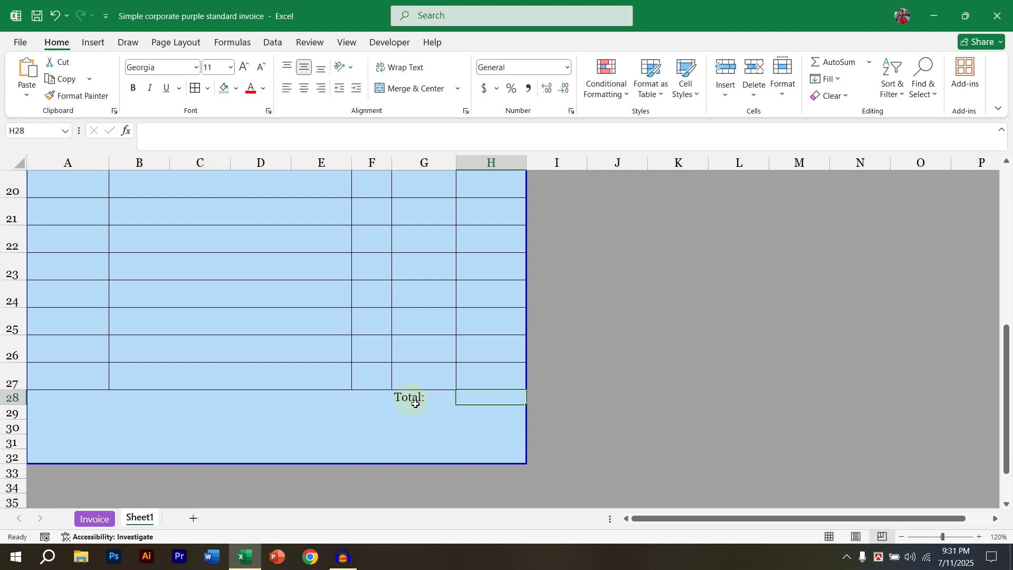
{"action": "type", "text": "=su"}
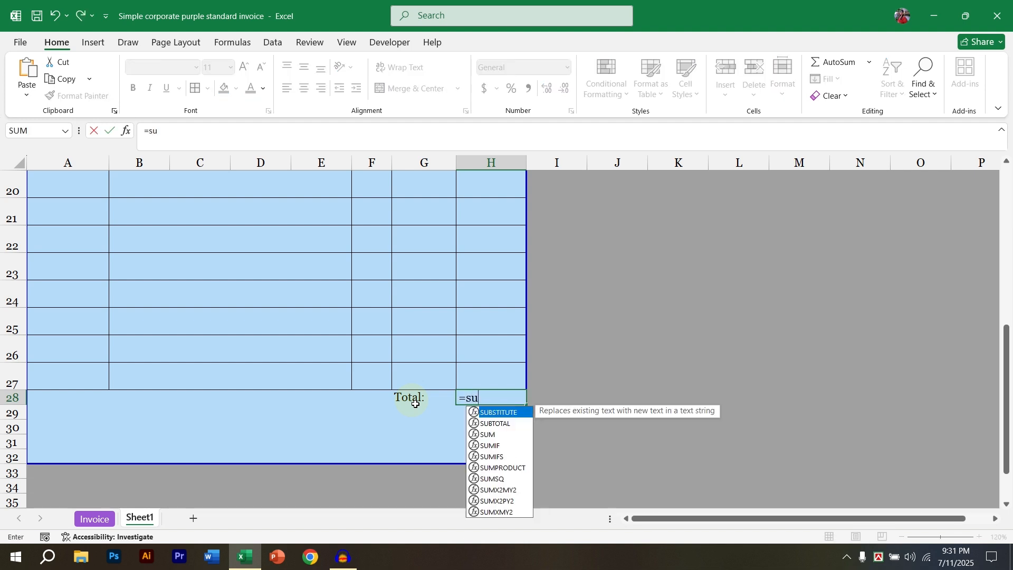
{"action": "type", "text": "btotal(9,"}
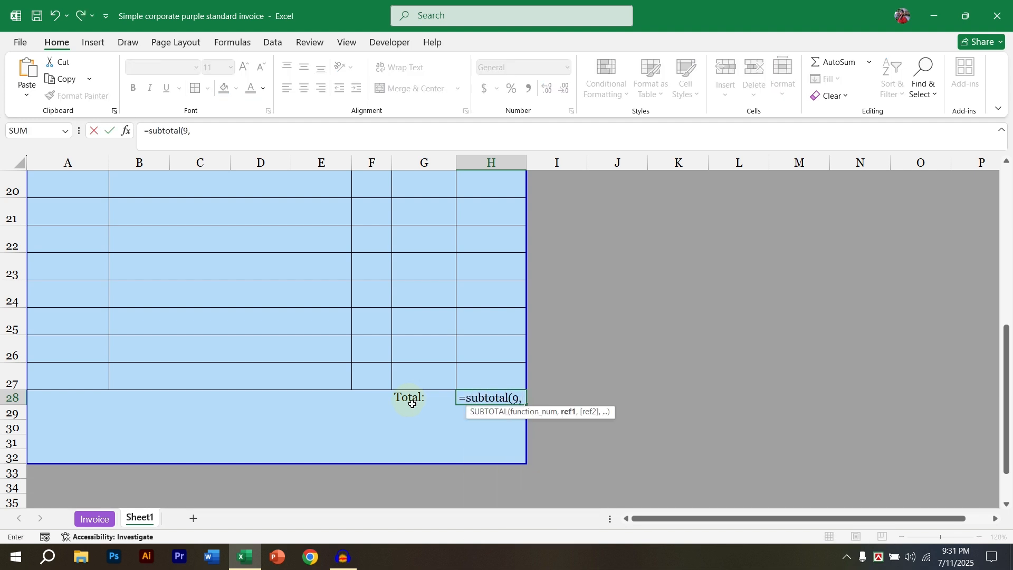
{"action": "scroll", "coordinate": [457, 357], "scroll_direction": "up", "scroll_amount": 4}
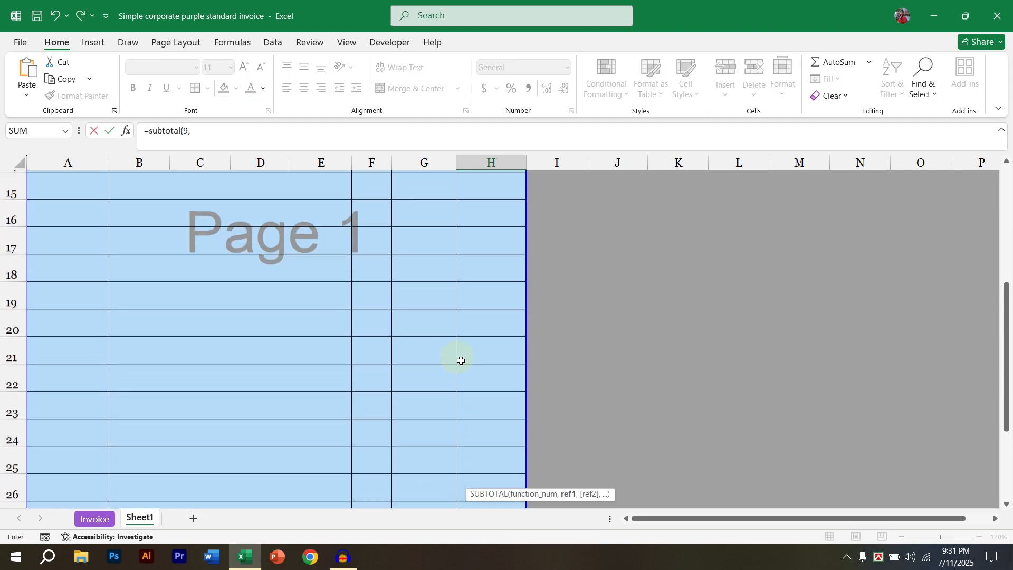
{"action": "left_click_drag", "start_coordinate": [486, 263], "coordinate": [486, 403]}
{"action": "key", "text": "Return"}
- Center the total in H28 and give it the Accounting format with the ৳ Bangla (Bangladesh) currency symbol
{"action": "left_click", "coordinate": [502, 427]}
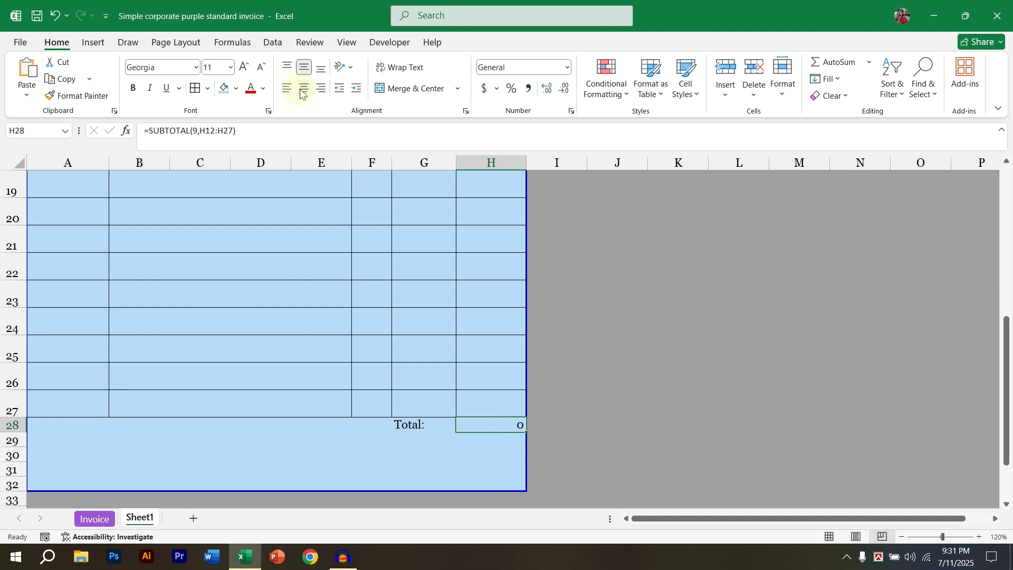
{"action": "left_click", "coordinate": [498, 89]}
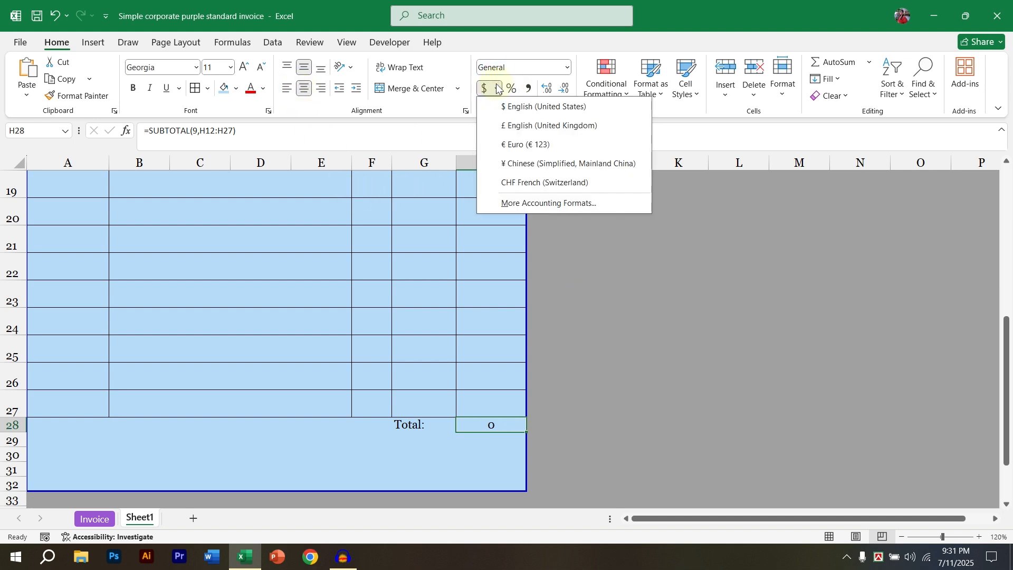
{"action": "left_click", "coordinate": [522, 202]}
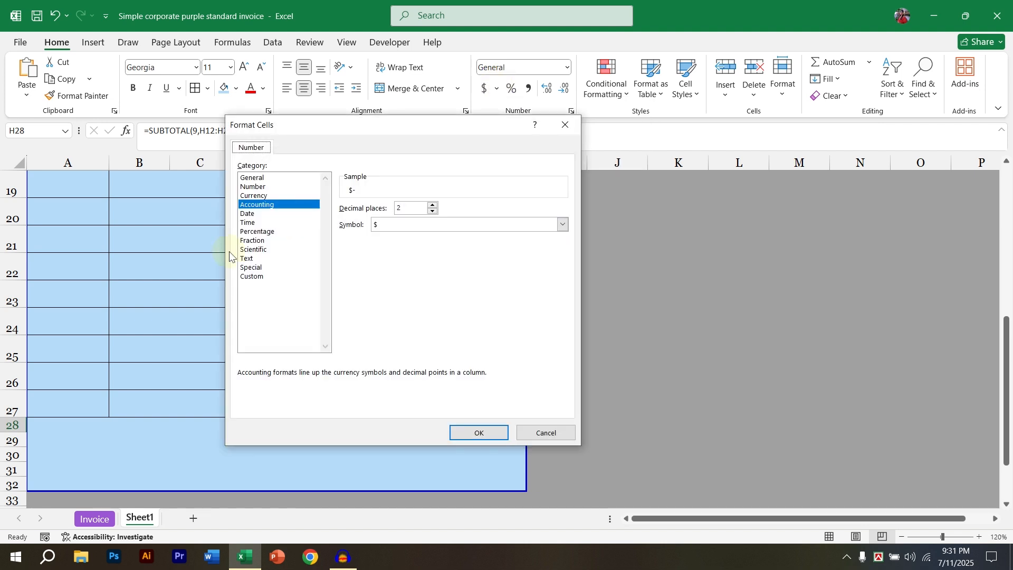
{"action": "left_click", "coordinate": [524, 224]}
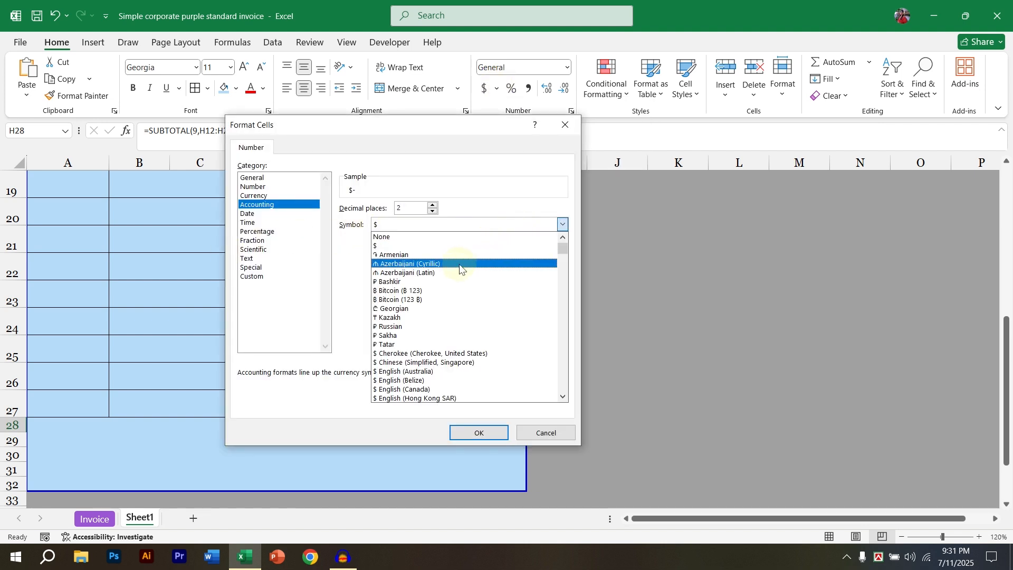
{"action": "scroll", "coordinate": [423, 369], "scroll_direction": "down", "scroll_amount": 3}
{"action": "scroll", "coordinate": [422, 369], "scroll_direction": "down", "scroll_amount": 20}
{"action": "scroll", "coordinate": [425, 372], "scroll_direction": "down", "scroll_amount": 15}
{"action": "scroll", "coordinate": [424, 372], "scroll_direction": "down", "scroll_amount": 10}
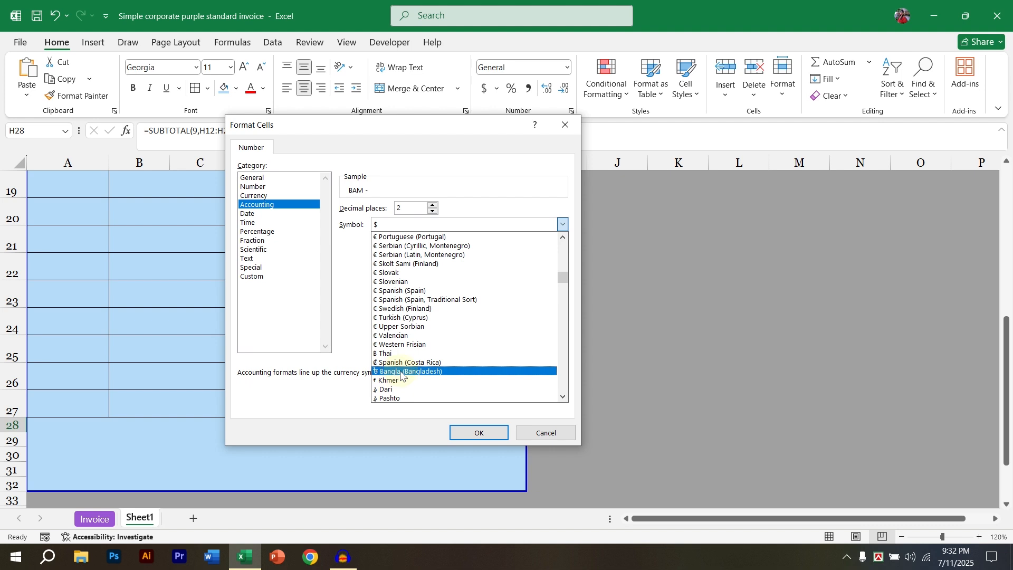
{"action": "left_click", "coordinate": [402, 371]}
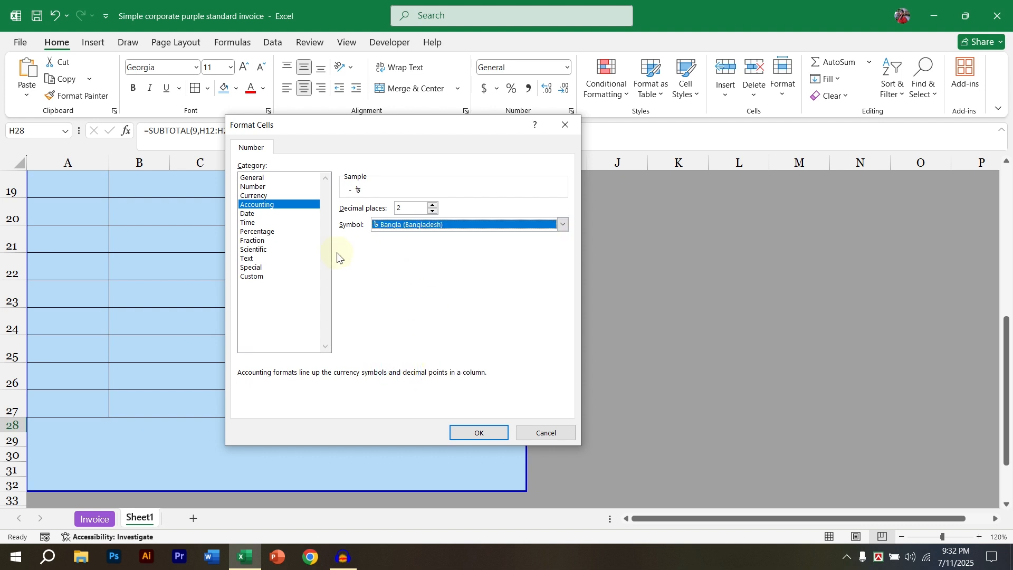
{"action": "left_click", "coordinate": [470, 428]}
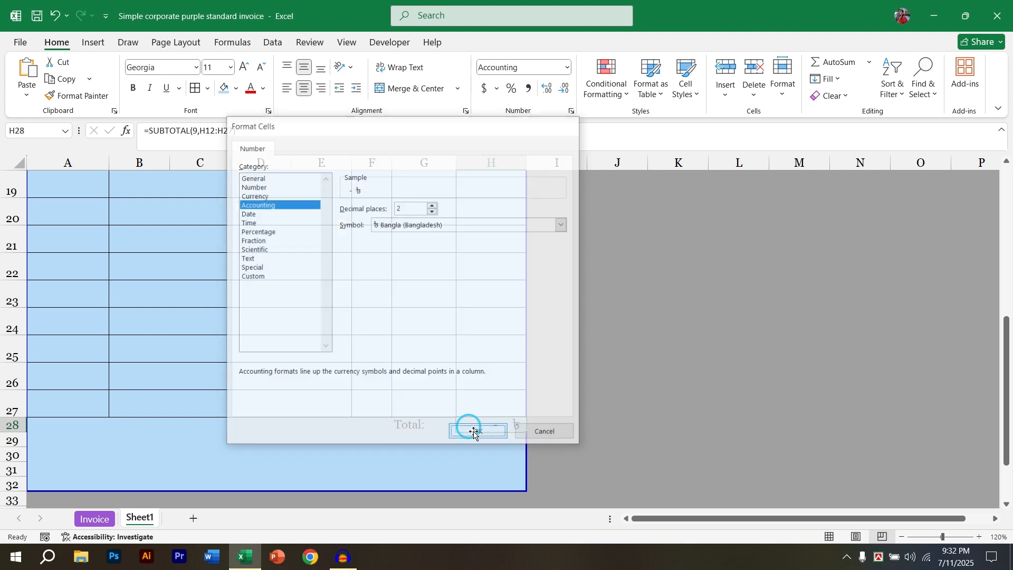
- Test the total formula with a trial amount of 5 in H21 and clear that amount again
{"action": "left_click", "coordinate": [493, 239]}
{"action": "type", "text": "5"}
{"action": "left_click", "coordinate": [501, 258]}
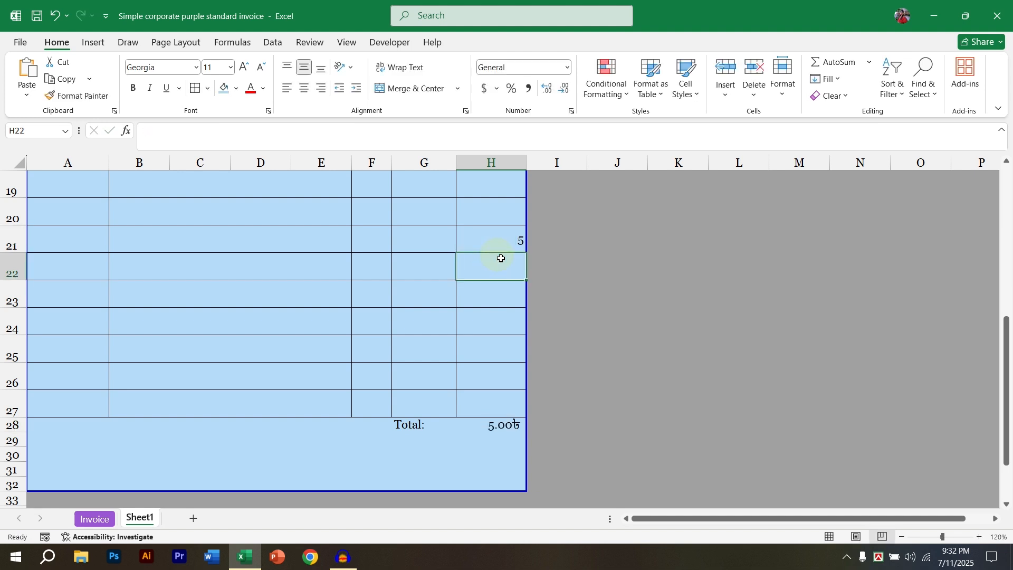
{"action": "left_click", "coordinate": [475, 237]}
{"action": "key", "text": "Delete"}
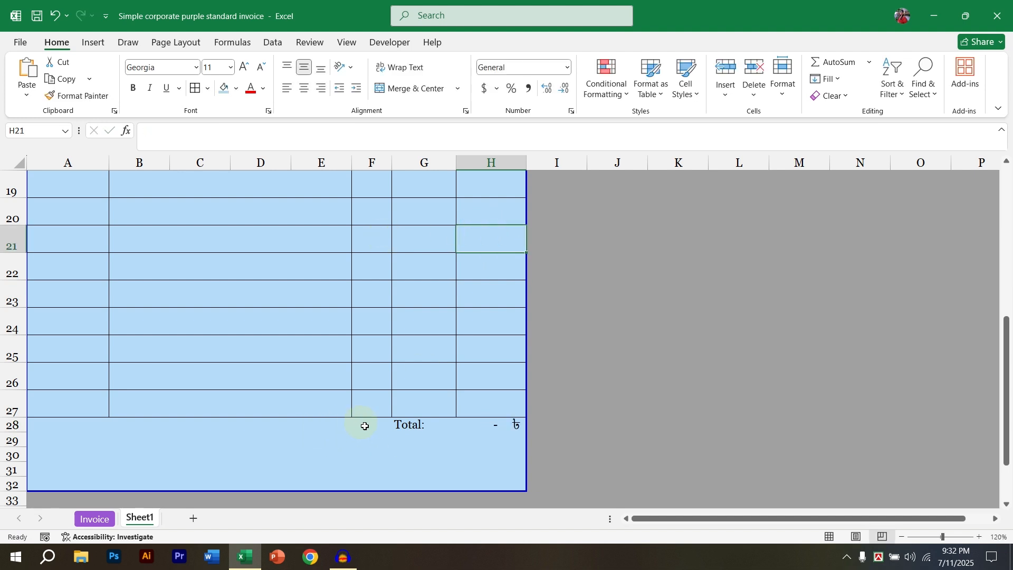
- Make the "Total:" label in G28 bold and right-aligned
{"action": "left_click", "coordinate": [404, 423]}
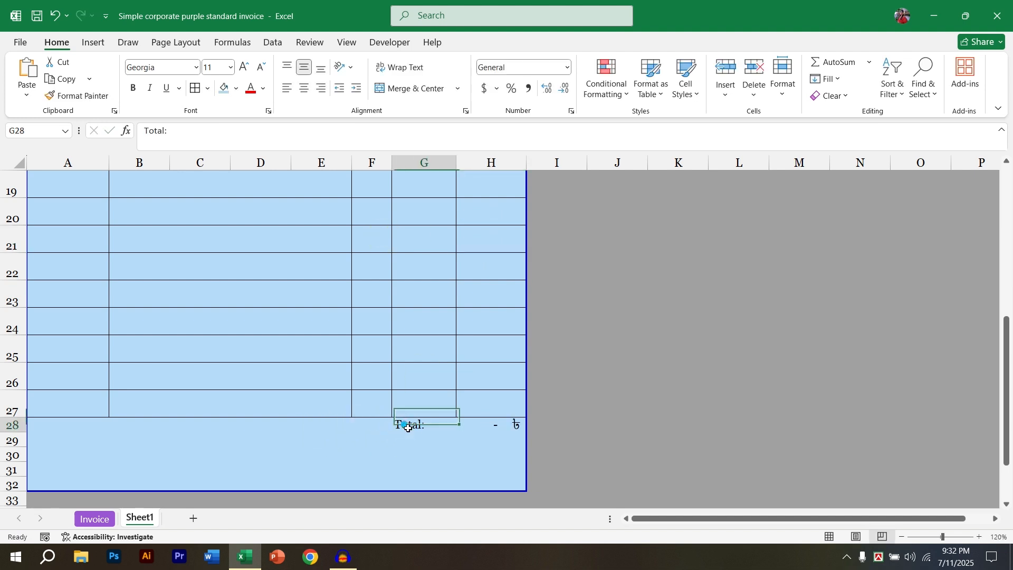
{"action": "left_click", "coordinate": [135, 89]}
{"action": "left_click", "coordinate": [321, 91]}
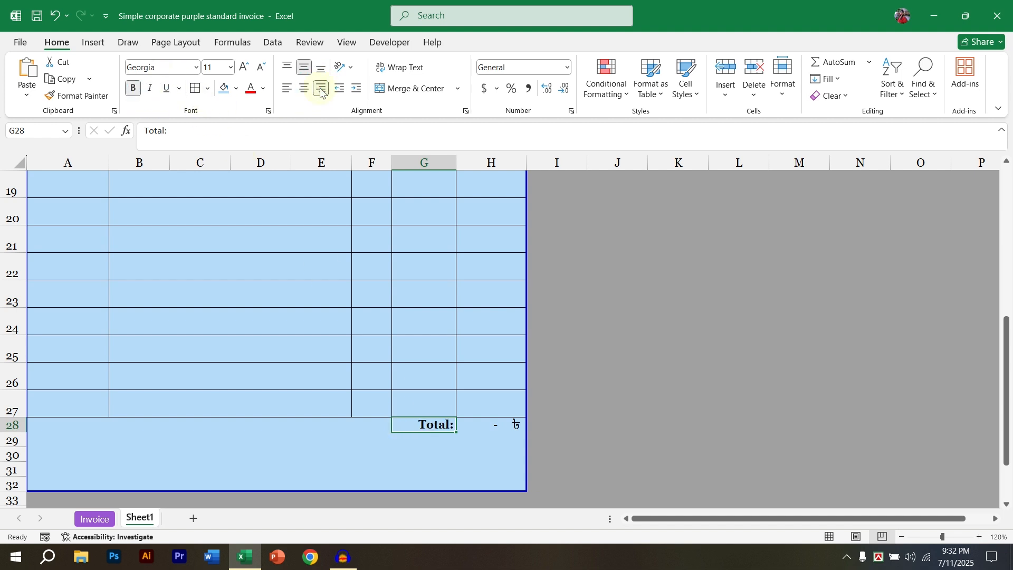
{"action": "left_click", "coordinate": [338, 455]}
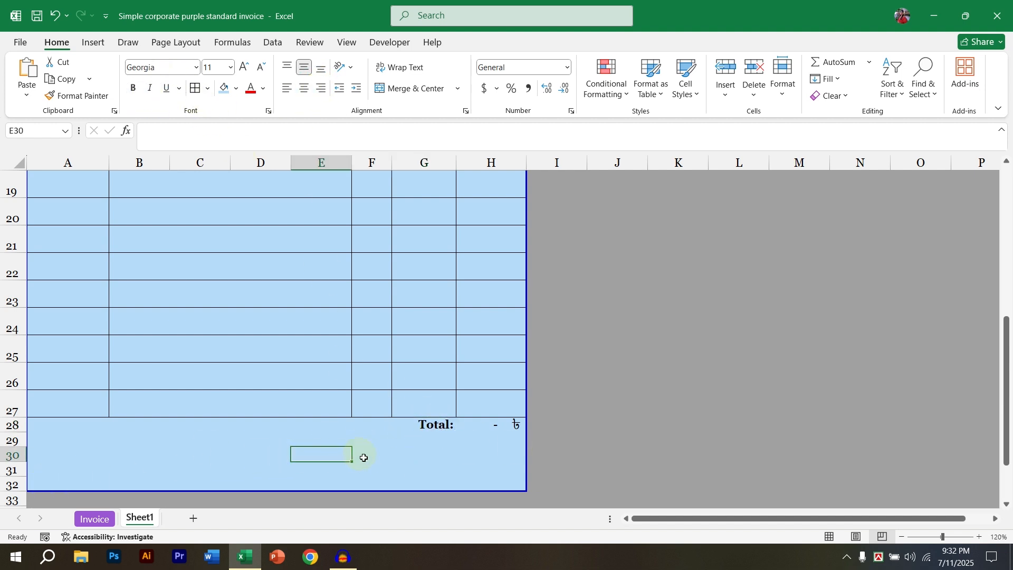
- Enter the label "Signiture:" in cell A31 below the item table
{"action": "left_click", "coordinate": [380, 472]}
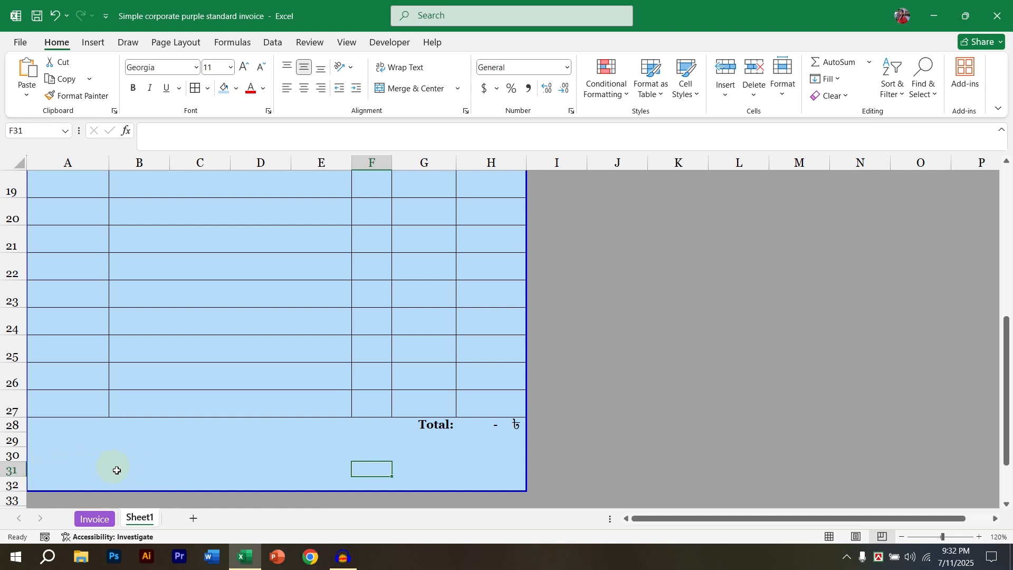
{"action": "left_click", "coordinate": [48, 463]}
{"action": "left_click", "coordinate": [43, 454]}
{"action": "left_click", "coordinate": [47, 464]}
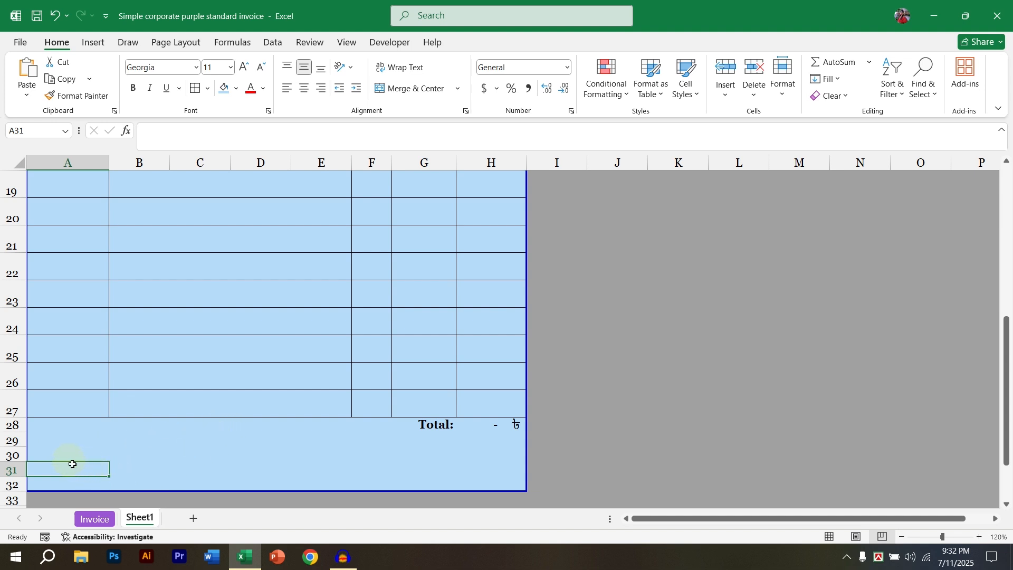
{"action": "type", "text": "Signiture:"}
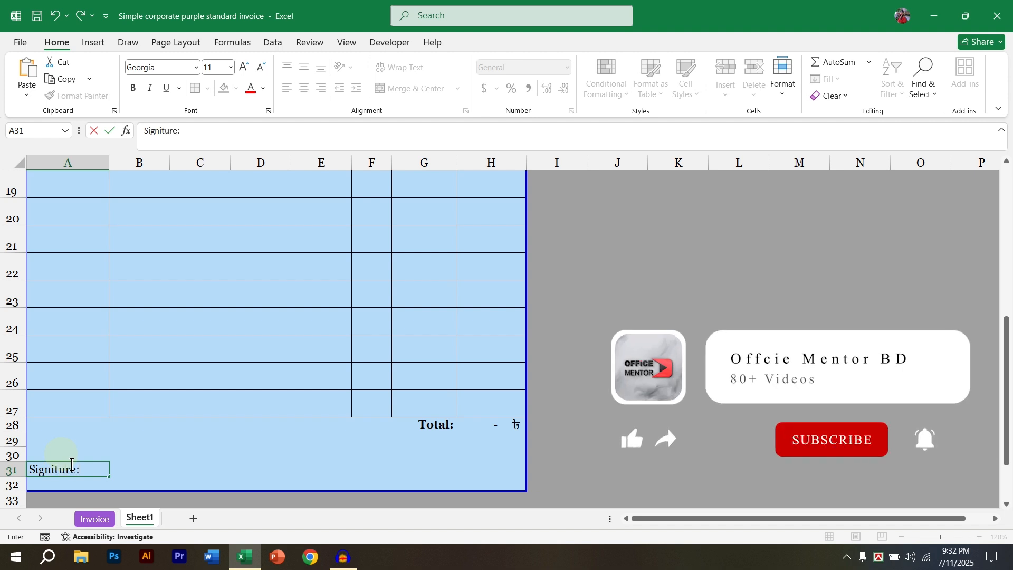
{"action": "key", "text": "Return"}
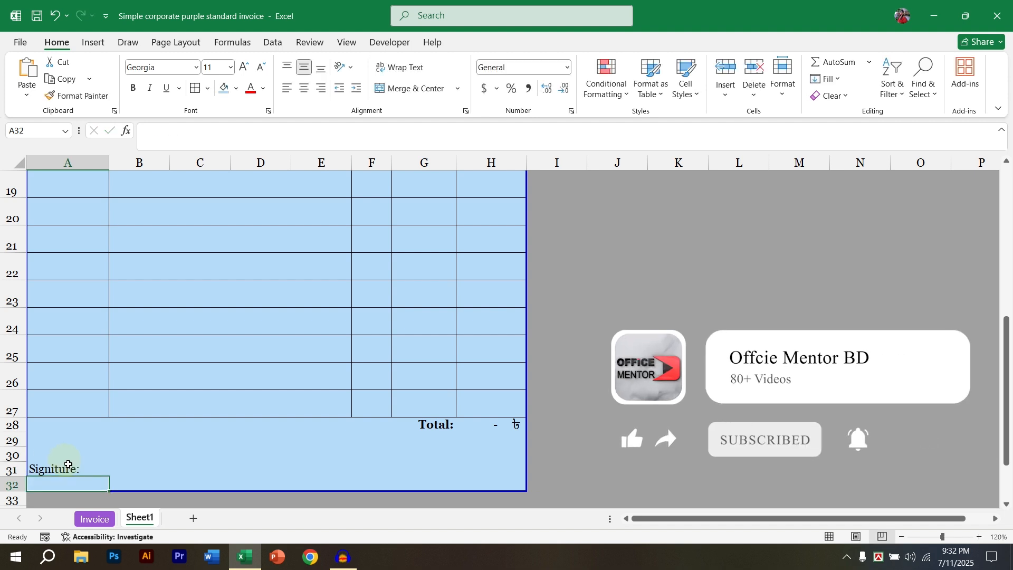
- Add a top border to the signature label cell A31 as a signing line
{"action": "left_click", "coordinate": [37, 467]}
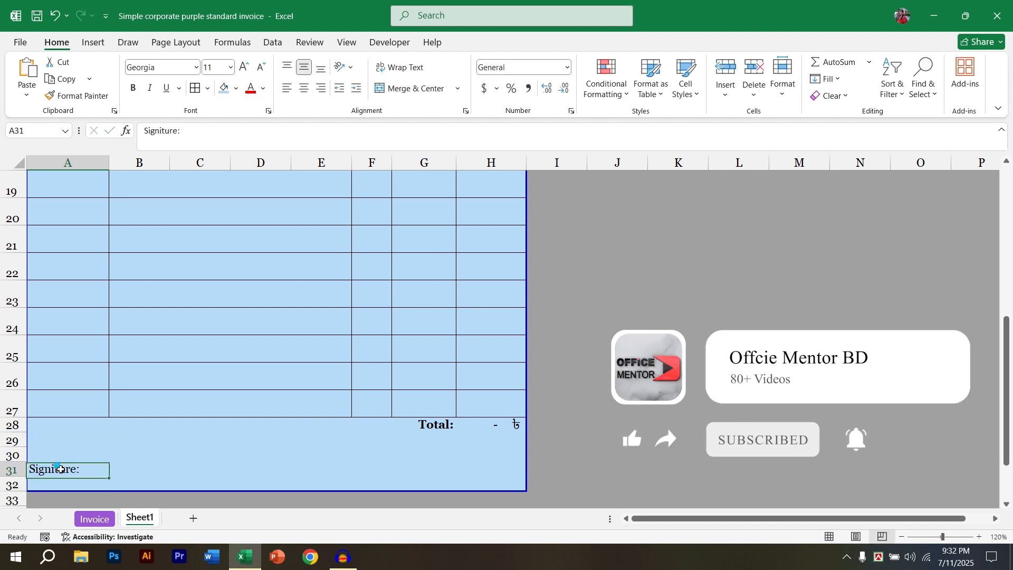
{"action": "left_click", "coordinate": [208, 89]}
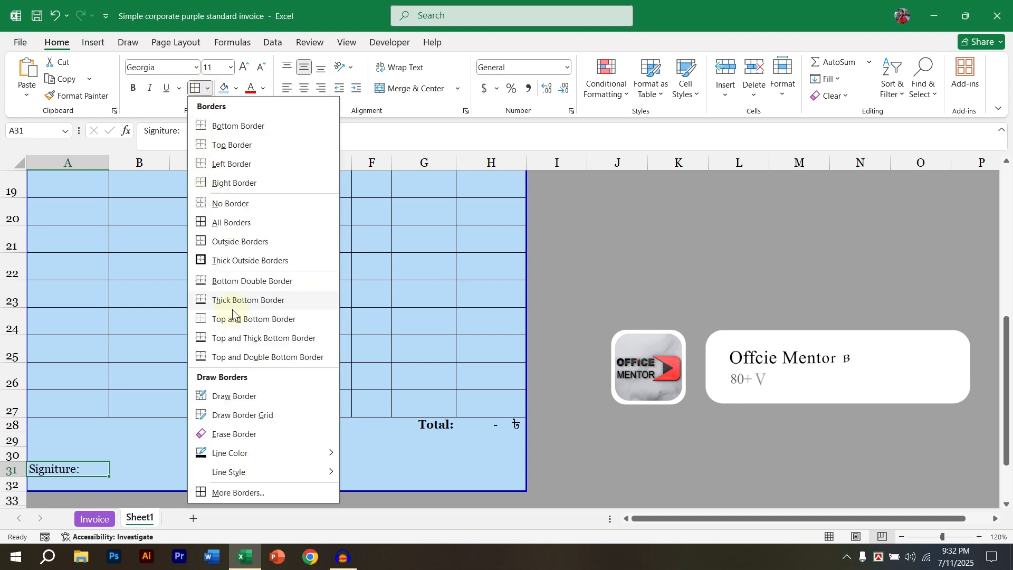
{"action": "left_click", "coordinate": [233, 143]}
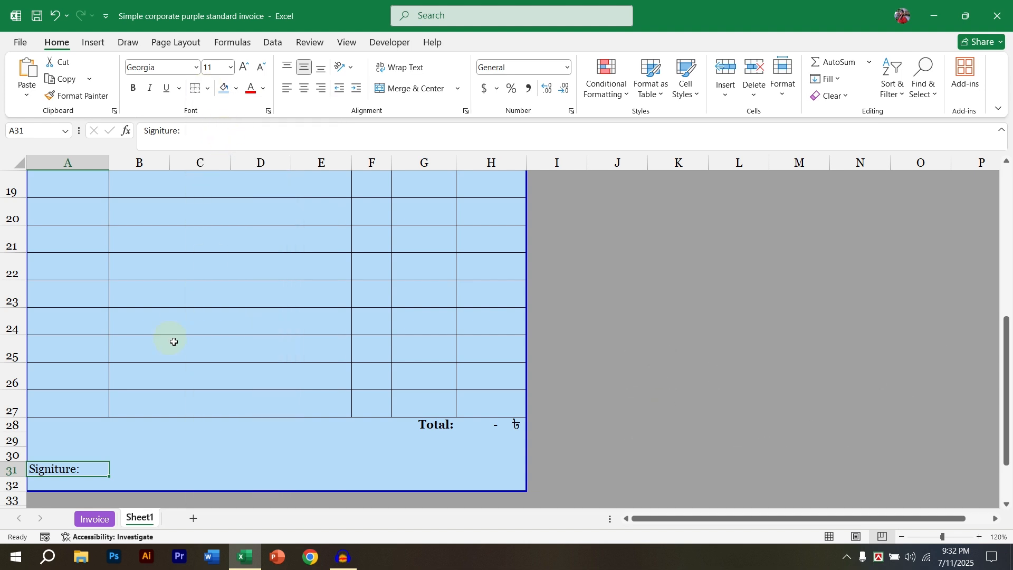
{"action": "left_click", "coordinate": [195, 463]}
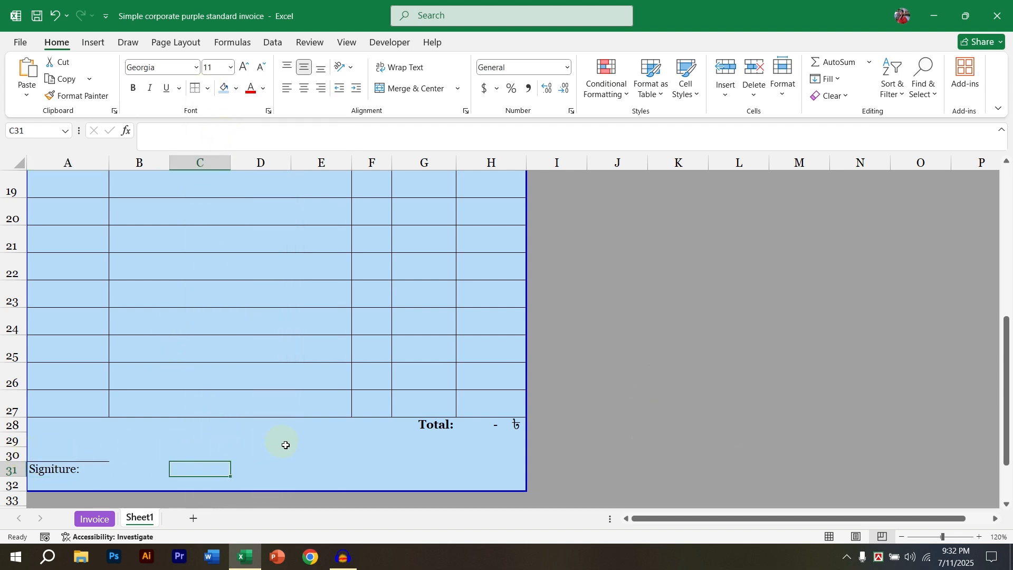
- Review the whole invoice layout from the header down to the signature line
{"action": "scroll", "coordinate": [285, 446], "scroll_direction": "up", "scroll_amount": 6}
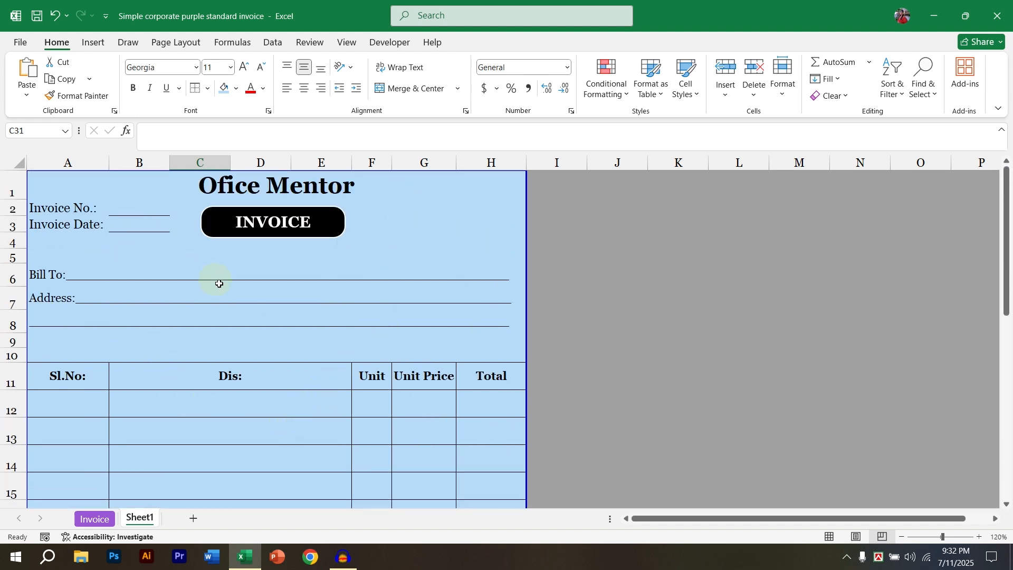
{"action": "scroll", "coordinate": [319, 267], "scroll_direction": "down", "scroll_amount": 6}
{"action": "scroll", "coordinate": [327, 272], "scroll_direction": "up", "scroll_amount": 6}
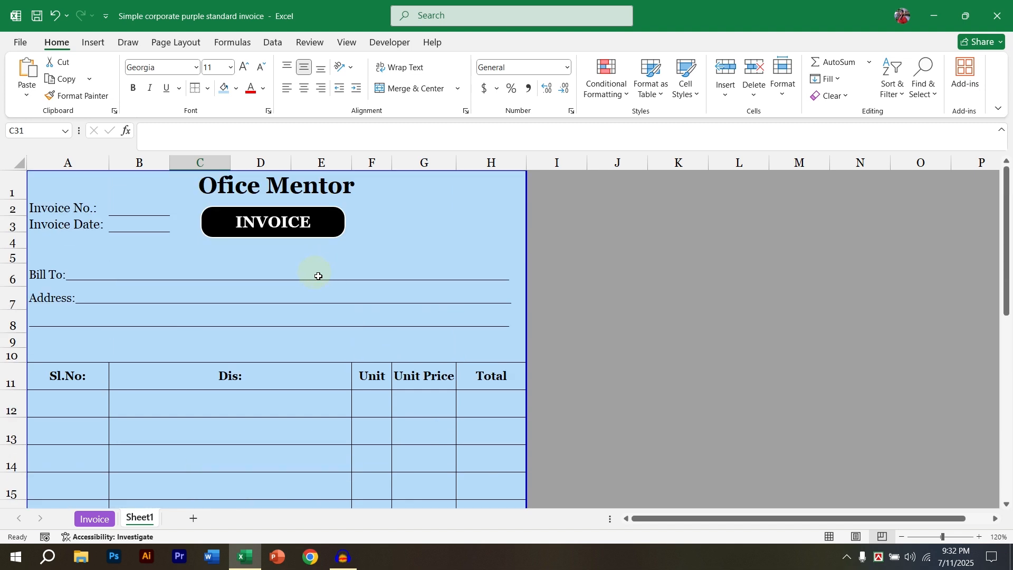
{"action": "scroll", "coordinate": [319, 276], "scroll_direction": "down", "scroll_amount": 4}
{"action": "scroll", "coordinate": [317, 274], "scroll_direction": "up", "scroll_amount": 4}
{"action": "scroll", "coordinate": [326, 284], "scroll_direction": "down", "scroll_amount": 5}
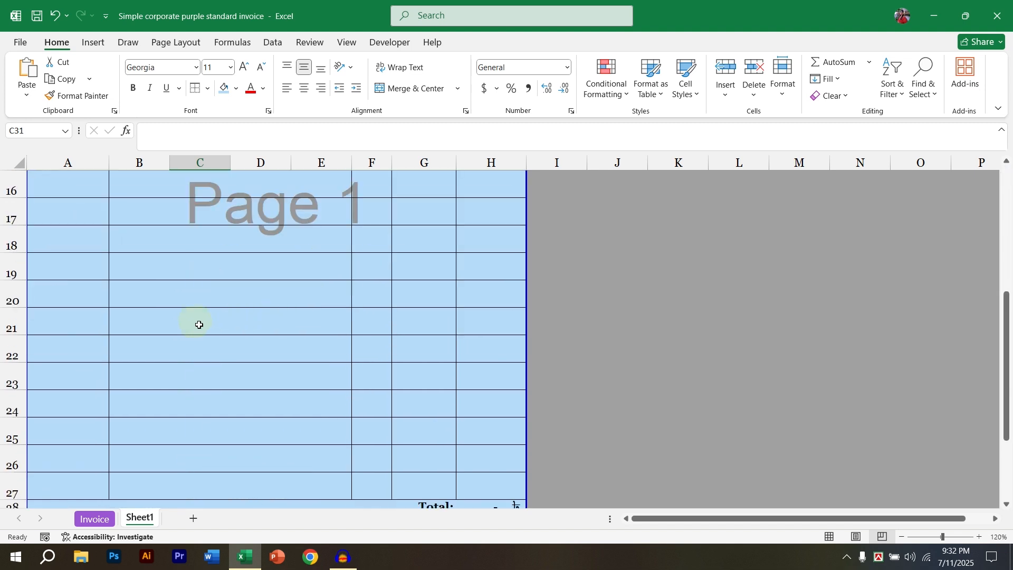
- Fill item row 12 with sample data: serial number 1, description a, unit 1, unit price 10 and total 10
{"action": "scroll", "coordinate": [95, 322], "scroll_direction": "up", "scroll_amount": 3}
{"action": "left_click", "coordinate": [69, 289]}
{"action": "type", "text": "1"}
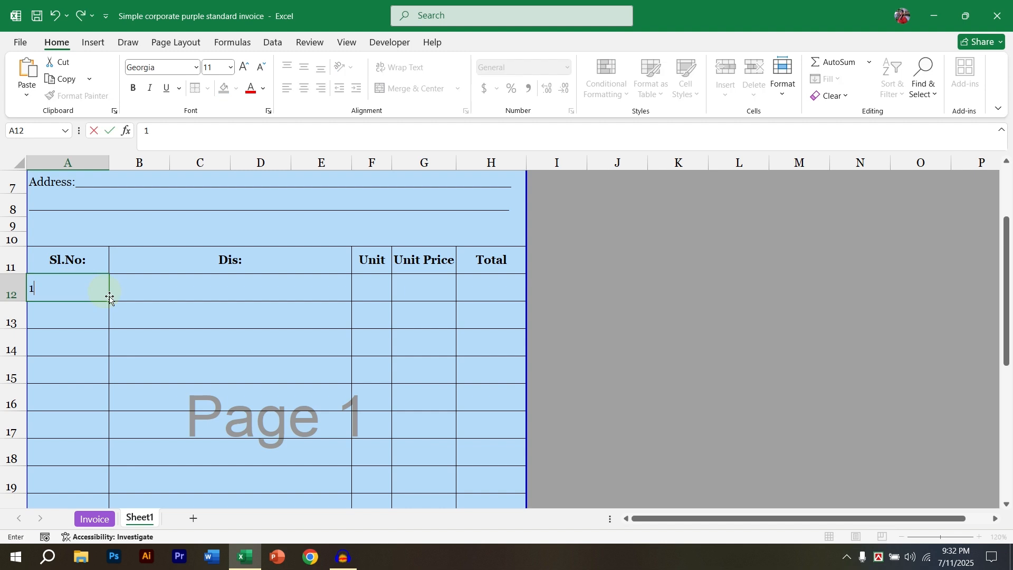
{"action": "left_click", "coordinate": [167, 289]}
{"action": "type", "text": "a"}
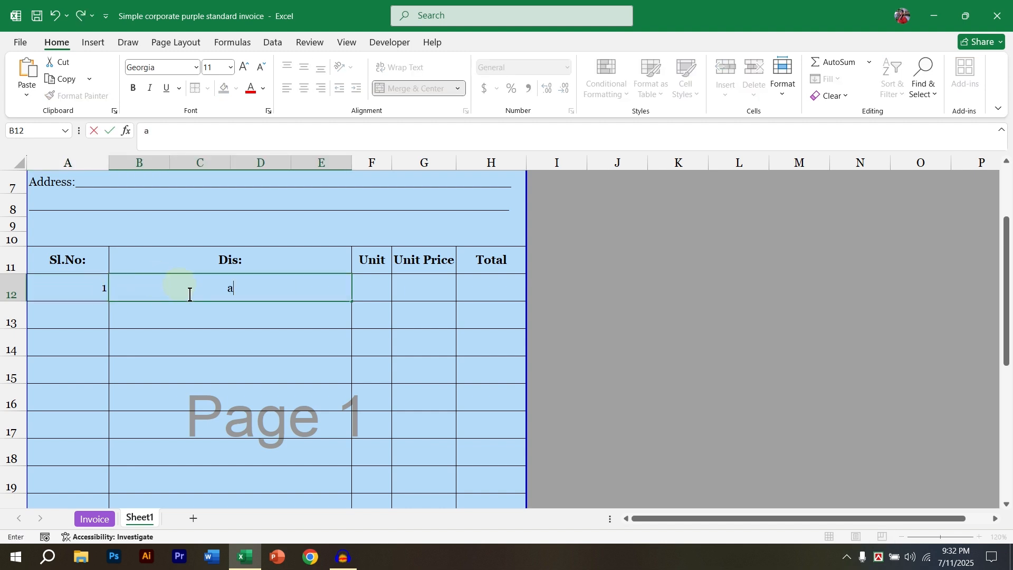
{"action": "left_click", "coordinate": [365, 286]}
{"action": "type", "text": "1"}
{"action": "key", "text": "Tab"}
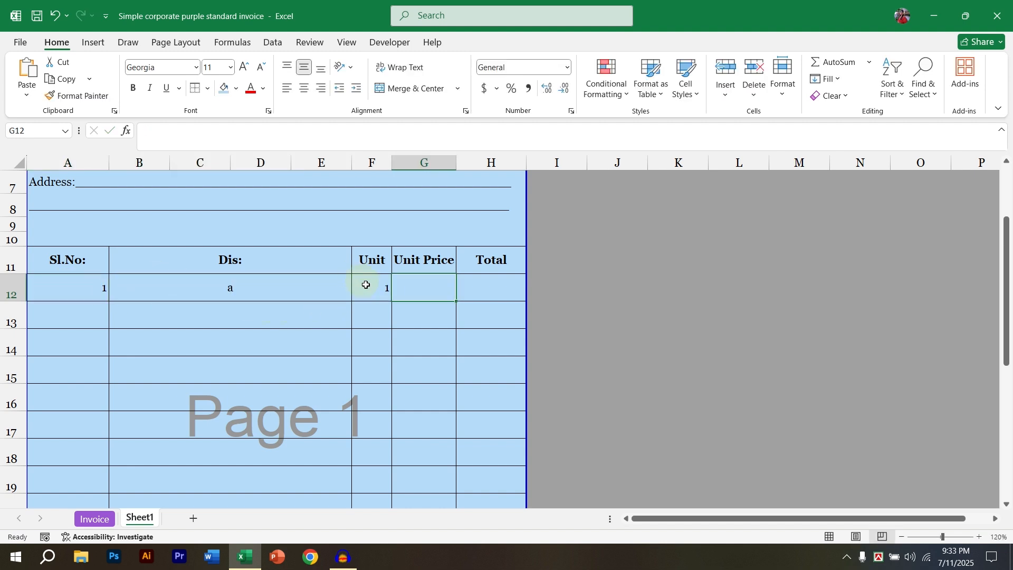
{"action": "type", "text": "10"}
{"action": "key", "text": "Tab"}
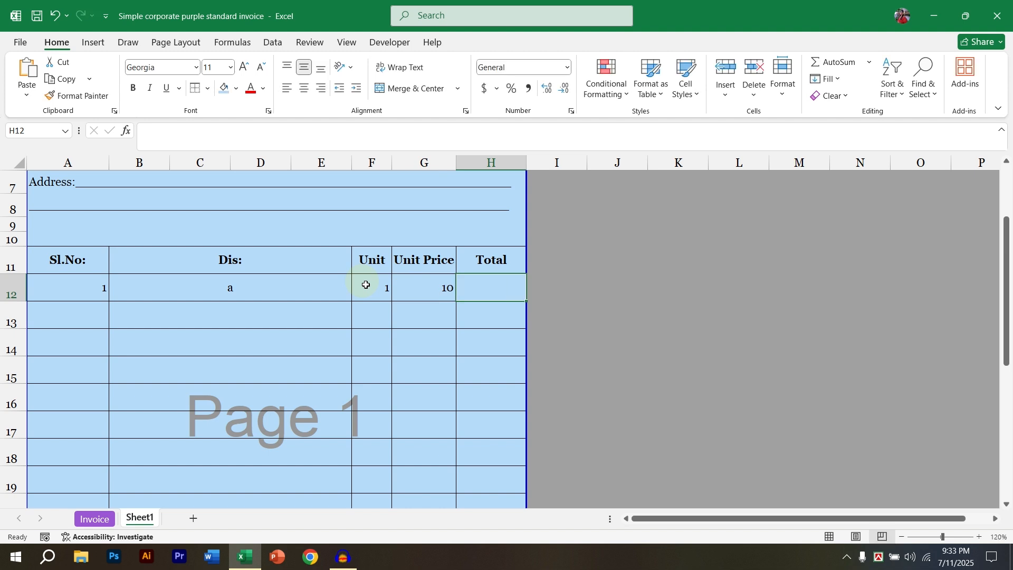
{"action": "type", "text": "10"}
{"action": "key", "text": "Return"}
- Check the calculated total in H28 against the sample item and look over the completed invoice
{"action": "scroll", "coordinate": [448, 311], "scroll_direction": "down", "scroll_amount": 4}
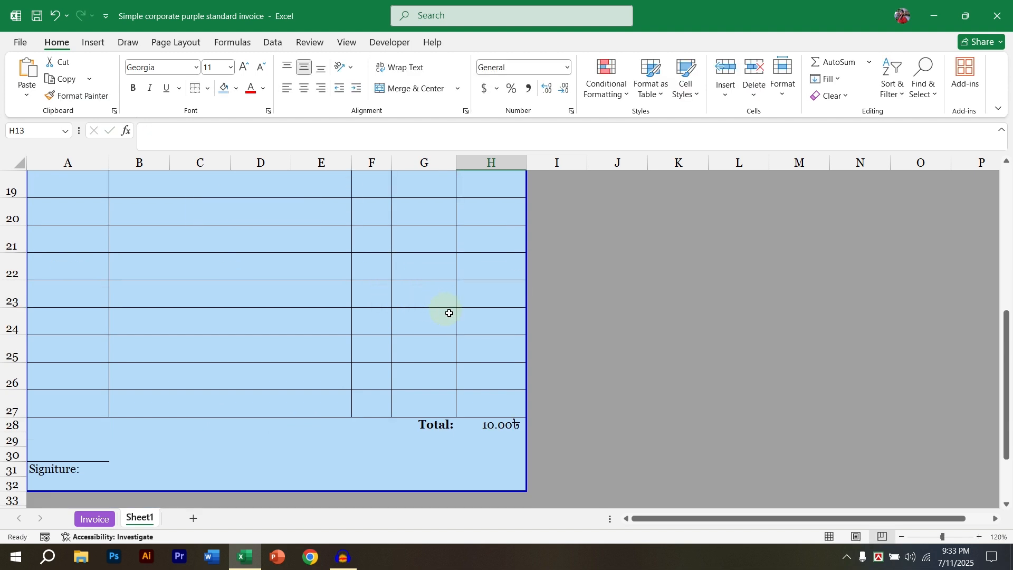
{"action": "scroll", "coordinate": [503, 430], "scroll_direction": "up", "scroll_amount": 3}
{"action": "scroll", "coordinate": [502, 427], "scroll_direction": "down", "scroll_amount": 3}
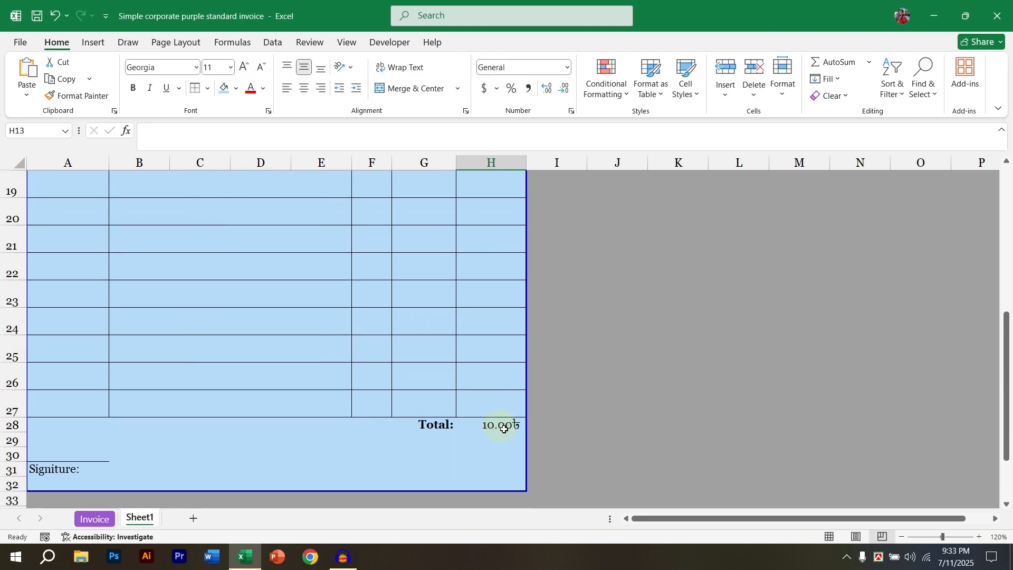
{"action": "scroll", "coordinate": [502, 427], "scroll_direction": "up", "scroll_amount": 4}
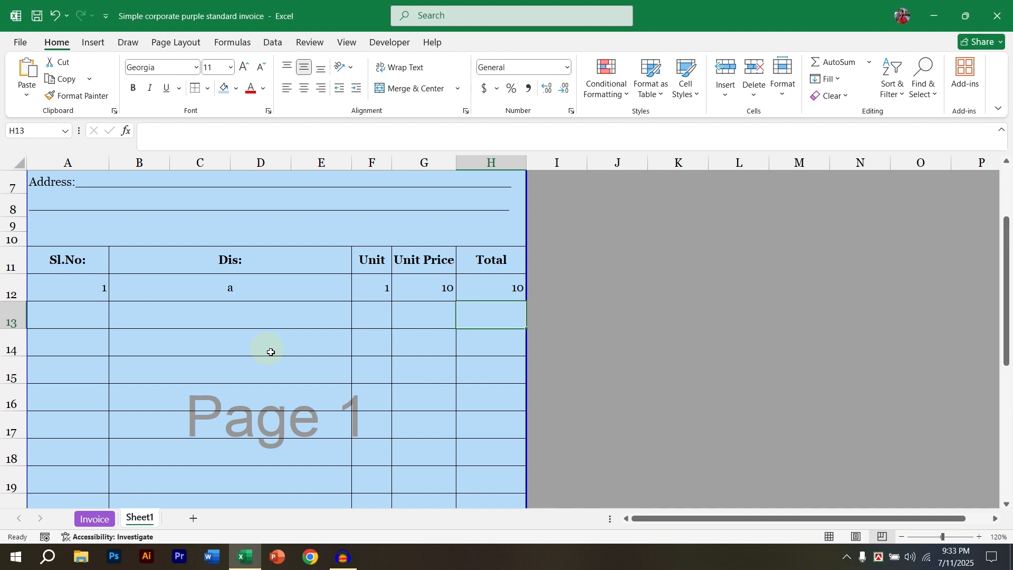
{"action": "scroll", "coordinate": [338, 362], "scroll_direction": "up", "scroll_amount": 2}
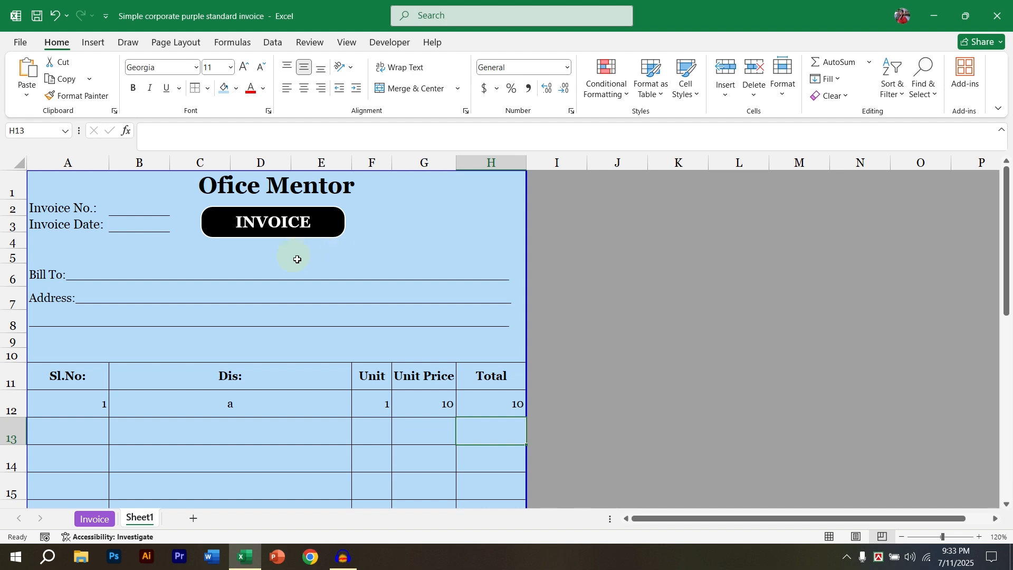
{"action": "scroll", "coordinate": [292, 260], "scroll_direction": "down", "scroll_amount": 3}
{"action": "scroll", "coordinate": [293, 260], "scroll_direction": "up", "scroll_amount": 3}
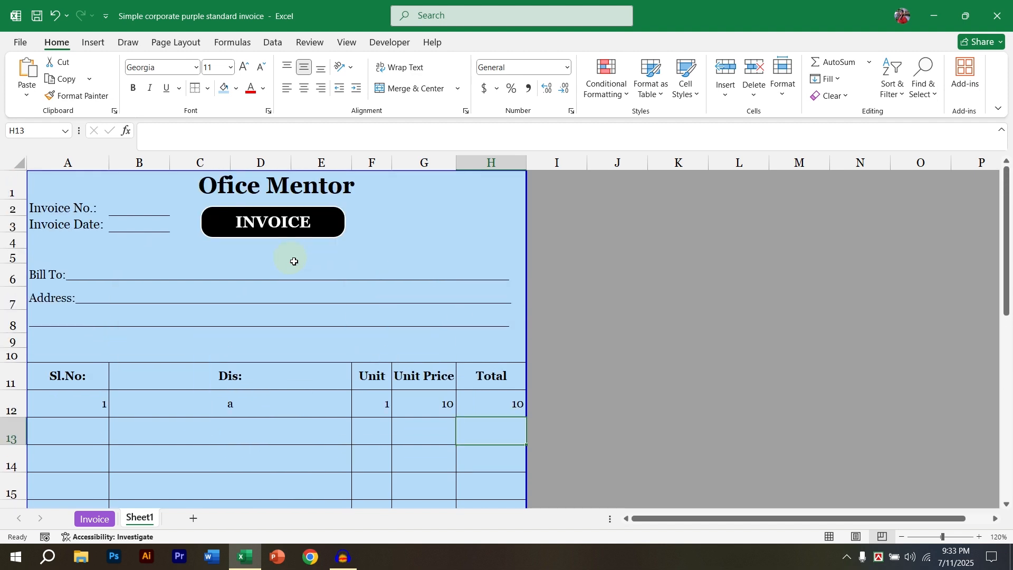